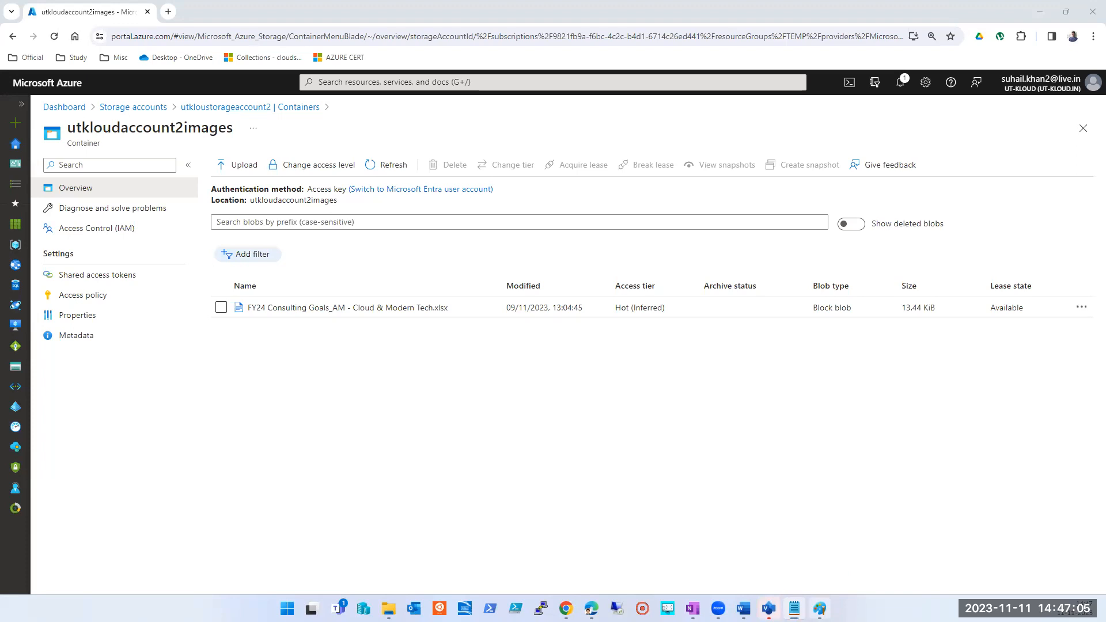
- Review the storage account diagram in Paint and the actions available for the Excel blob in the utkloudaccount2images container
click(819, 608)
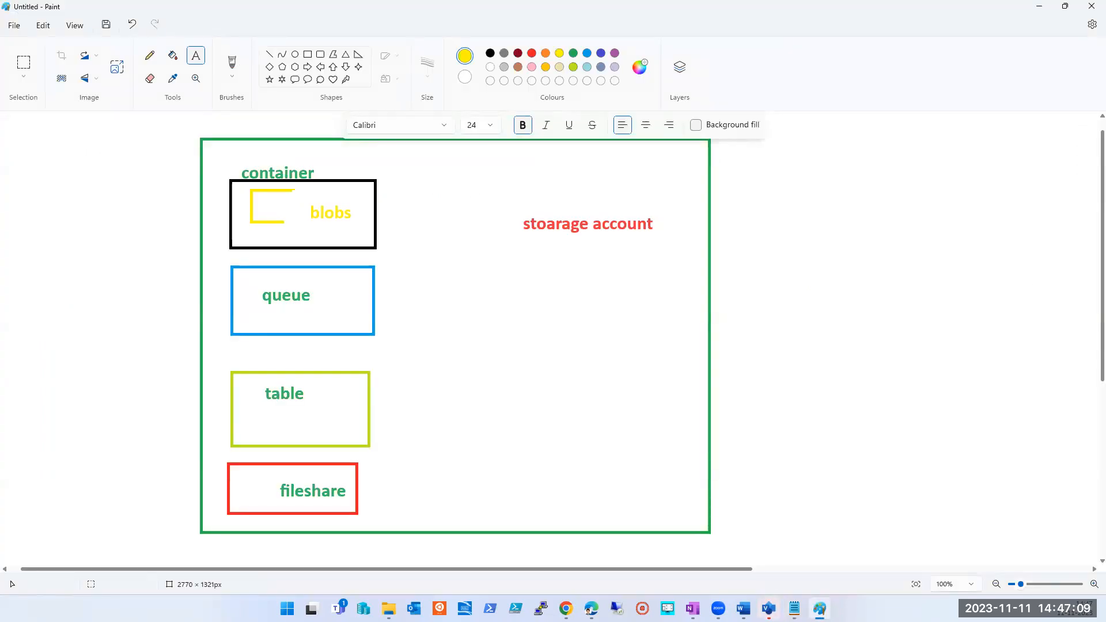
click(819, 609)
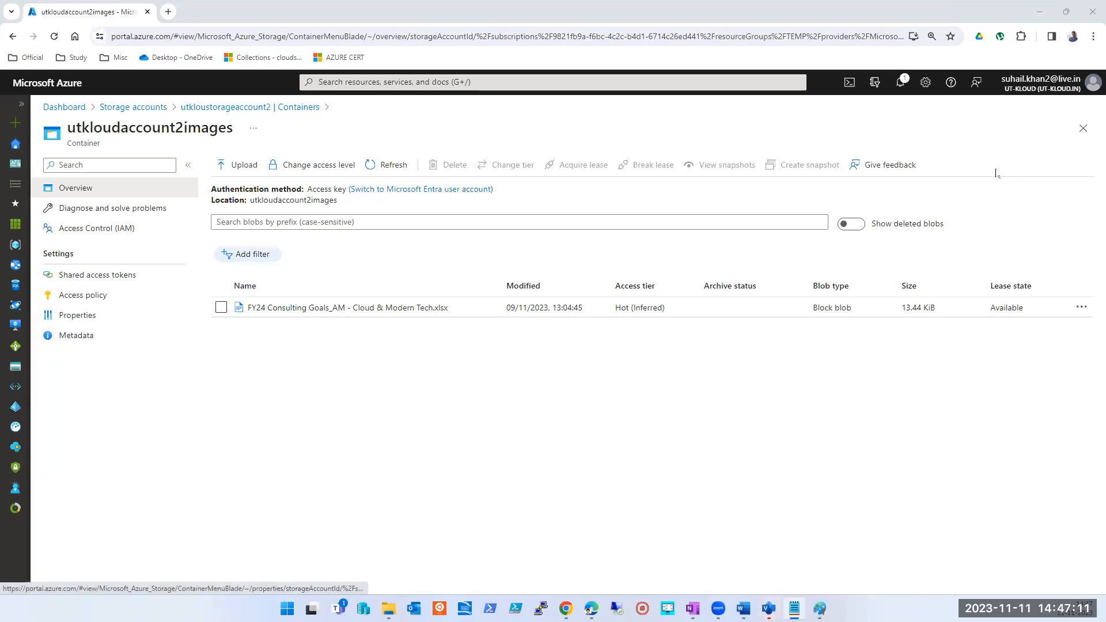
click(1081, 129)
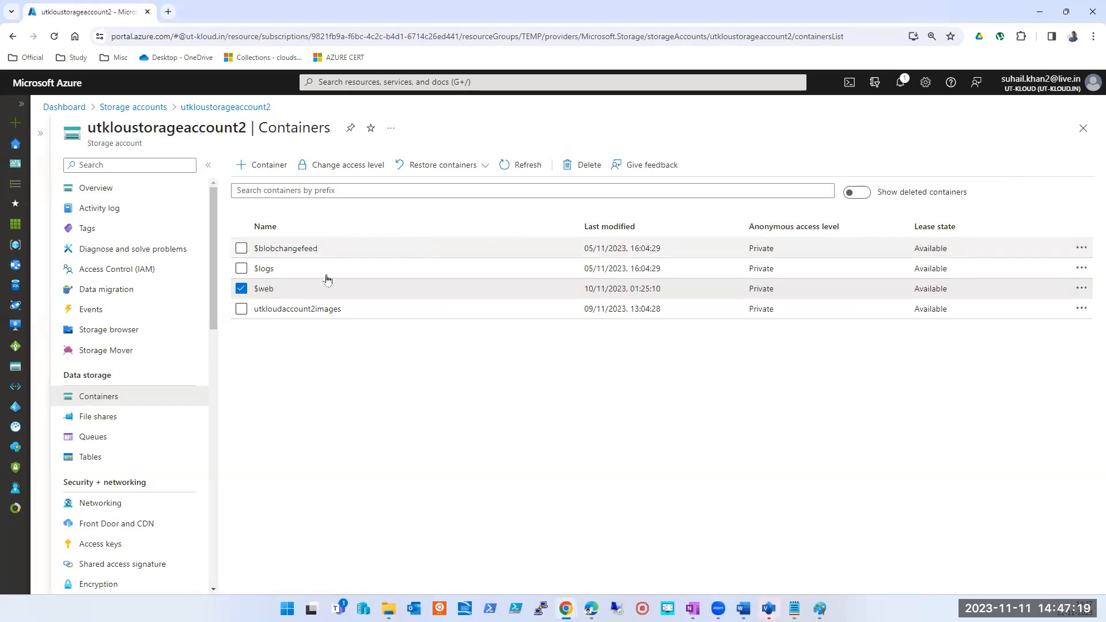
click(269, 310)
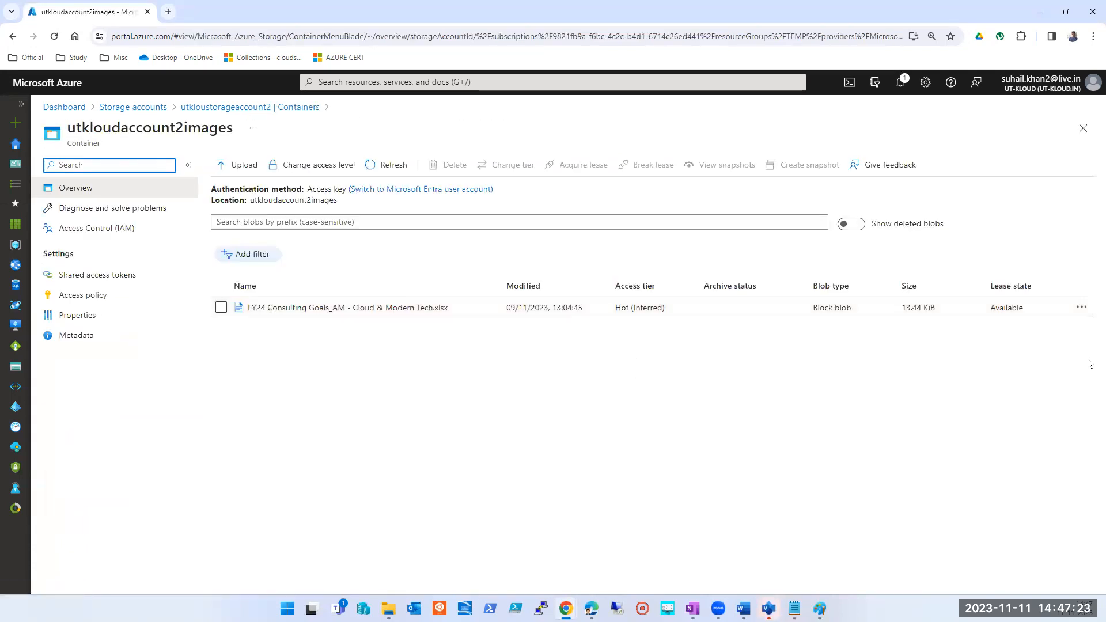
click(1081, 308)
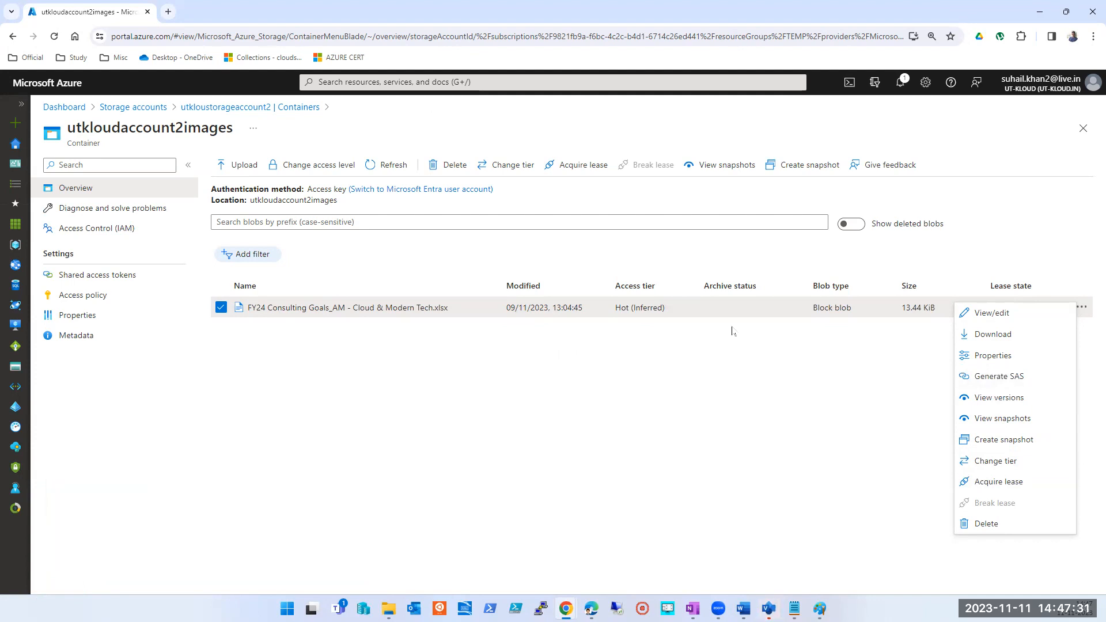
click(1084, 131)
click(1083, 129)
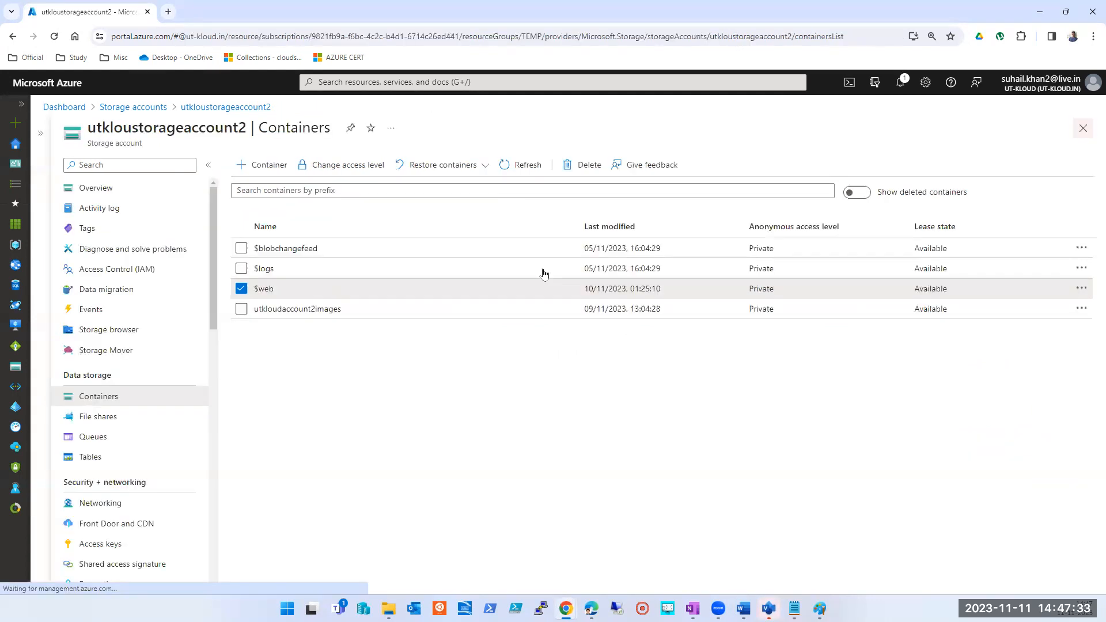
- Start a new lifecycle management rule for the storage account utkloustorageaccount2
scroll(106, 397, down, 3)
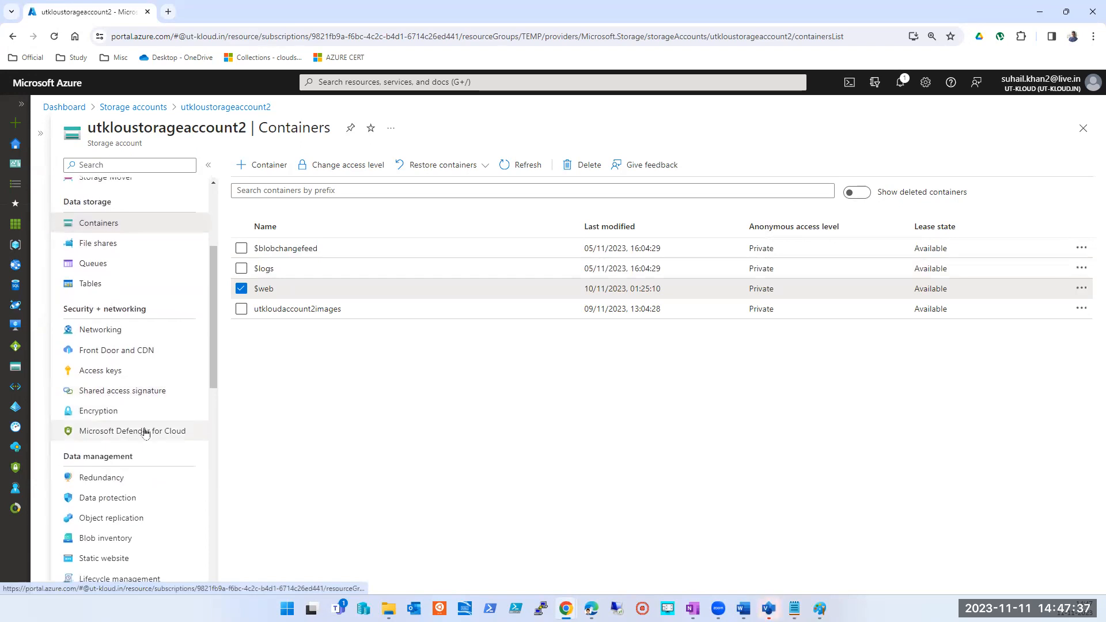
scroll(146, 431, down, 2)
click(118, 471)
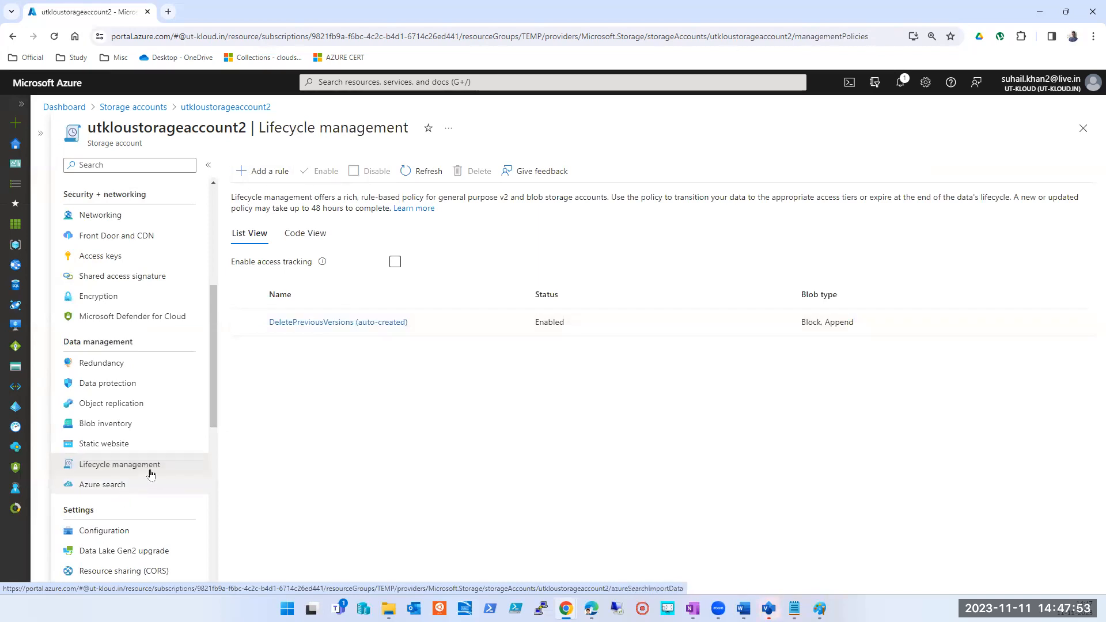
click(257, 171)
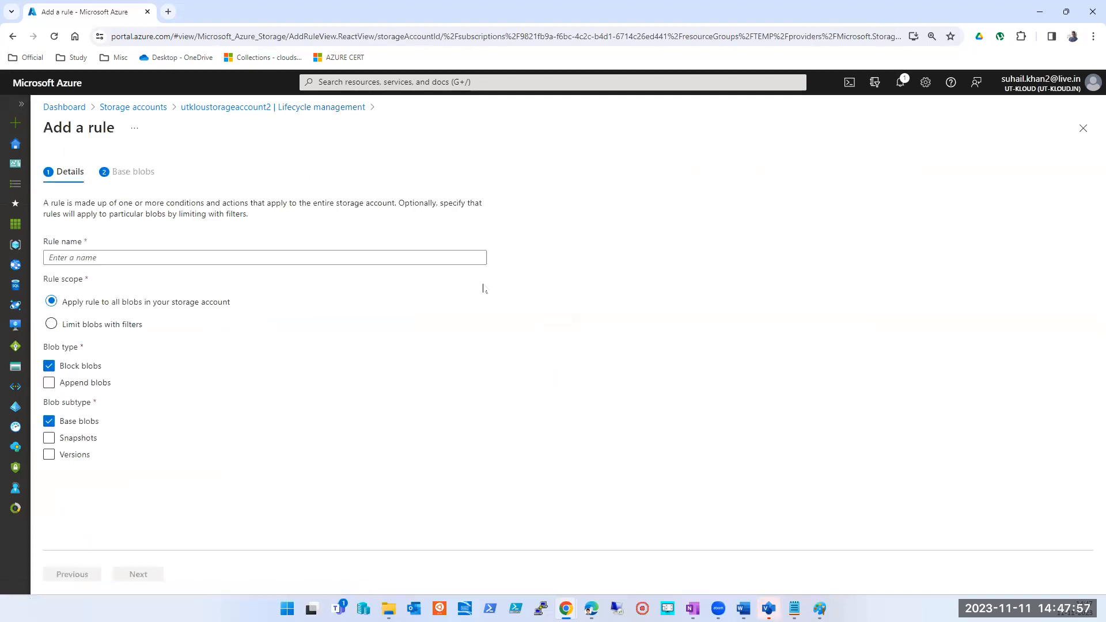
- Name the rule FisrtRuleDelete and set its scope to all blobs in the storage account
click(173, 257)
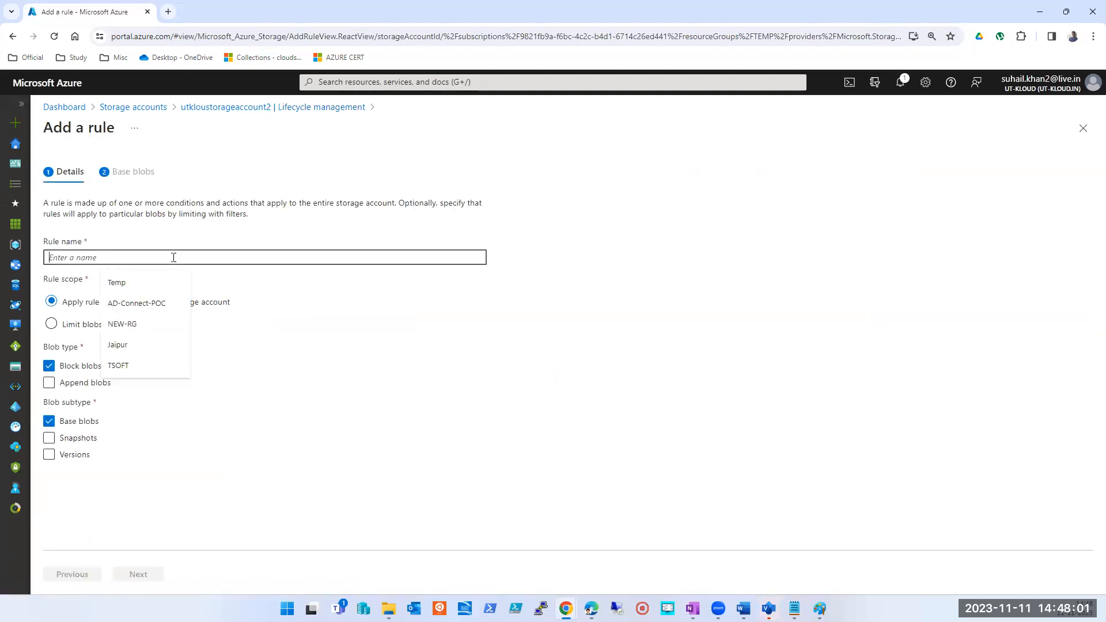
text(FisrtRule)
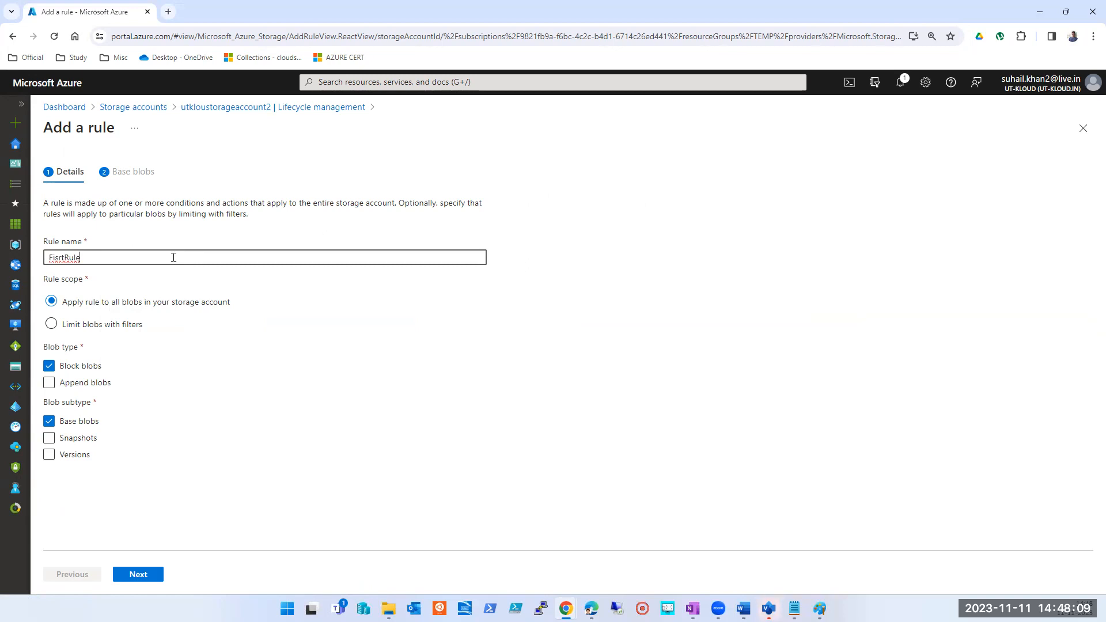
text(Delete)
click(104, 327)
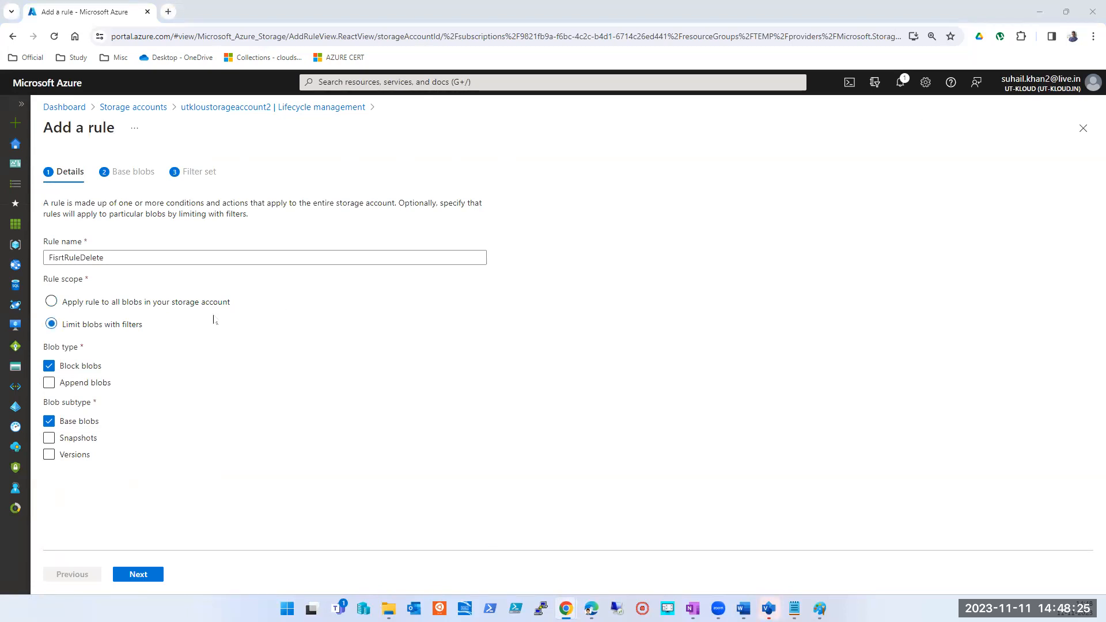
click(85, 305)
- Switch to Paint, draw four small yellow rectangles about 70 px wide in the container box, and return to the Azure portal
click(819, 608)
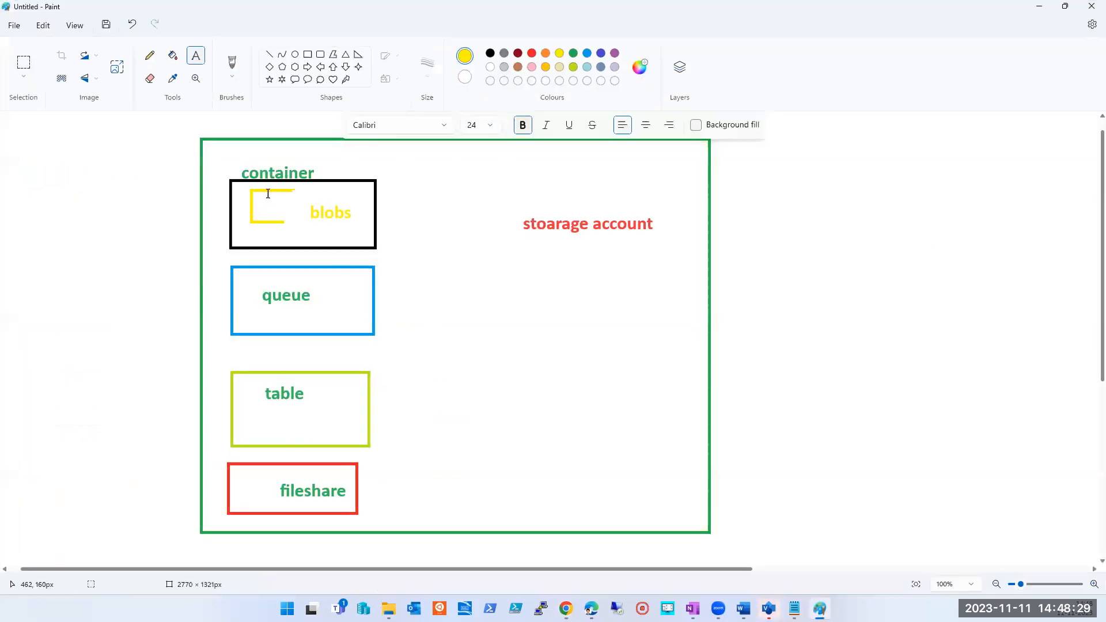
click(307, 54)
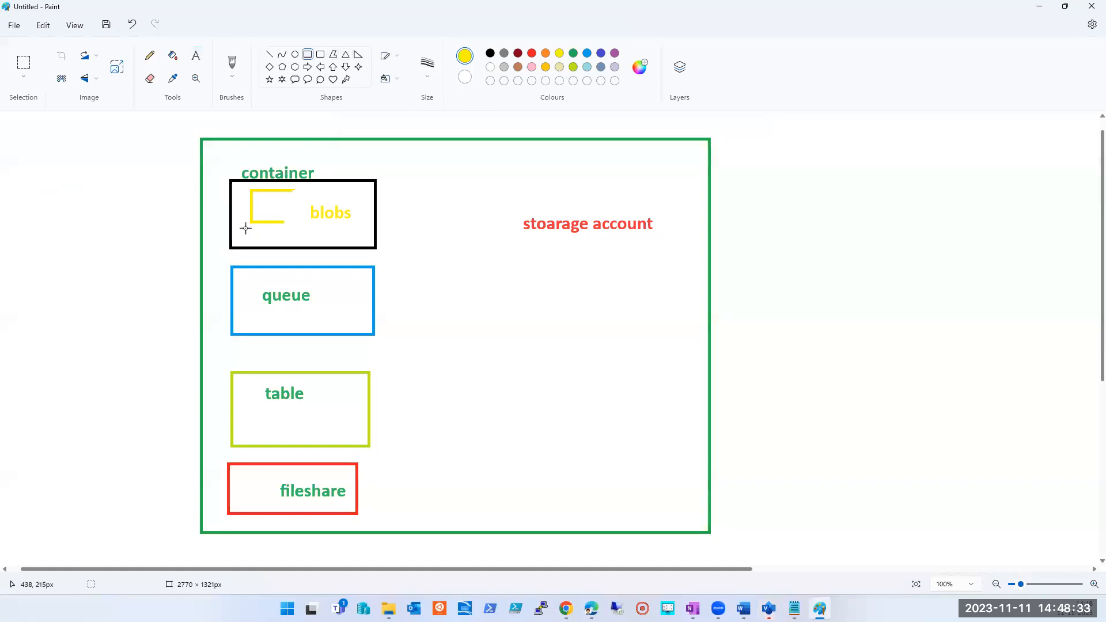
drag(240, 227, 282, 242)
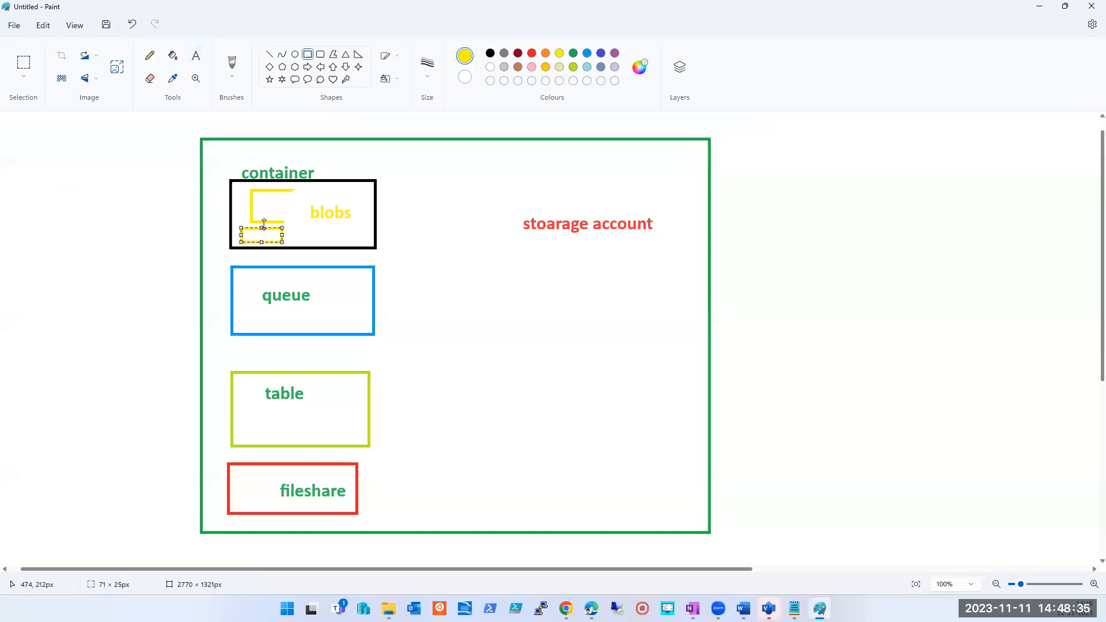
drag(276, 199, 345, 242)
click(399, 212)
drag(333, 180, 373, 196)
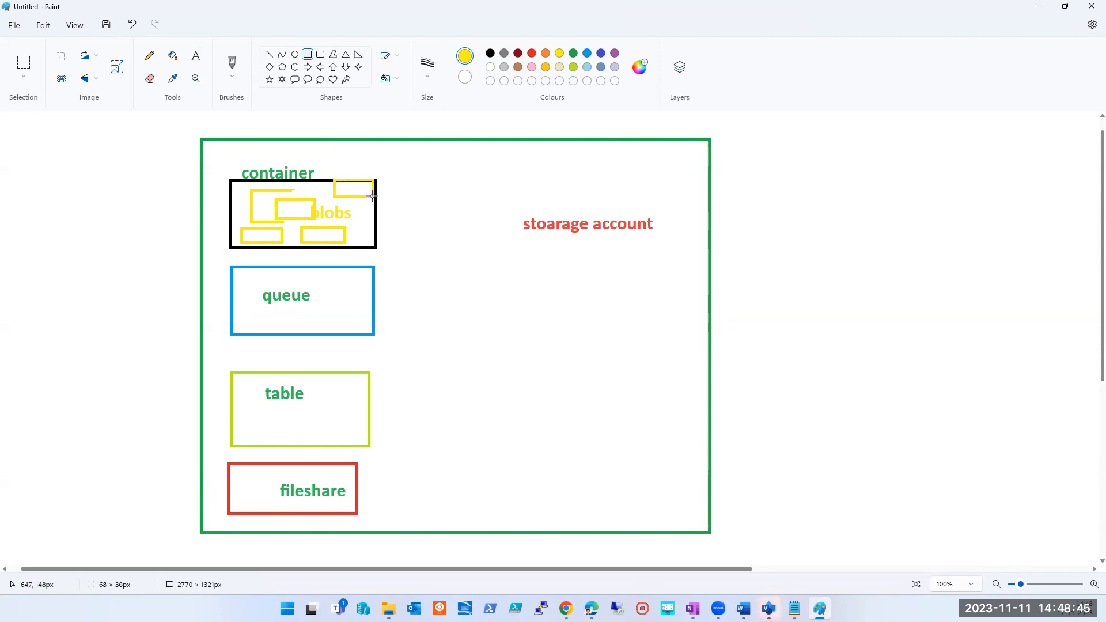
click(464, 308)
click(1039, 6)
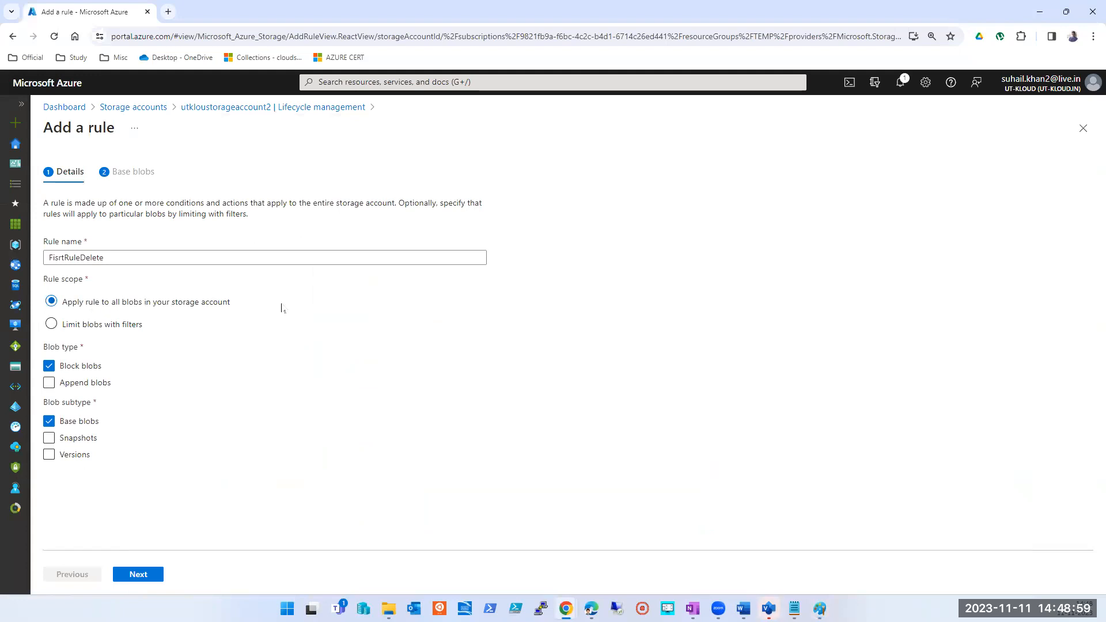
- Change the rule scope to limit blobs with filters and include append blobs alongside block blobs
click(99, 326)
click(63, 308)
click(71, 326)
click(86, 303)
click(91, 324)
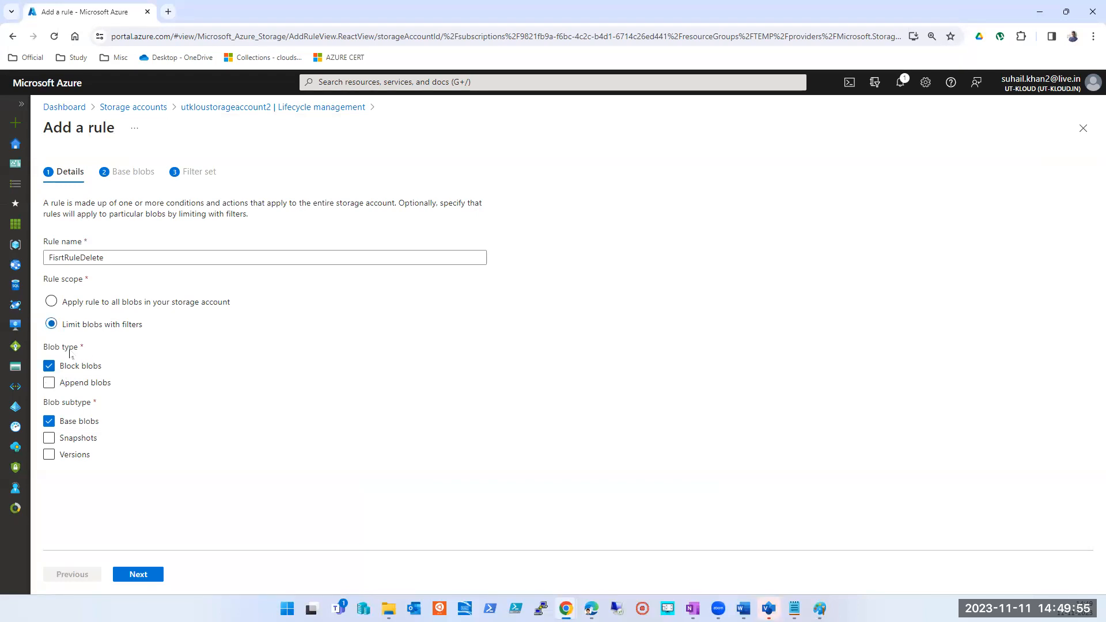
click(48, 382)
- Try including the Snapshots and Versions blob subtypes in the rule
click(51, 441)
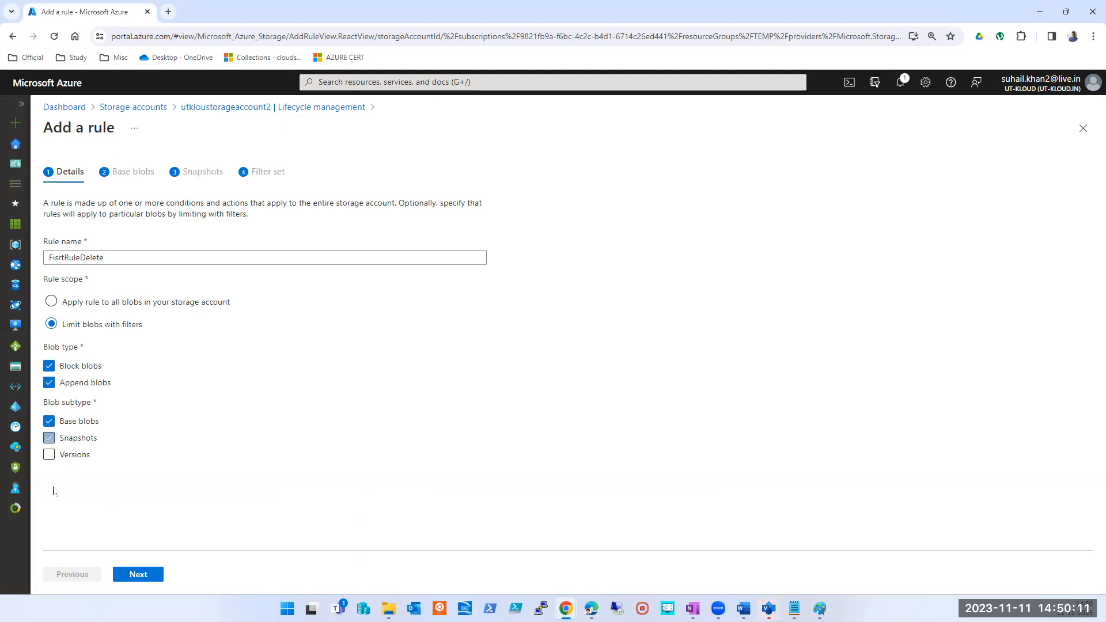
click(50, 457)
click(50, 442)
click(51, 442)
click(50, 442)
click(49, 458)
click(49, 456)
click(49, 456)
- Proceed to the base blob conditions and base the If condition on when blobs were created
click(141, 574)
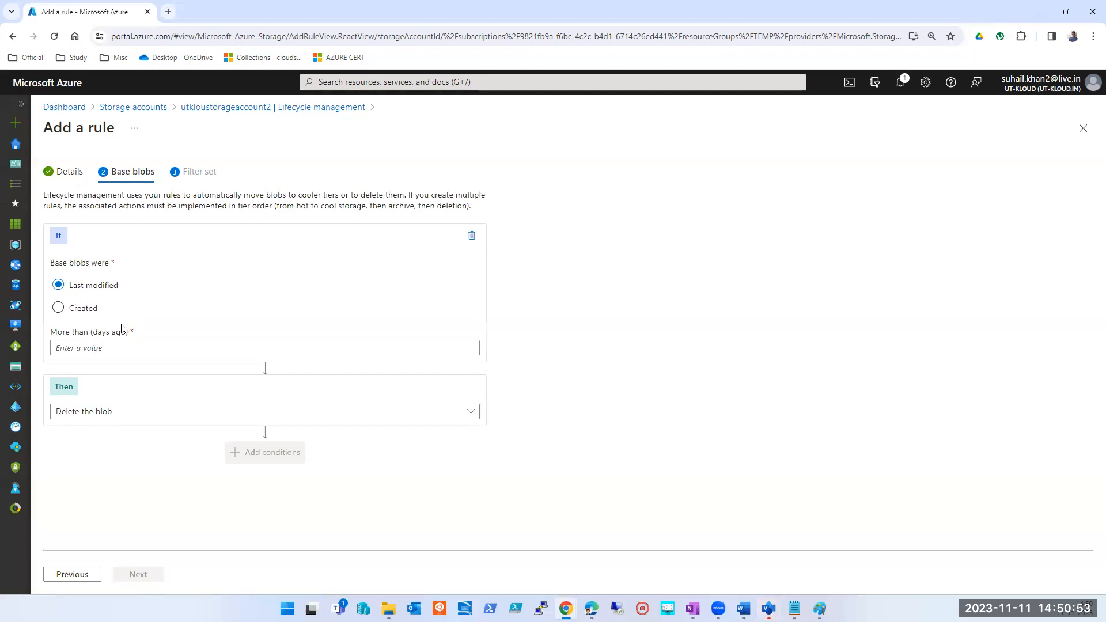
click(78, 309)
click(58, 285)
click(84, 309)
click(84, 285)
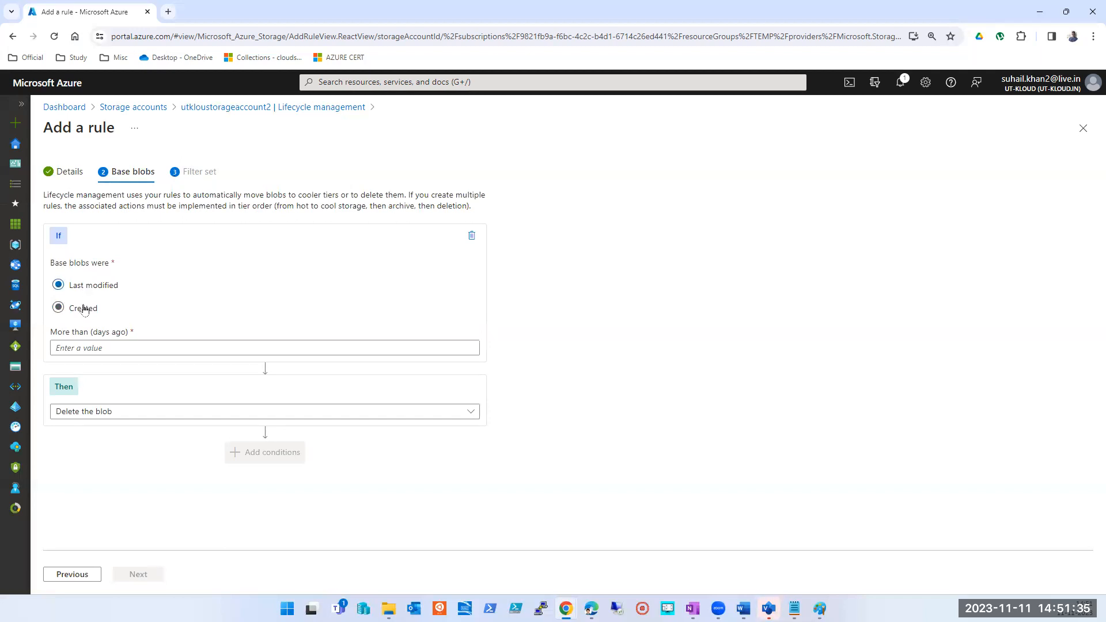
click(84, 311)
- Duplicate the portal's browser tab and open the storage account utkloustorageaccount2 in the duplicate
key(alt+Tab)
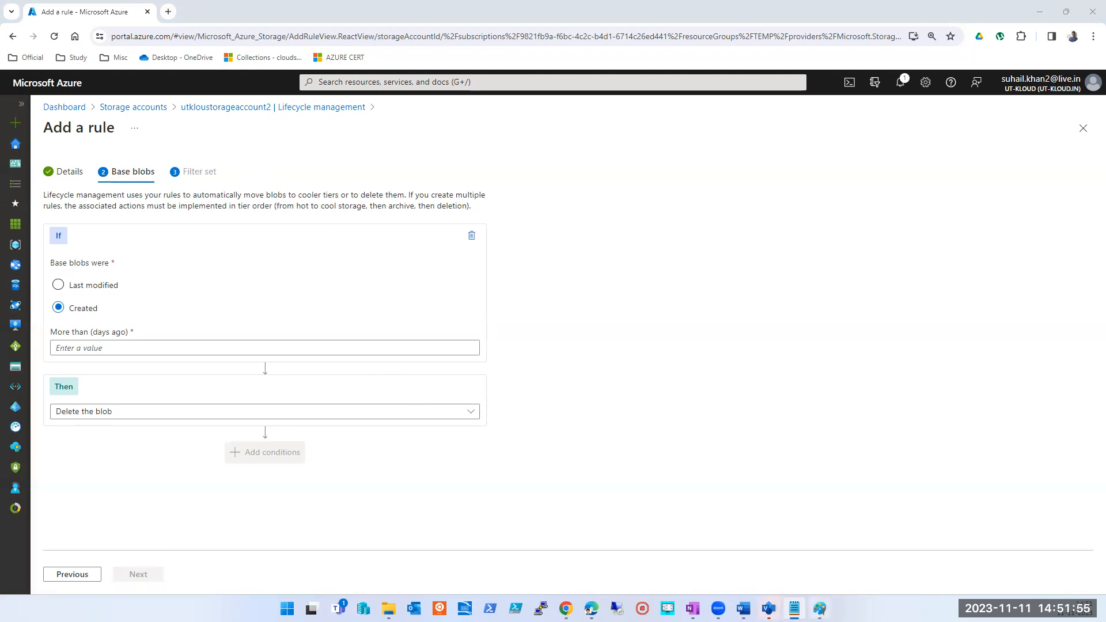
mouse_move(795, 608)
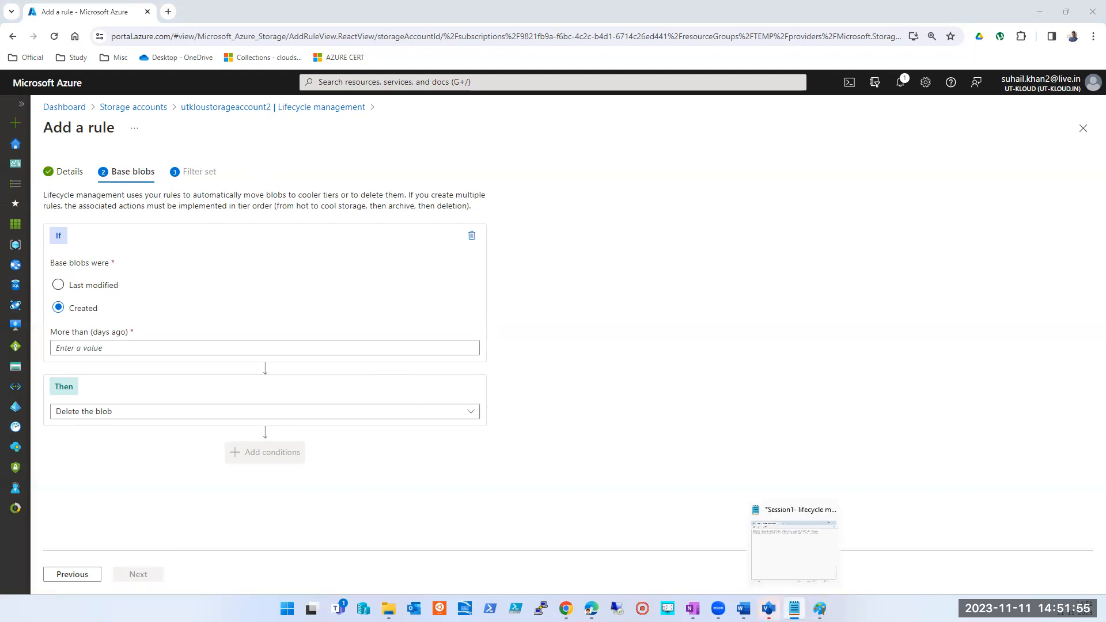
right_click(121, 13)
click(180, 115)
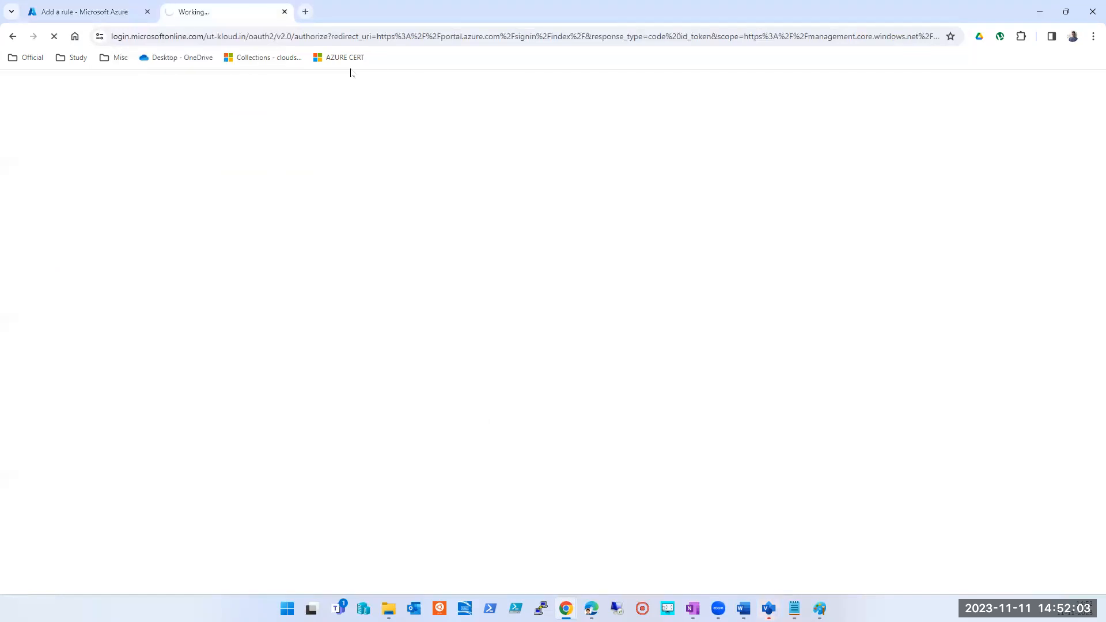
click(106, 14)
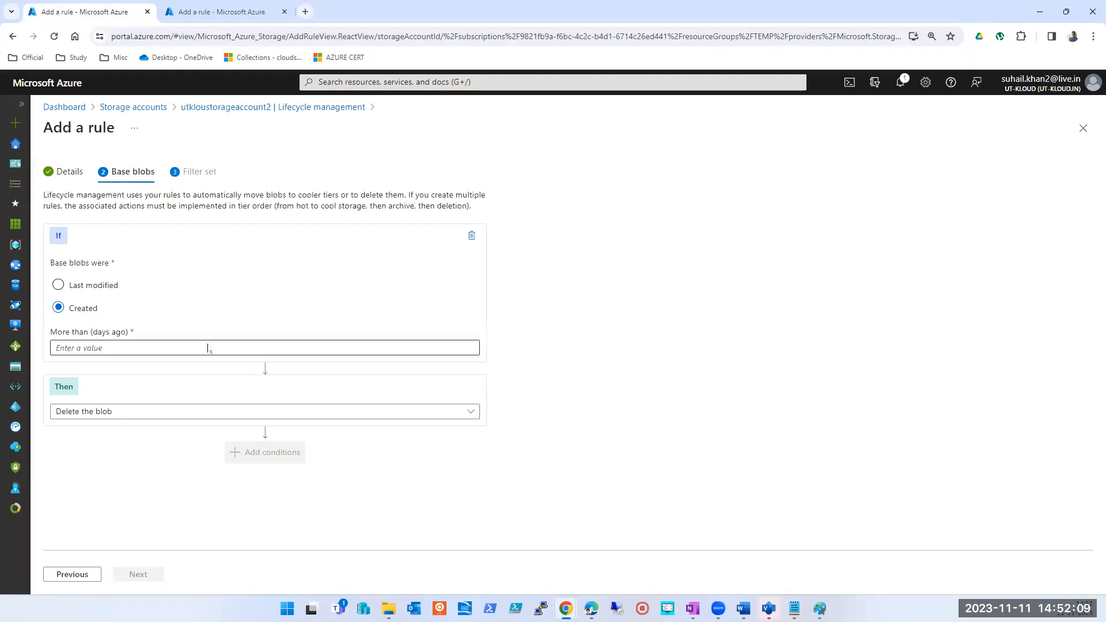
click(101, 341)
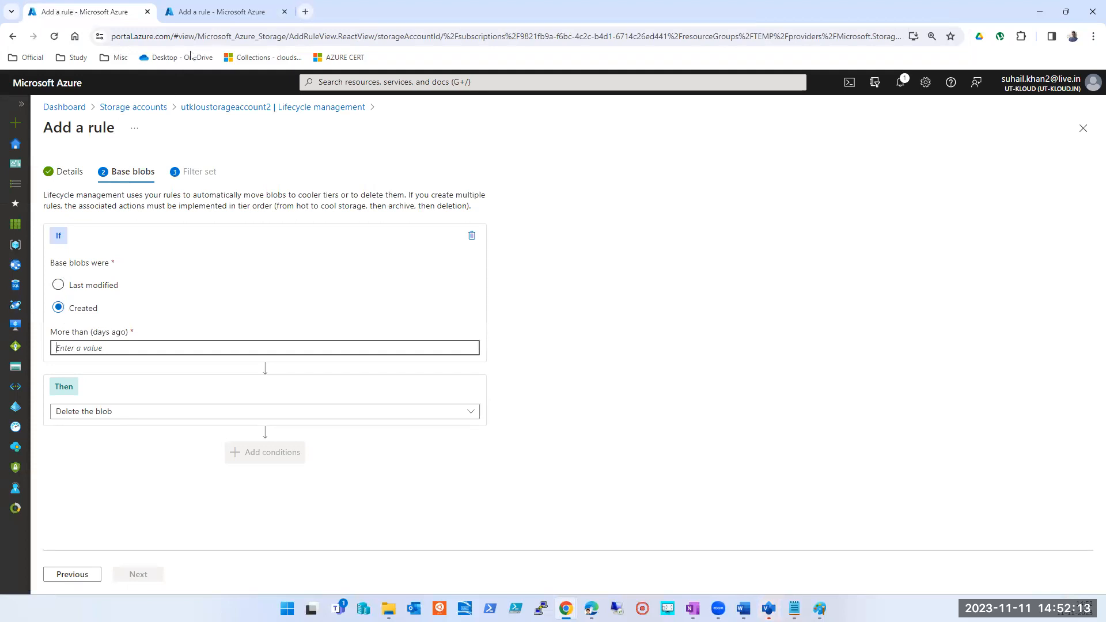
click(198, 12)
click(359, 82)
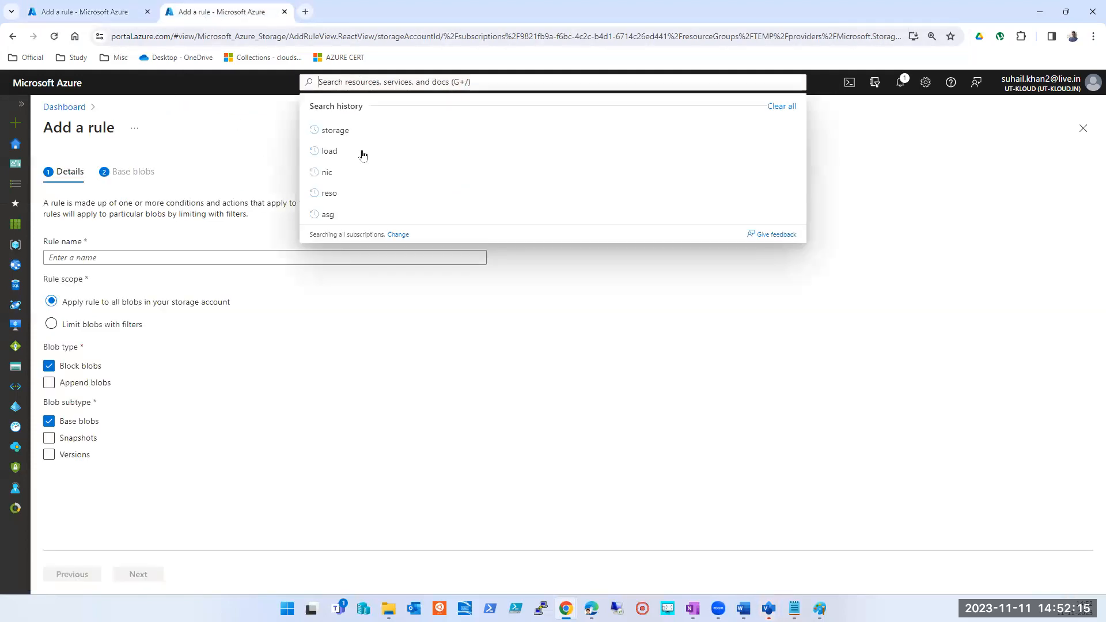
click(343, 266)
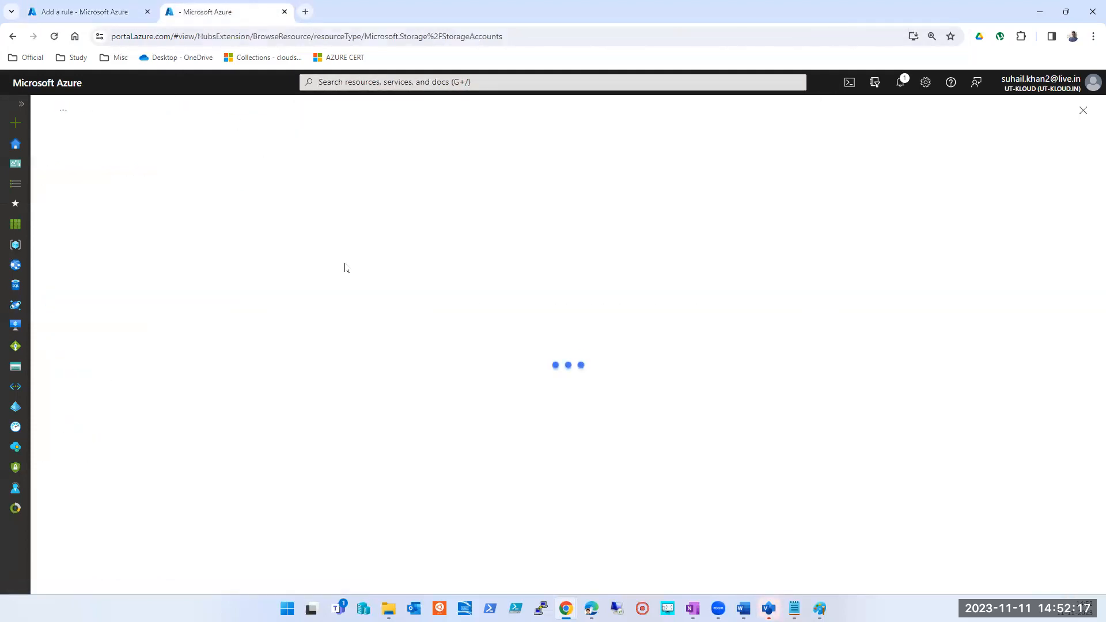
click(80, 327)
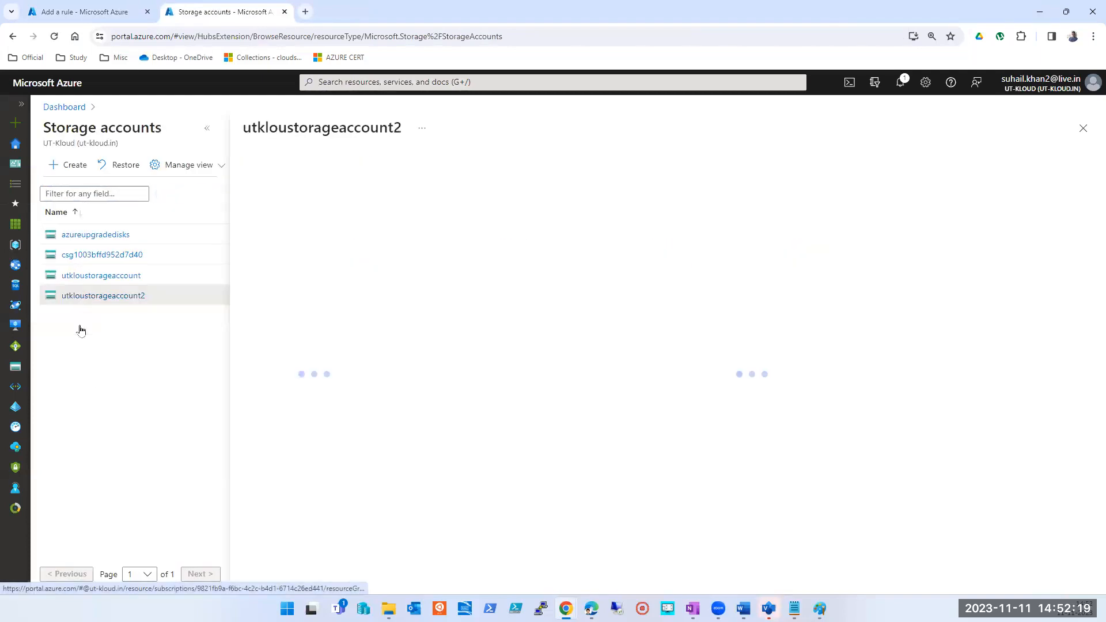
- Open the utkloudaccount2images container of this storage account in the duplicated tab
click(81, 12)
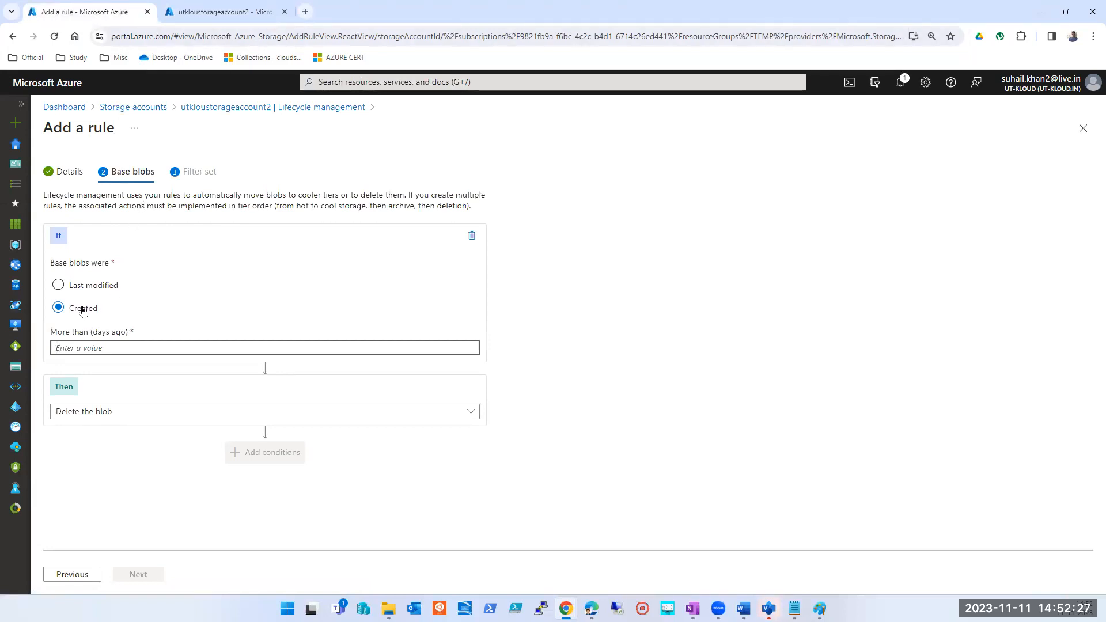
click(183, 12)
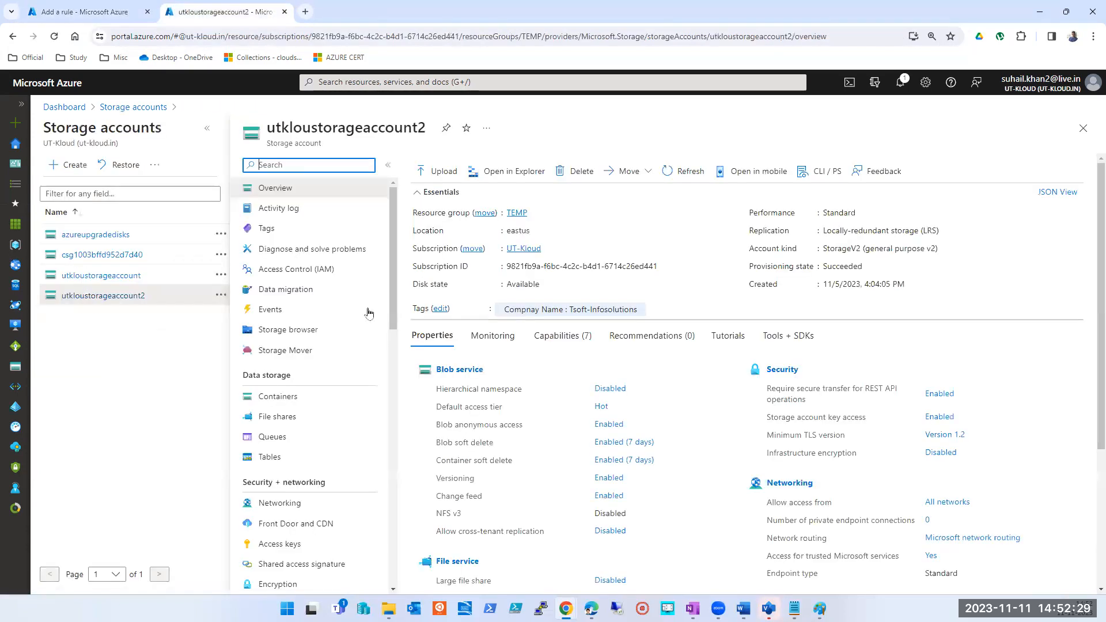
click(269, 398)
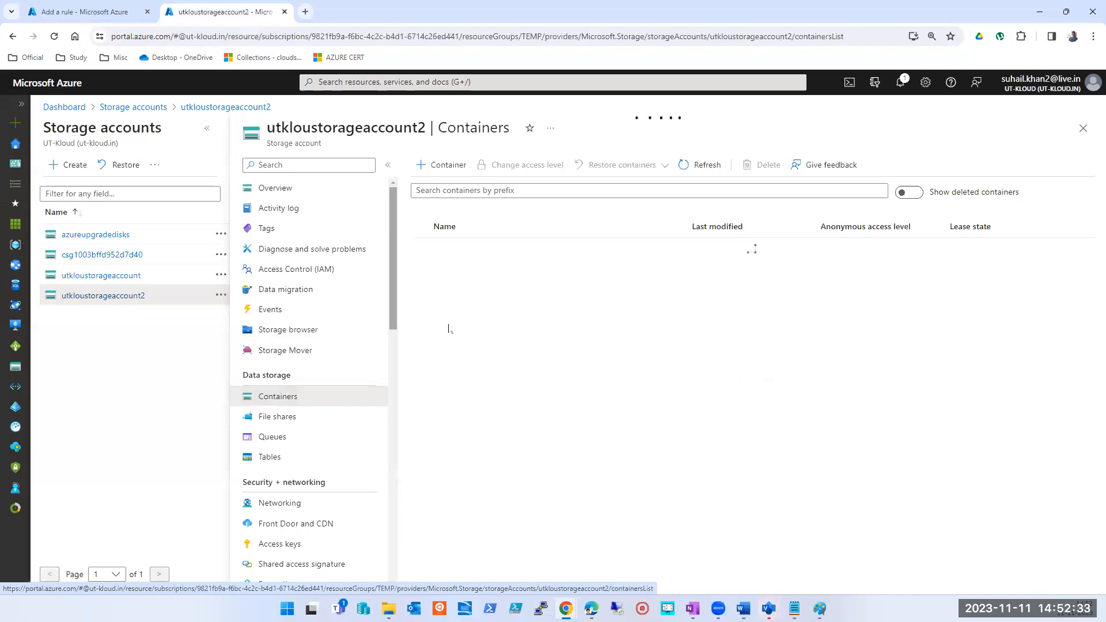
click(481, 310)
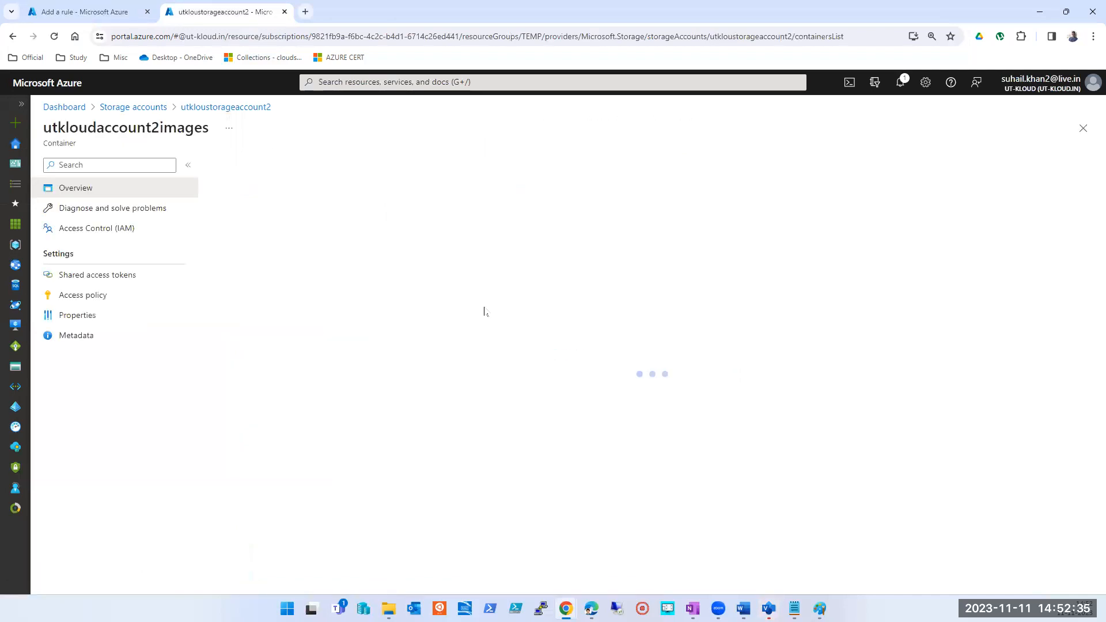
- Upload the personal-details PDF from the Temp folder on the Desktop to the utkloudaccount2images container
click(238, 172)
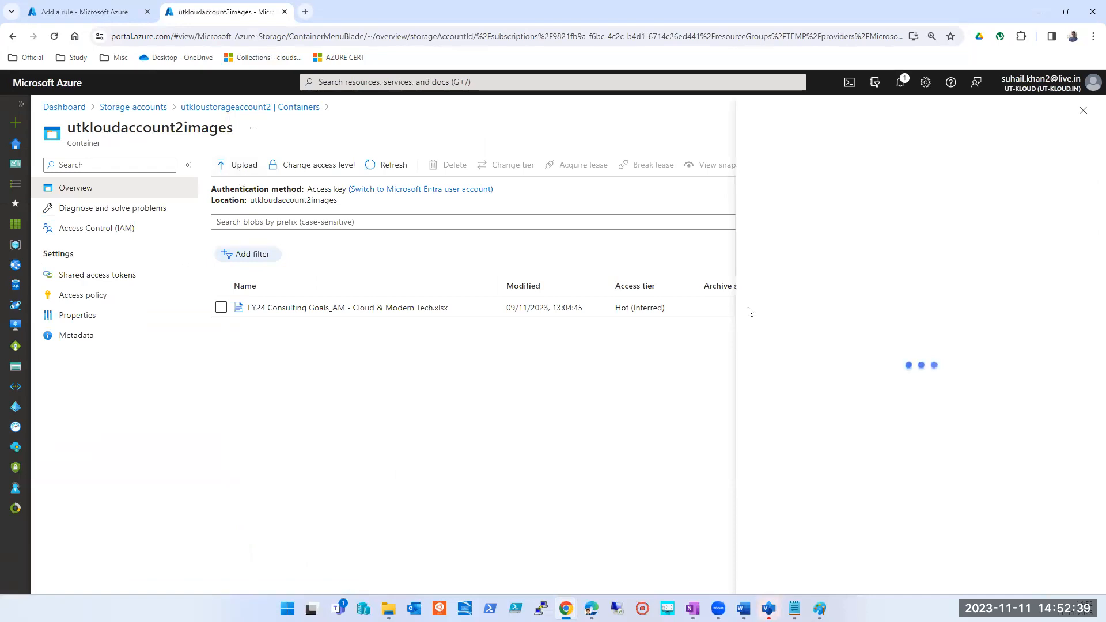
click(910, 236)
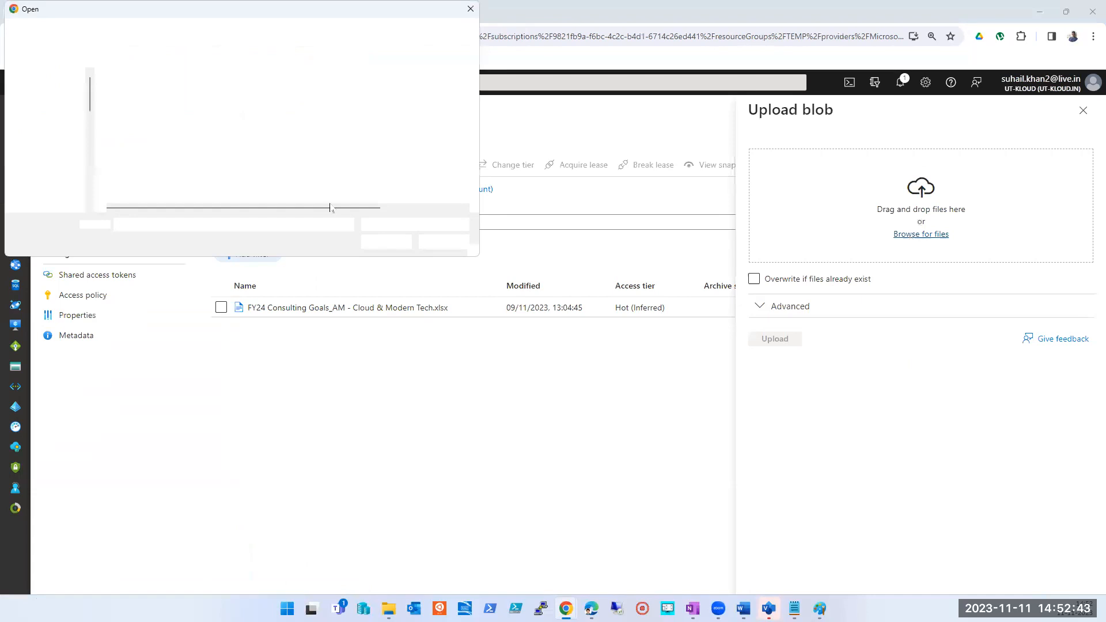
double_click(128, 148)
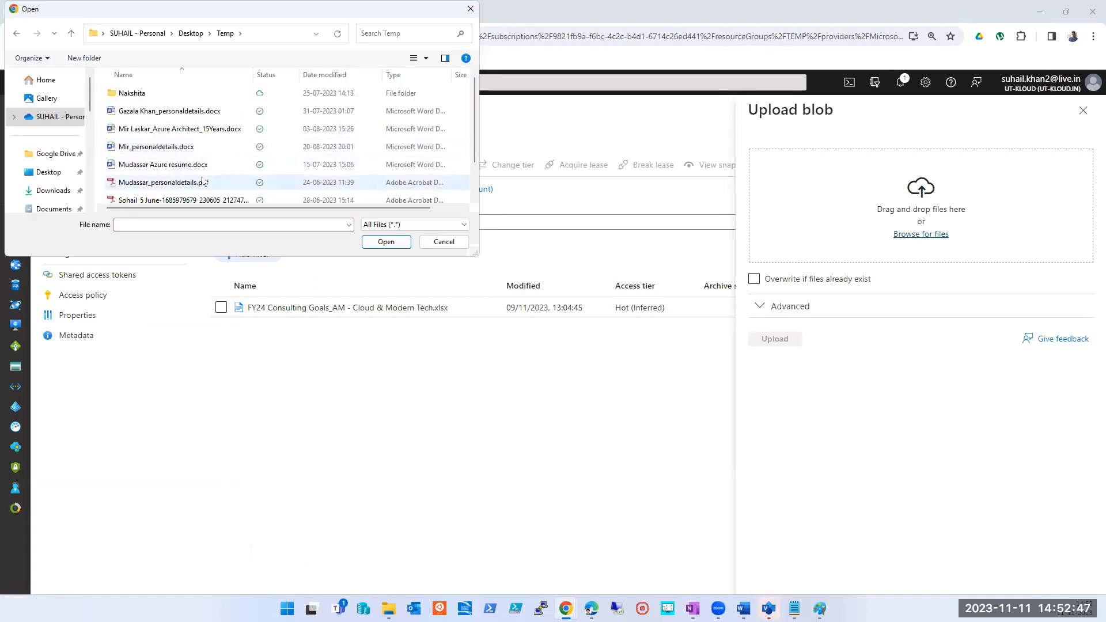
scroll(202, 183, down, 1)
double_click(167, 142)
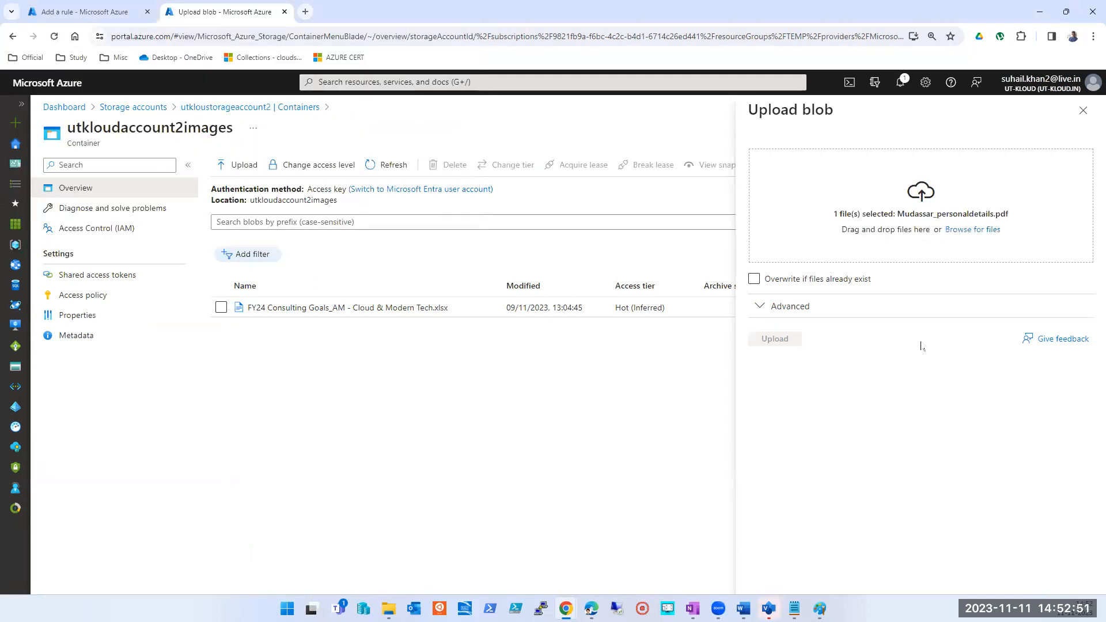
click(788, 345)
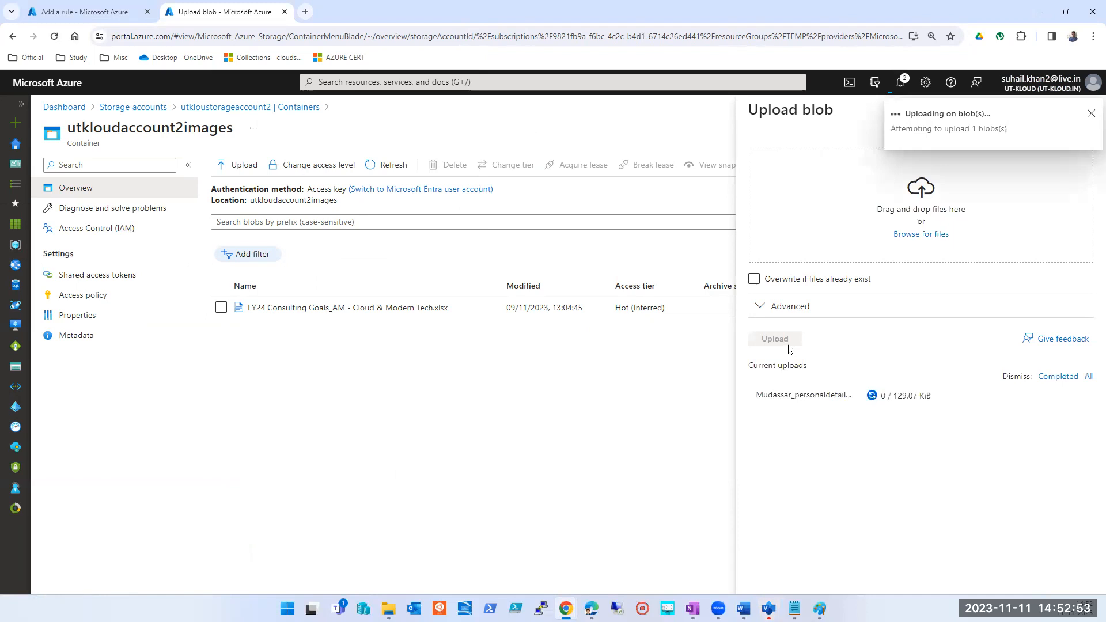
- Return to the lifecycle rule, set the creation age limit to 10 days and keep Delete the blob as the action
click(89, 12)
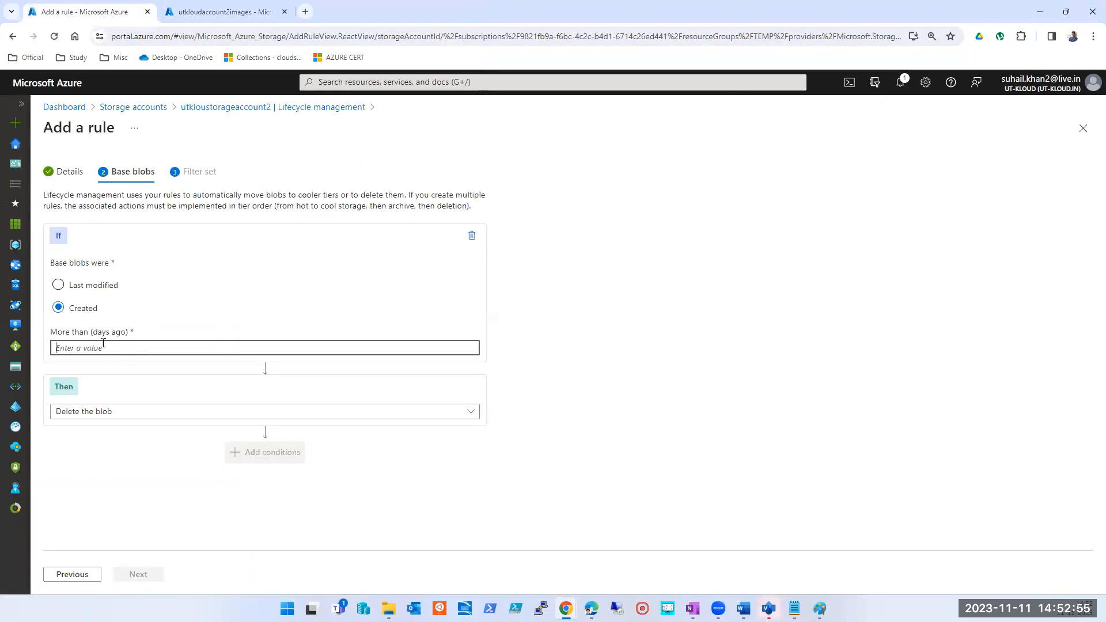
click(193, 12)
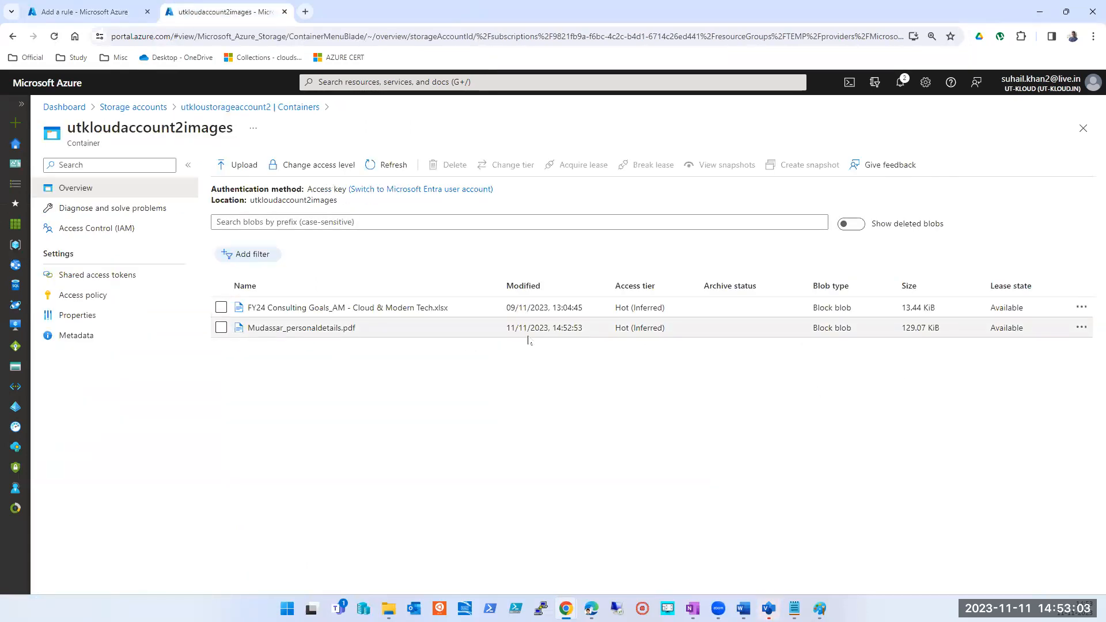
click(83, 17)
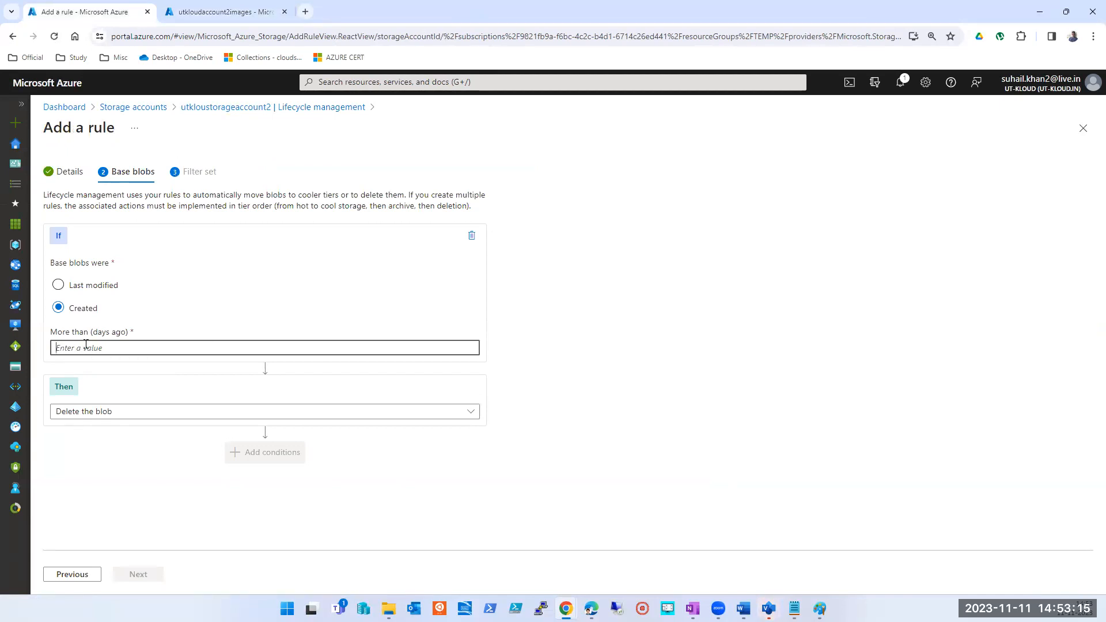
text(10)
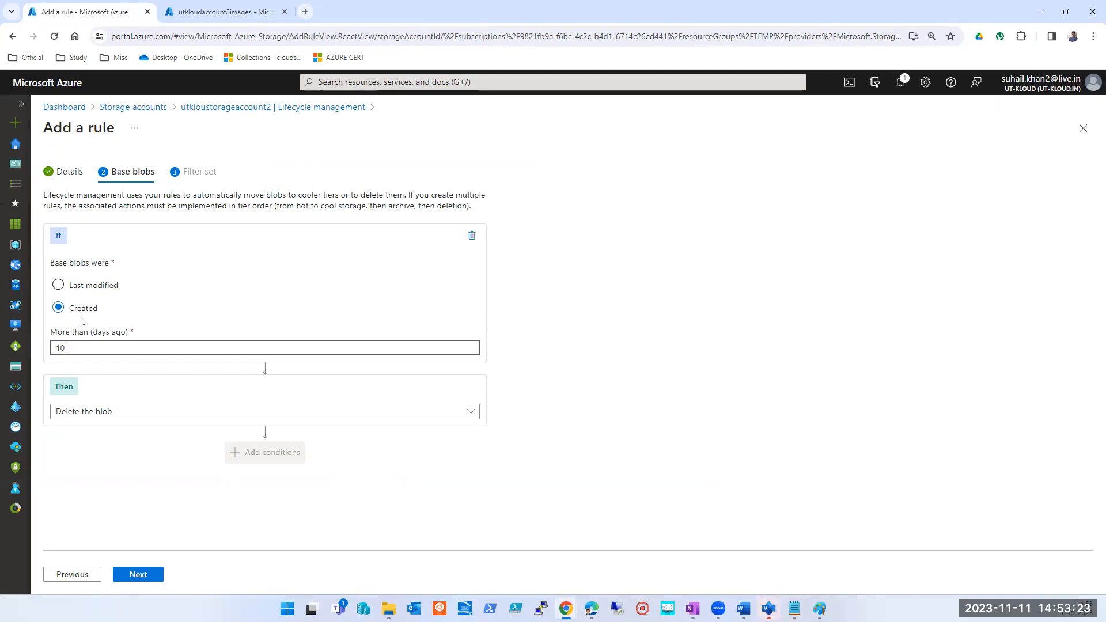
click(105, 413)
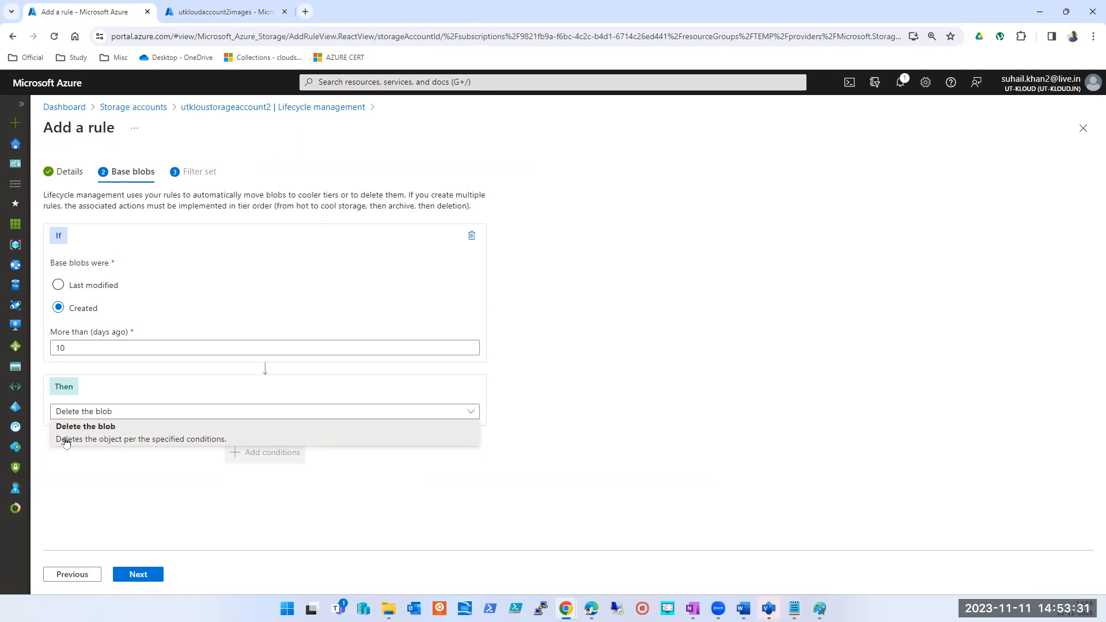
click(135, 436)
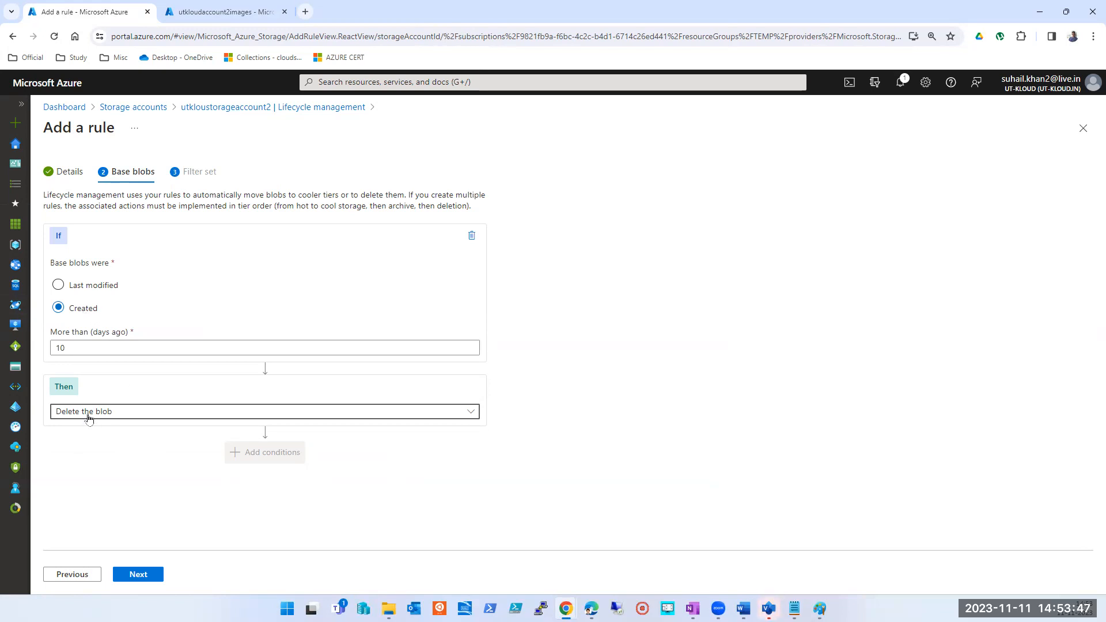
- Try basing the delete condition on Last modified, and set it back to Created
click(72, 287)
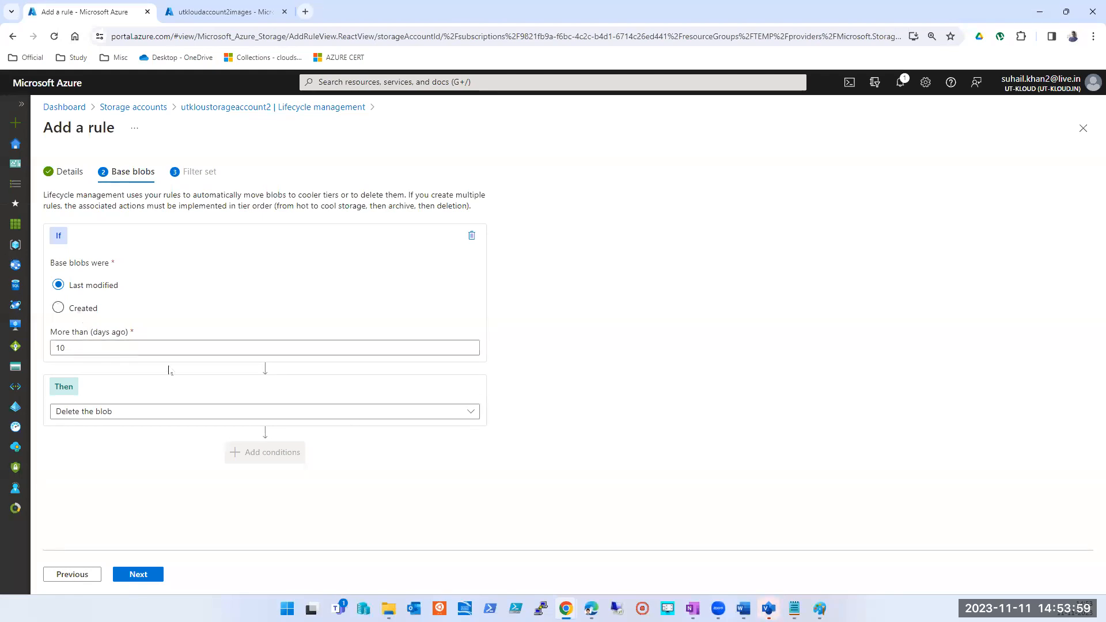
double_click(80, 347)
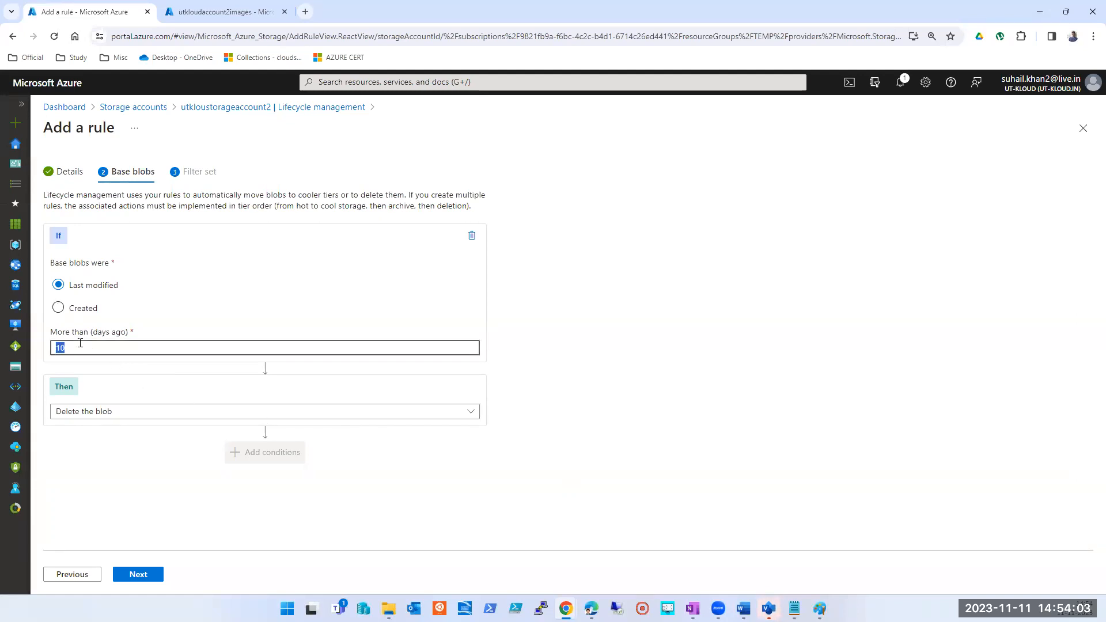
click(769, 609)
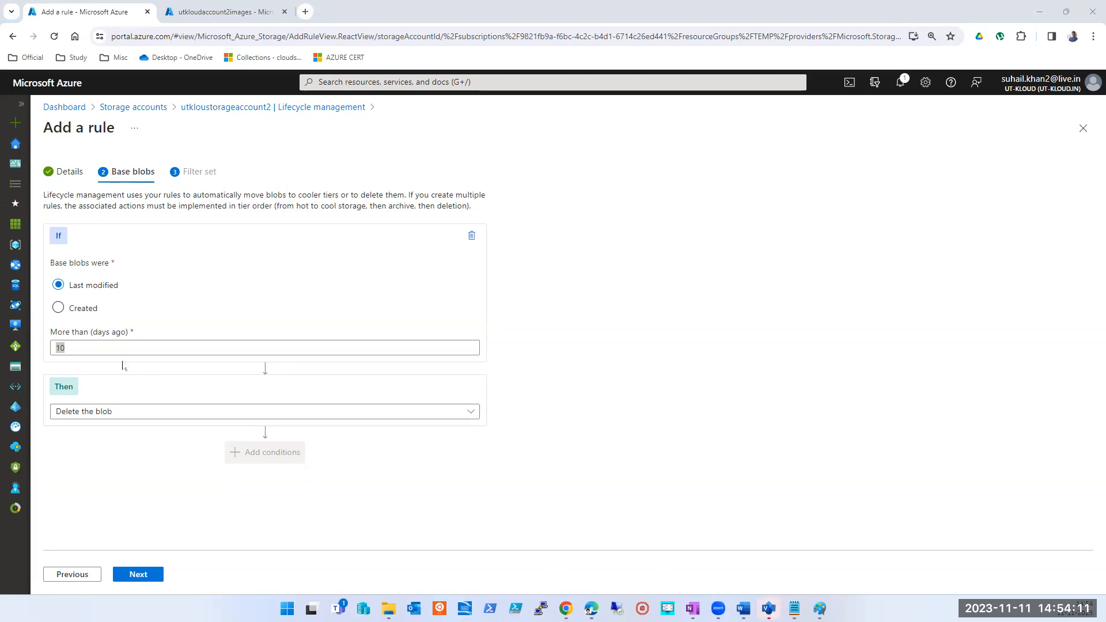
click(94, 350)
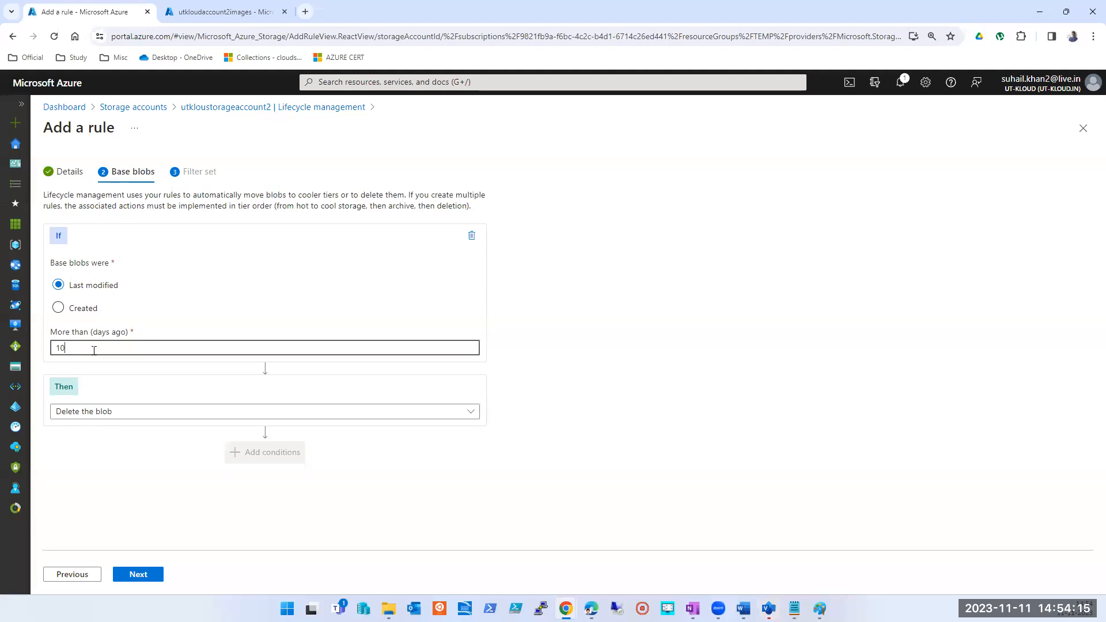
double_click(64, 352)
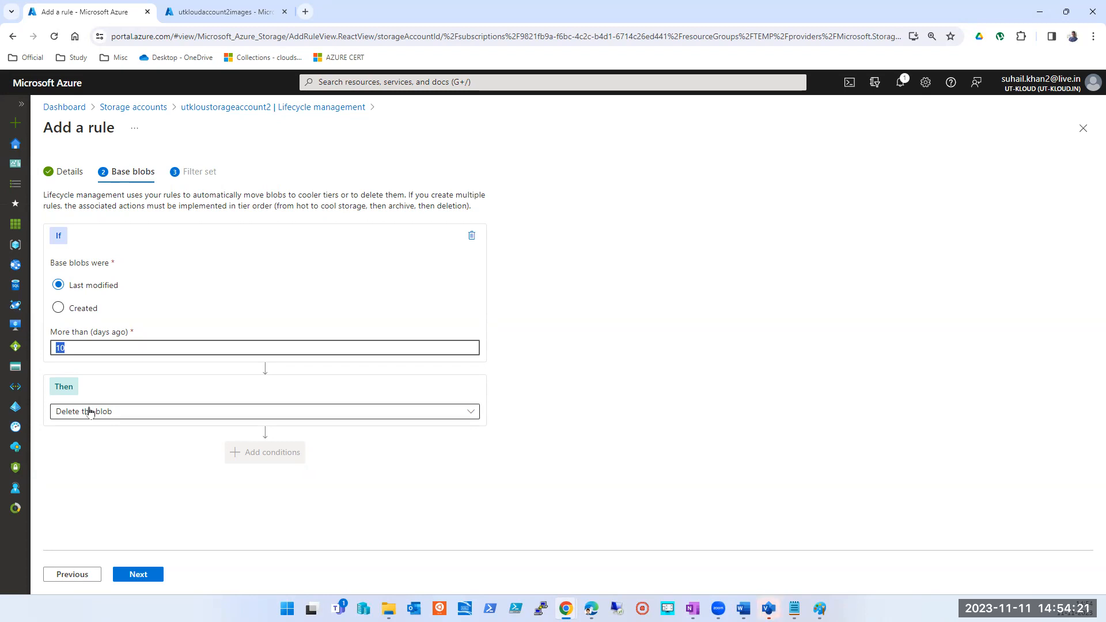
click(163, 413)
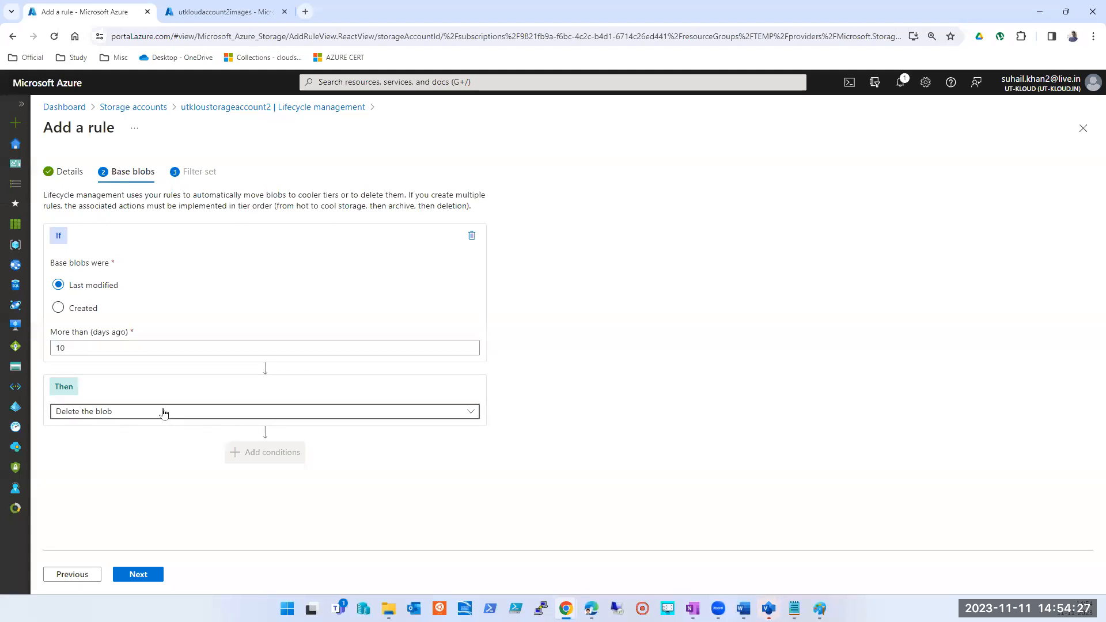
click(73, 386)
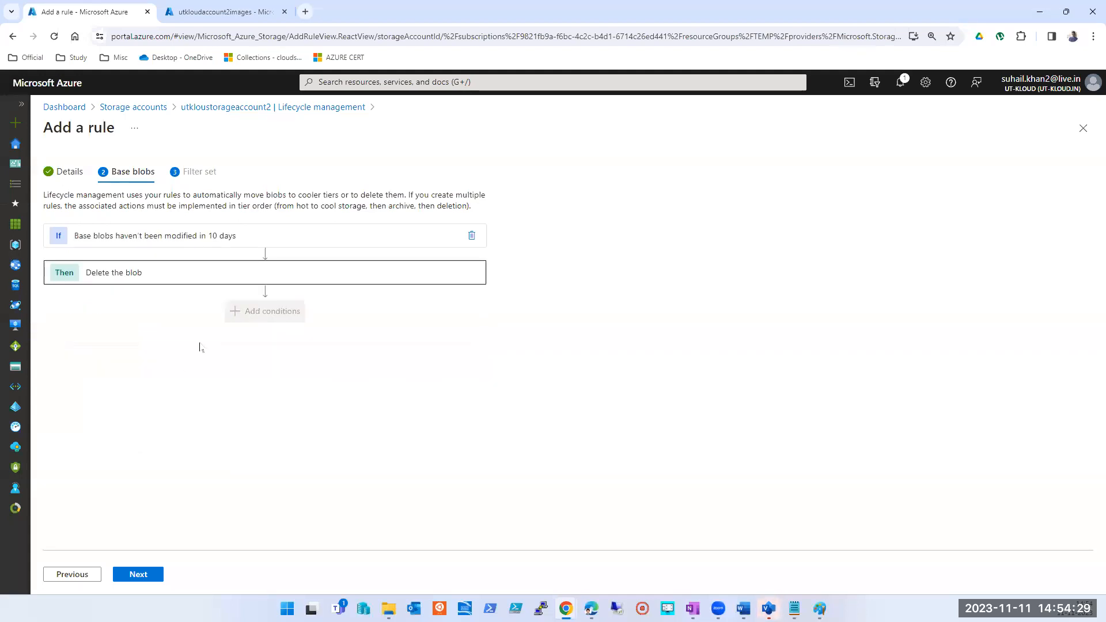
click(176, 237)
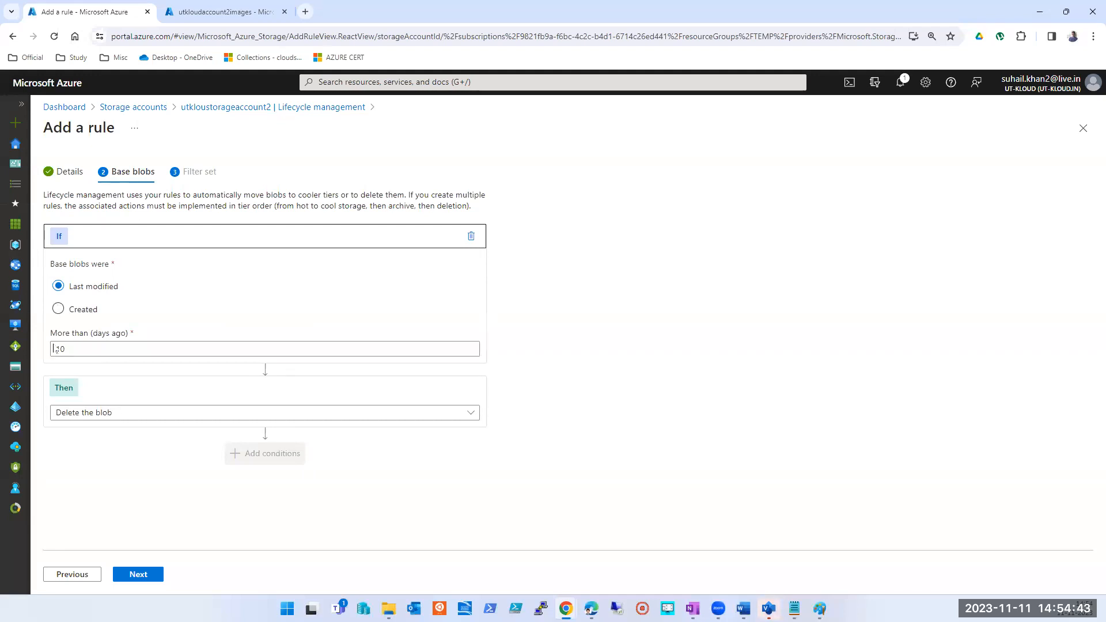
click(58, 310)
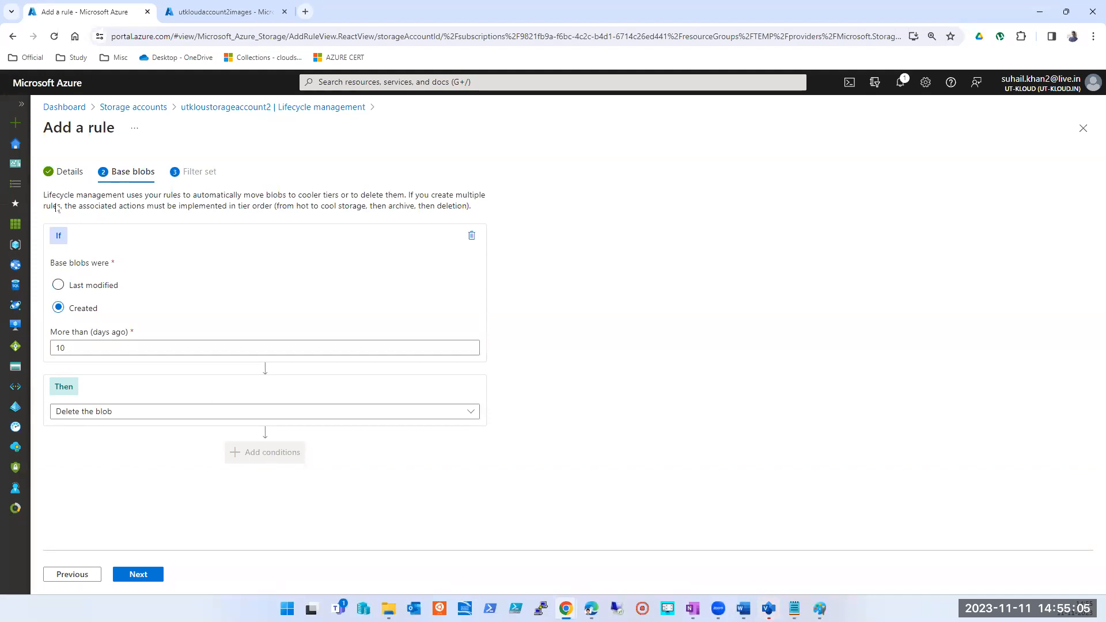
- Reopen the rule details, exclude append blobs, apply the rule to all blobs in the storage account and return to the base blob conditions
click(64, 172)
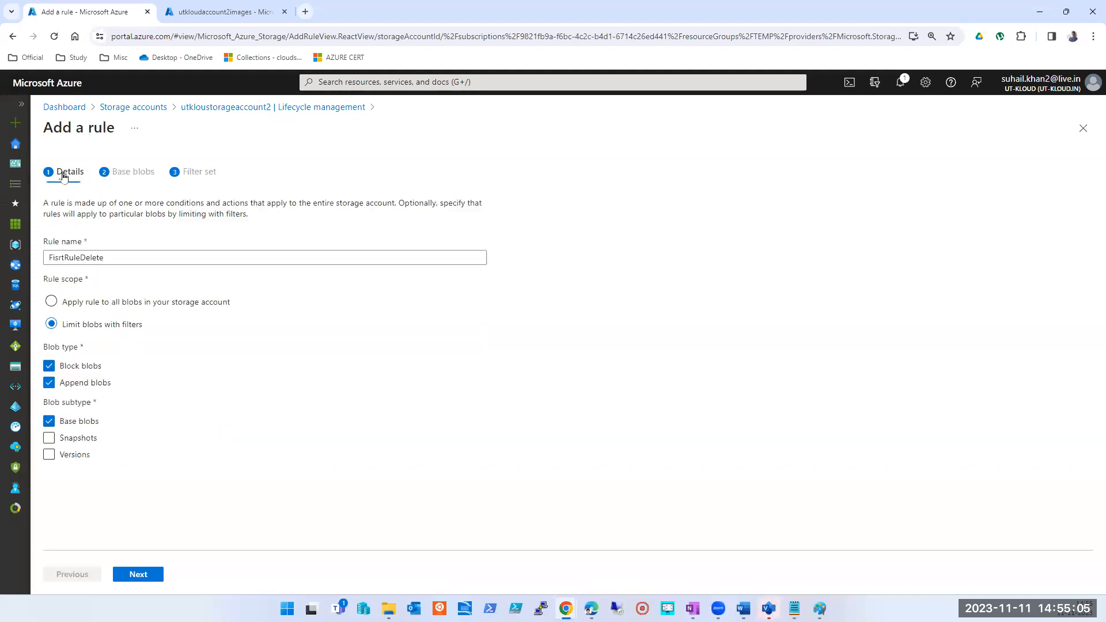
click(49, 383)
click(52, 301)
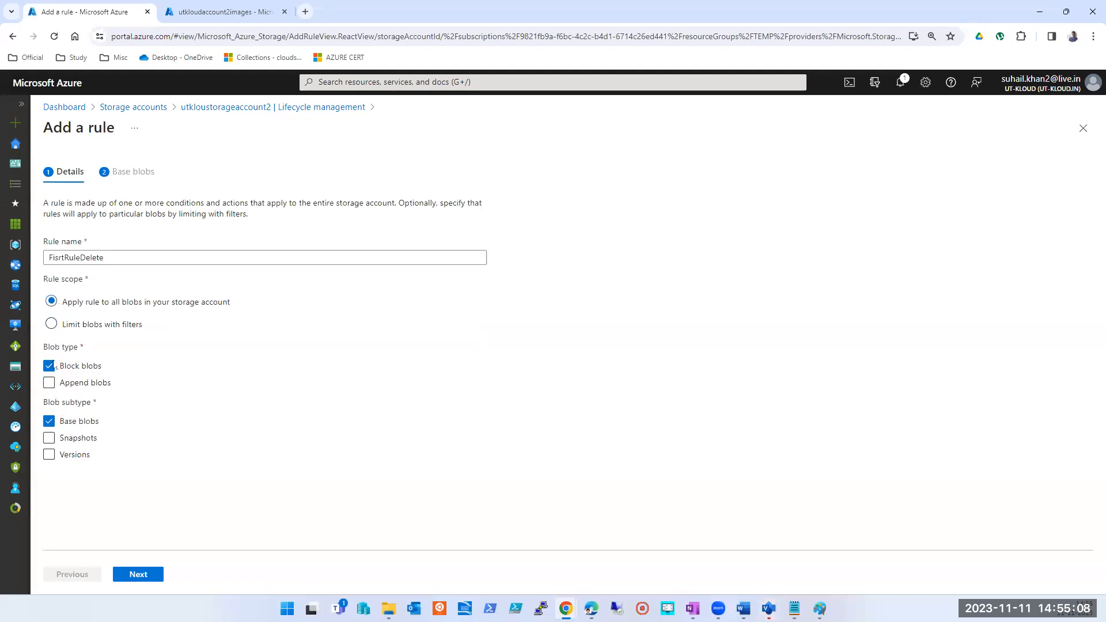
click(138, 574)
- Add a second base blob condition, and base the first one on Last modified with Move to cold storage as its action
click(257, 320)
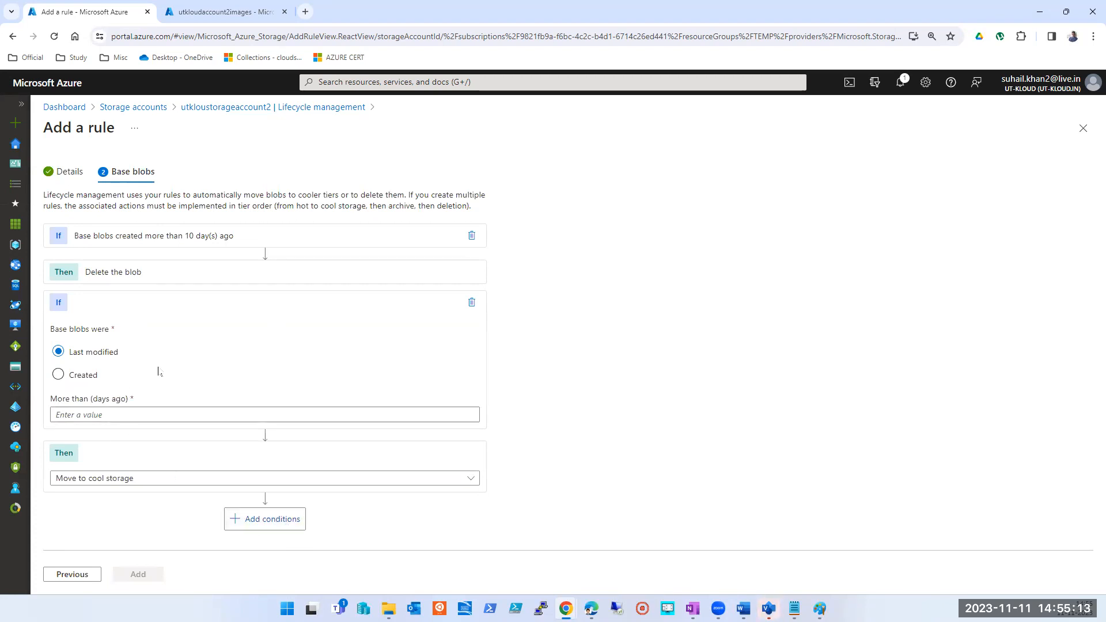
click(128, 281)
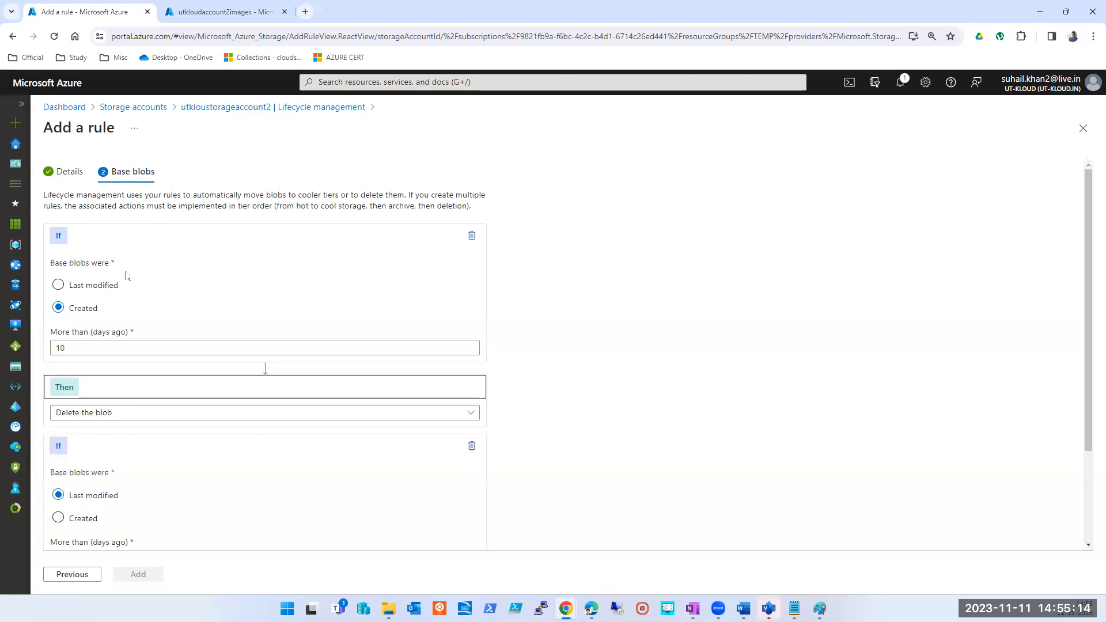
click(81, 285)
click(111, 412)
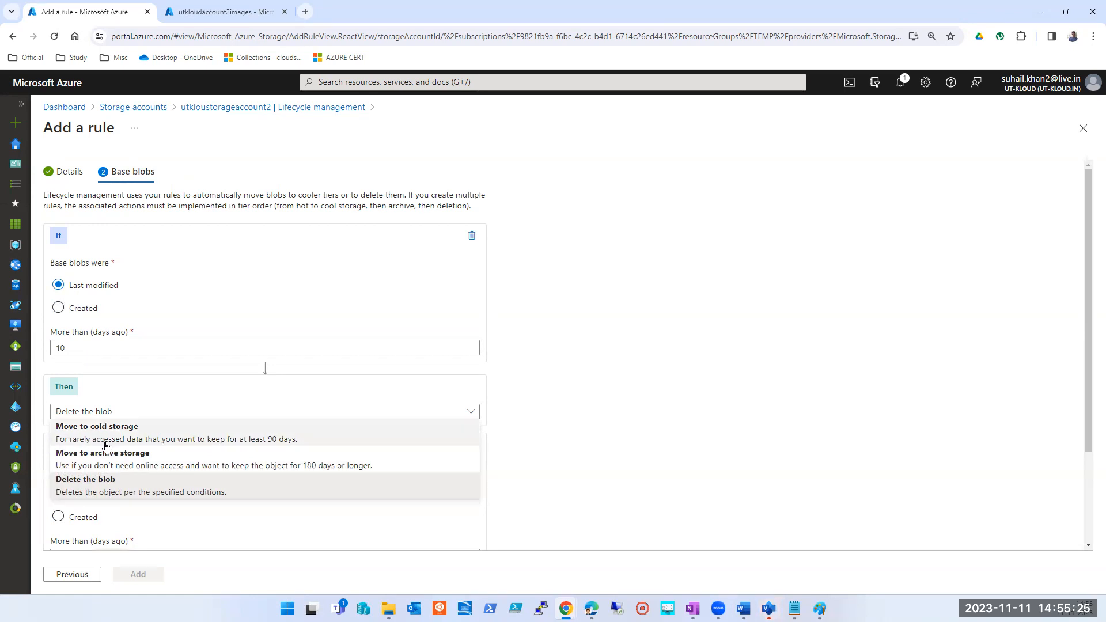
click(154, 436)
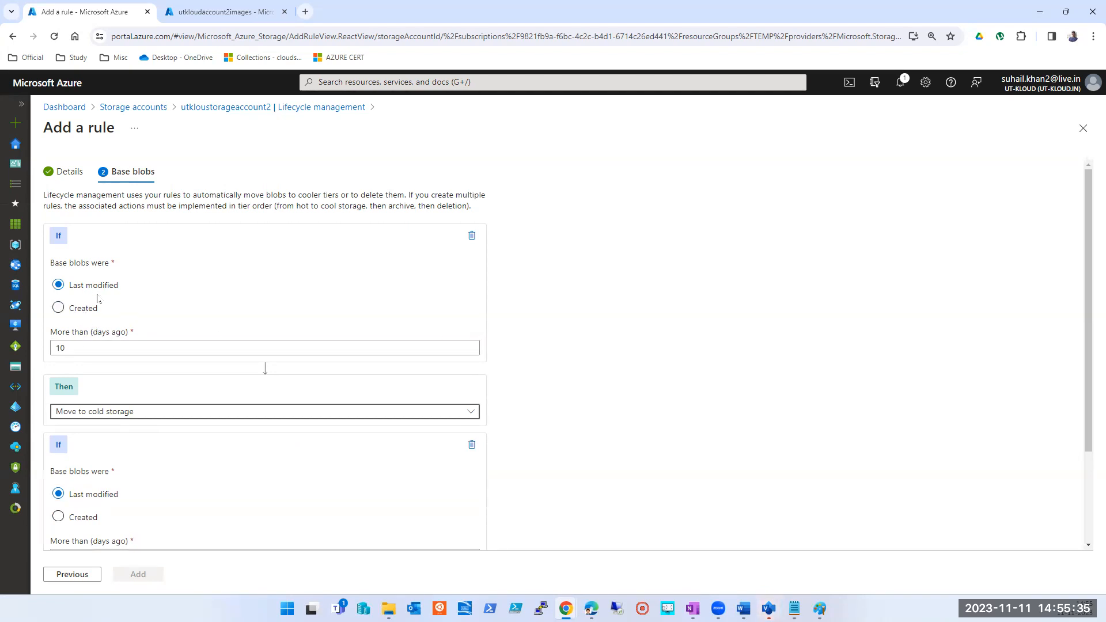
scroll(566, 384, down, 1)
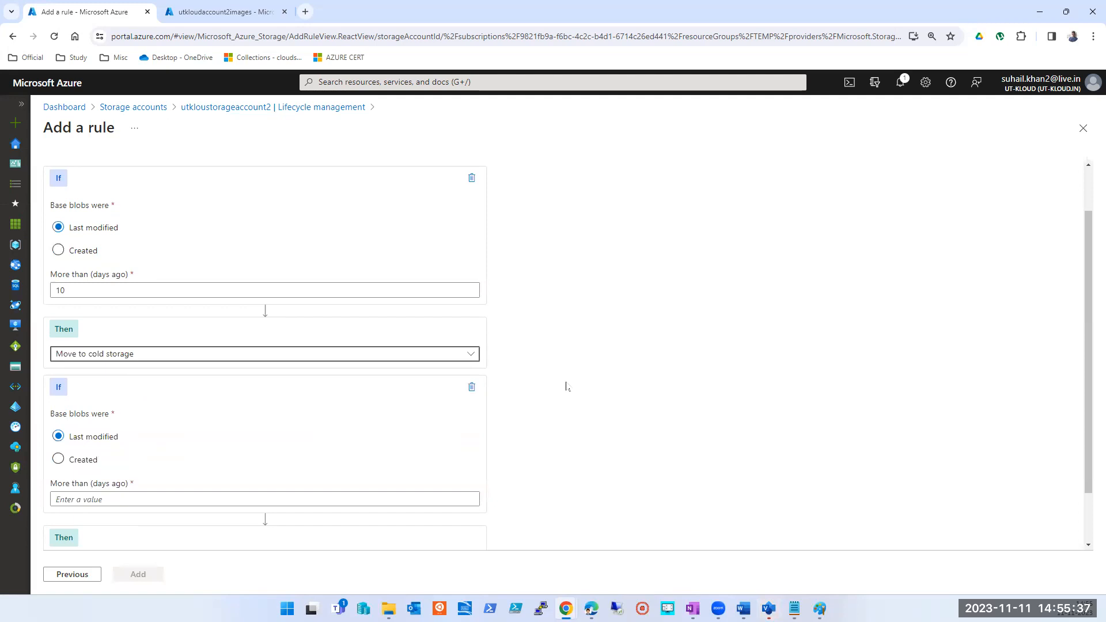
double_click(80, 290)
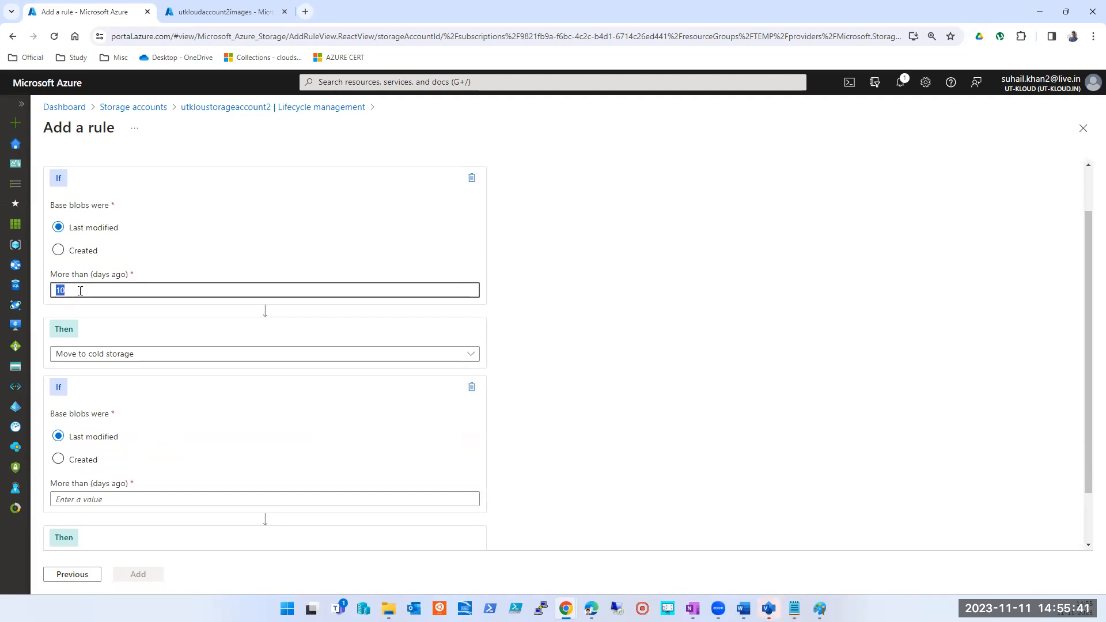
click(614, 134)
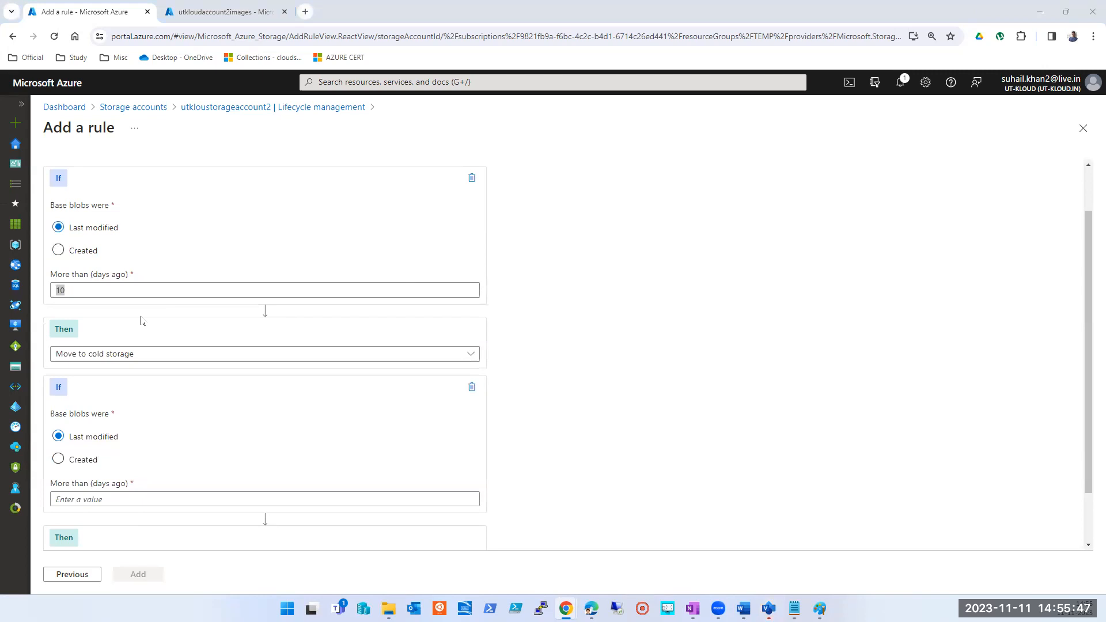
click(643, 325)
- Try basing the second condition on Created, with 5, 0 and 99999 days as its age limit
scroll(98, 384, down, 1)
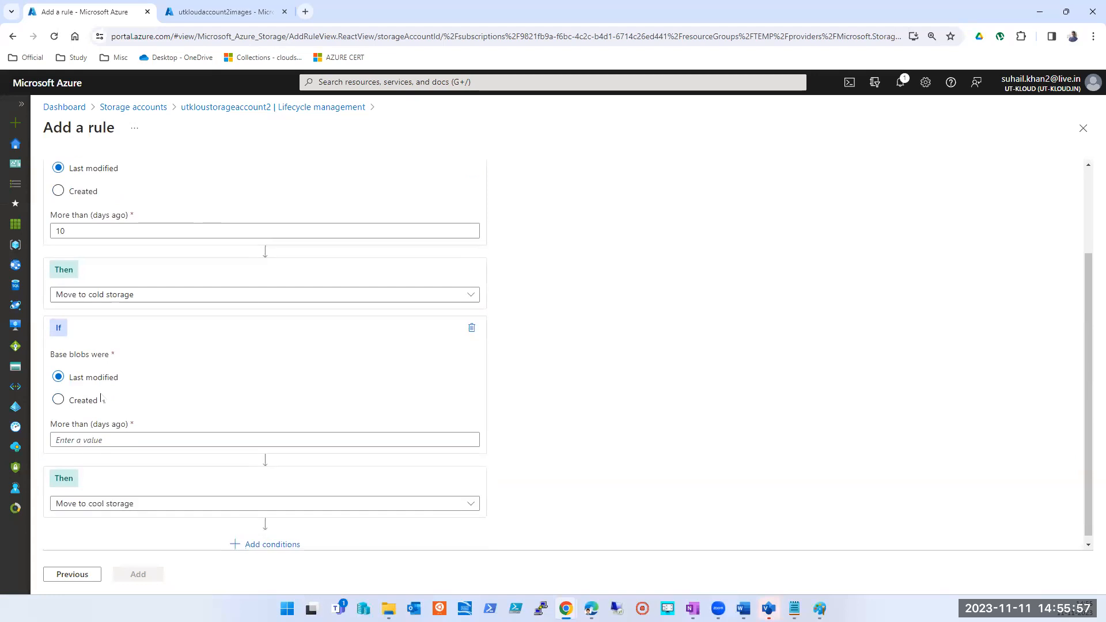
click(71, 397)
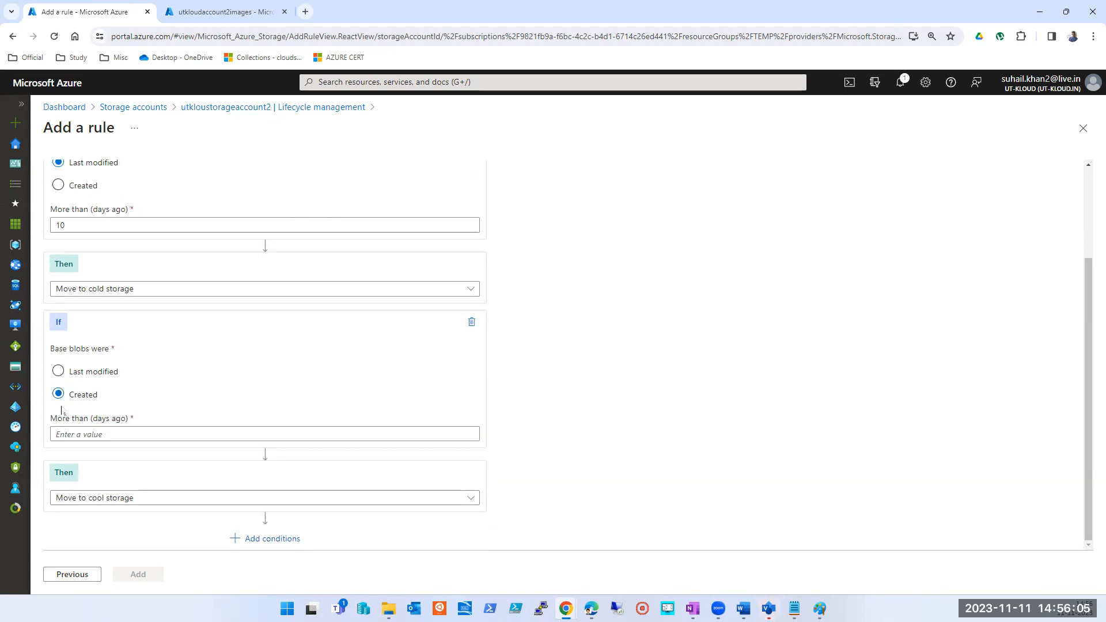
click(100, 433)
text(5)
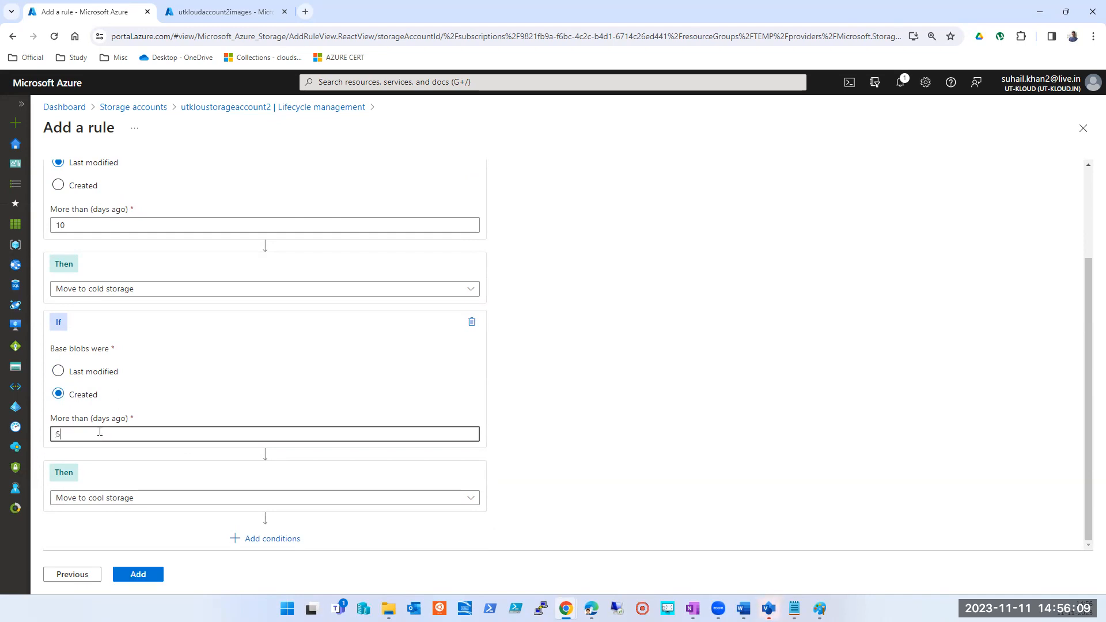
key(BackSpace)
text(0)
key(Tab)
key(shift+Tab)
text(99999)
key(Tab)
key(shift+Tab)
text(99999)
key(Tab)
key(shift+Tab)
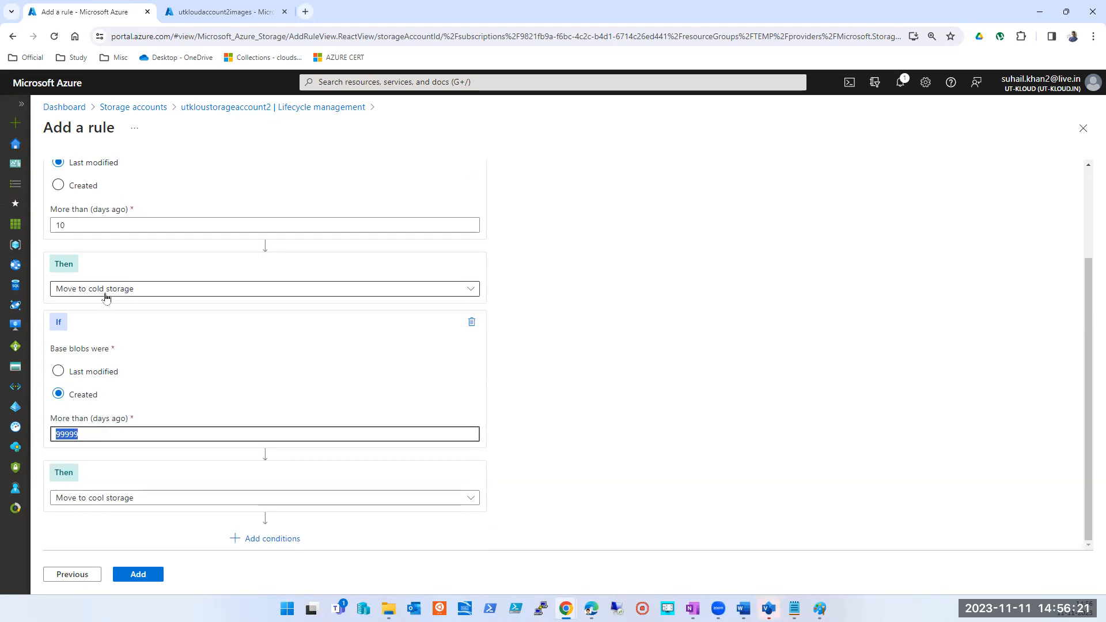
- Base the second condition on Last modified and set its age limit to 5 days
click(89, 371)
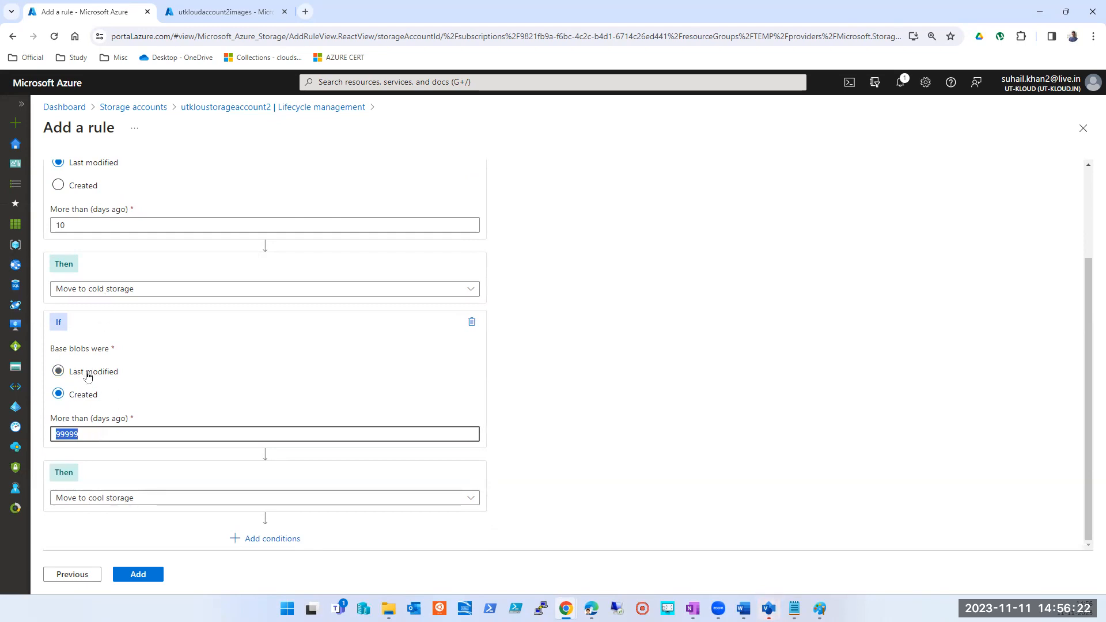
double_click(87, 432)
text(12)
key(BackSpace)
key(BackSpace)
text(5)
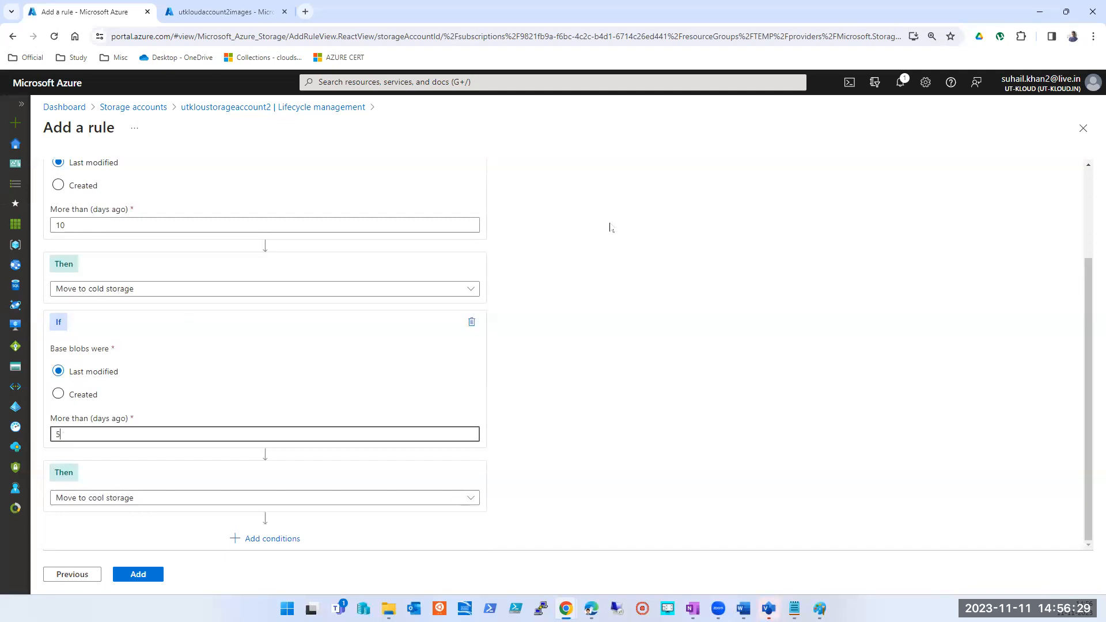
key(ctrl+2)
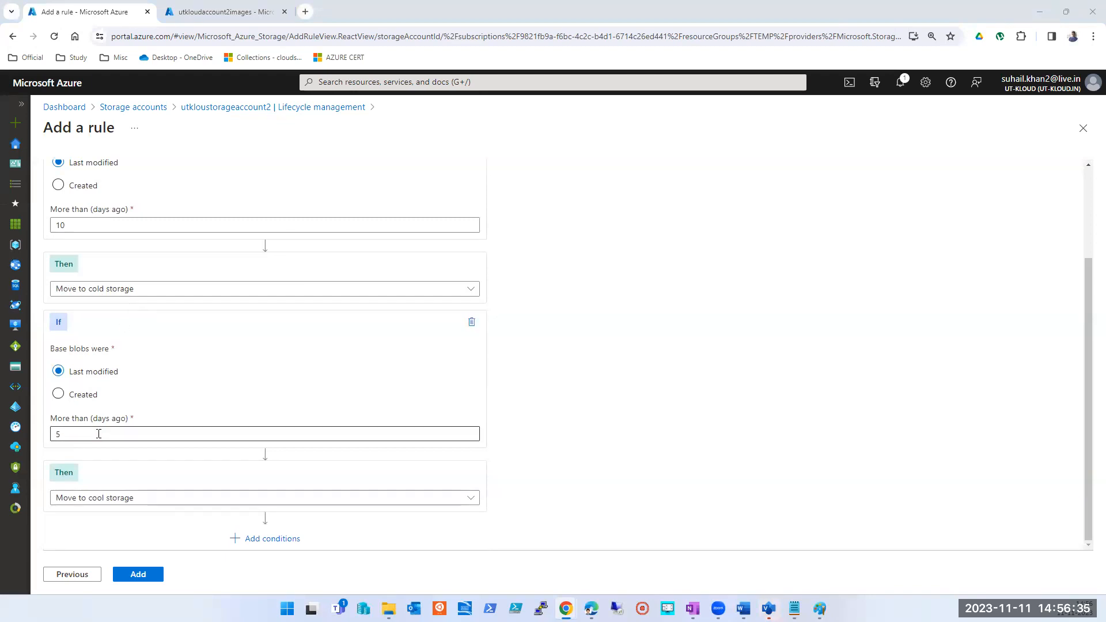
- Set the second base blob condition's action to Move to archive storage
click(136, 497)
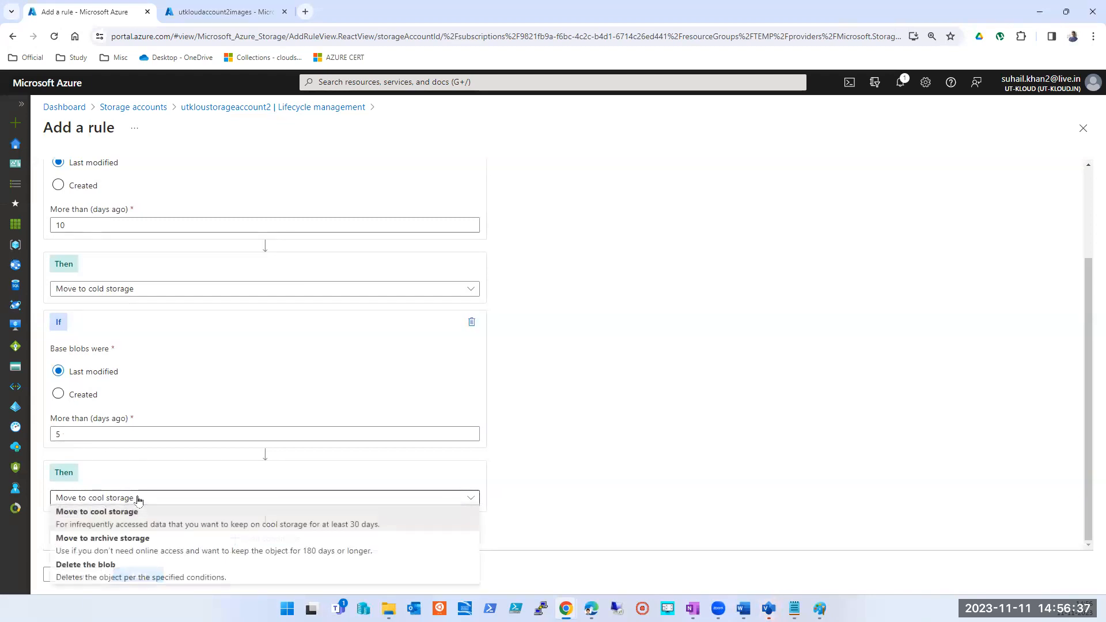
click(135, 547)
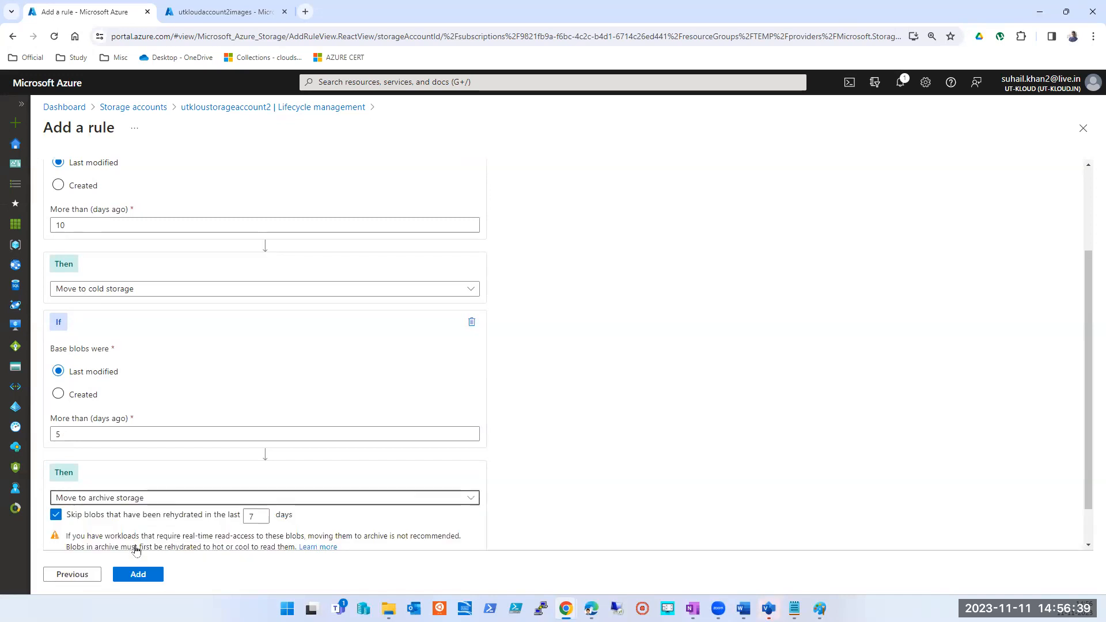
scroll(844, 439, down, 1)
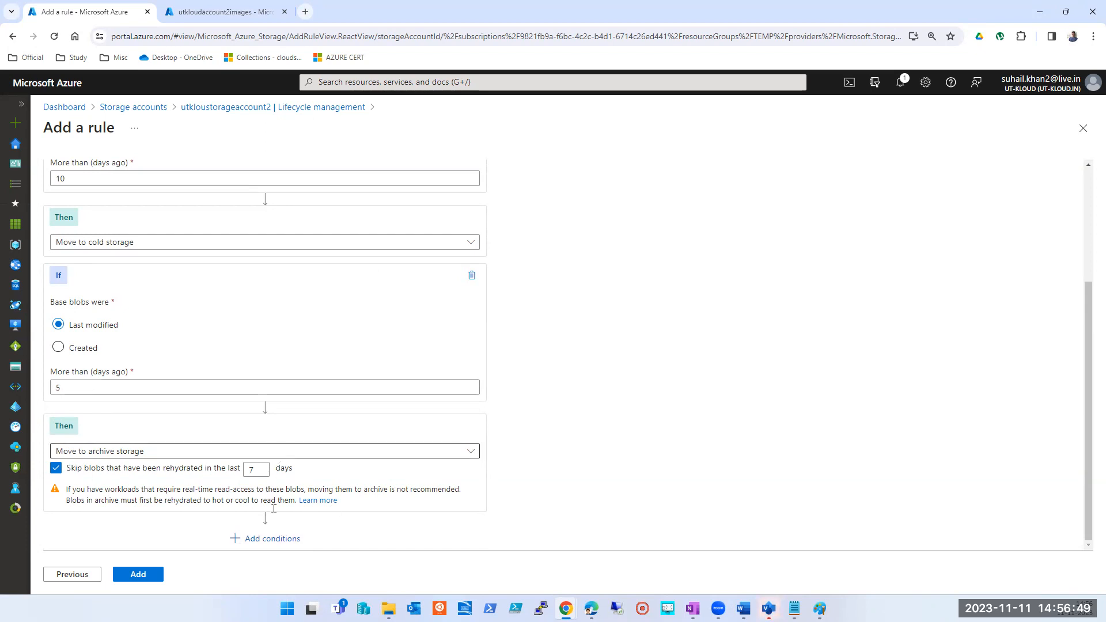
- Add a third base blob condition based on Last modified and set its age limit to 20 days
click(263, 538)
scroll(282, 518, down, 2)
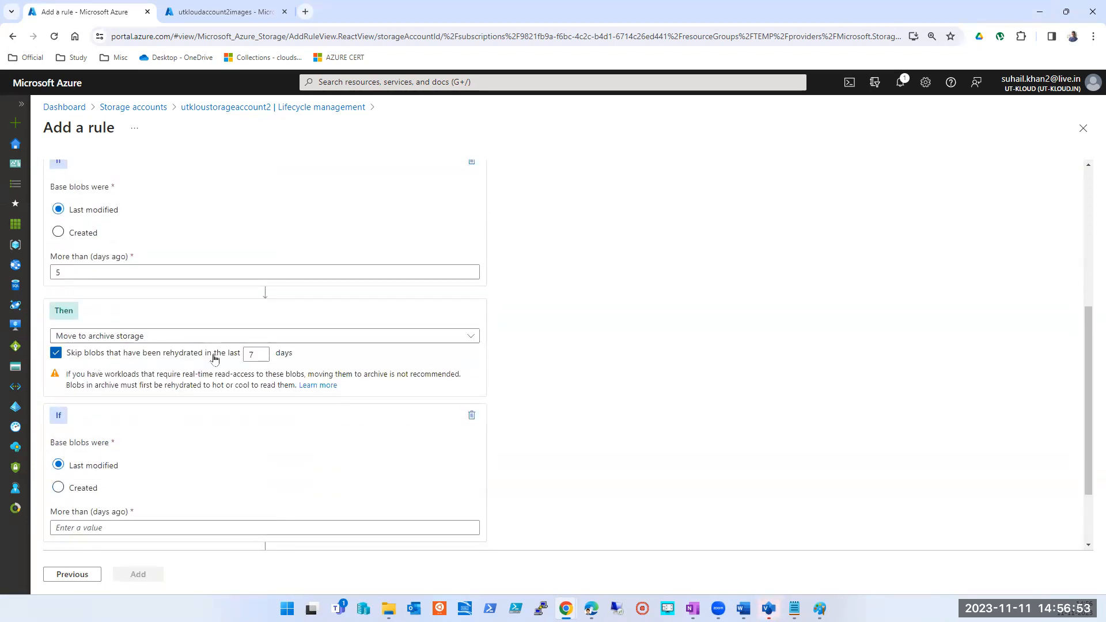
click(133, 527)
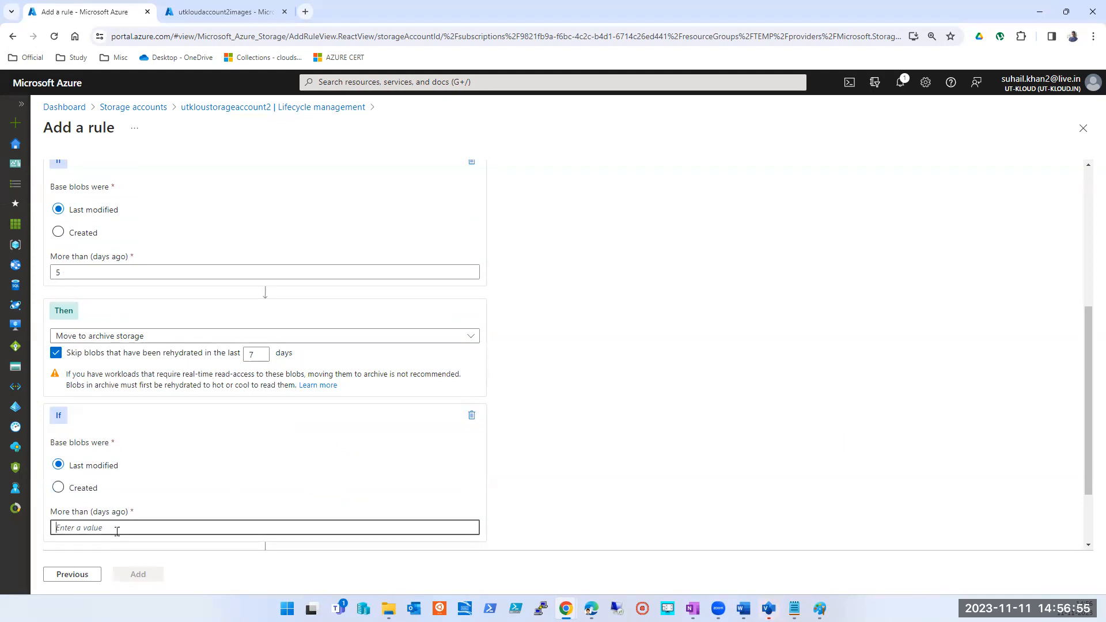
text(10)
key(BackSpace)
key(BackSpace)
text(20)
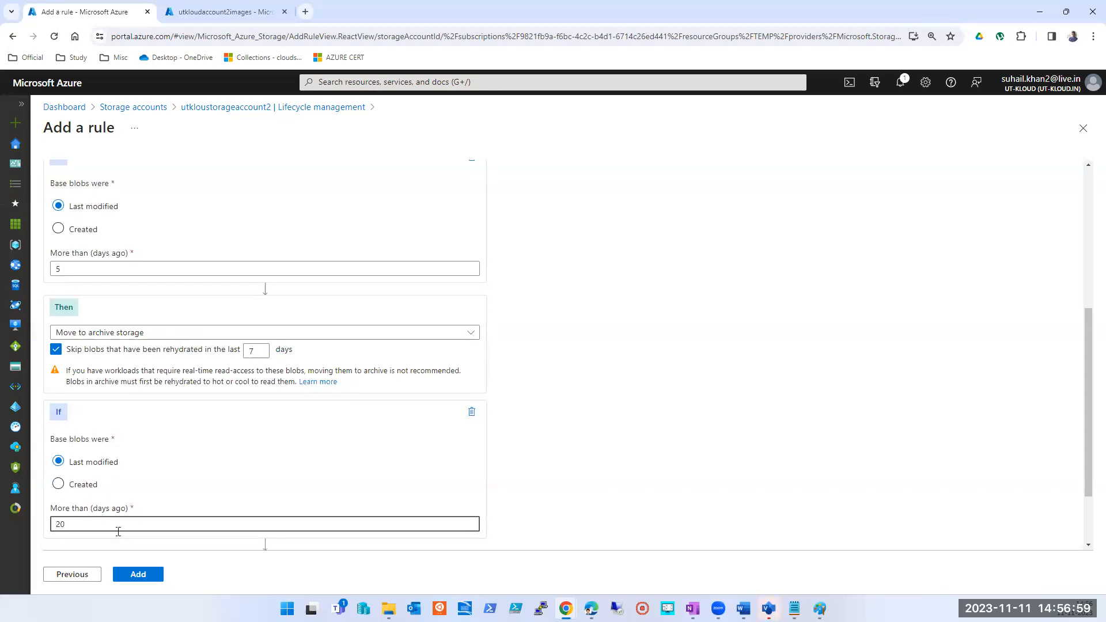
- Choose Delete the blob as the third condition's action and review the rule's chain of conditions
scroll(118, 518, down, 2)
click(130, 499)
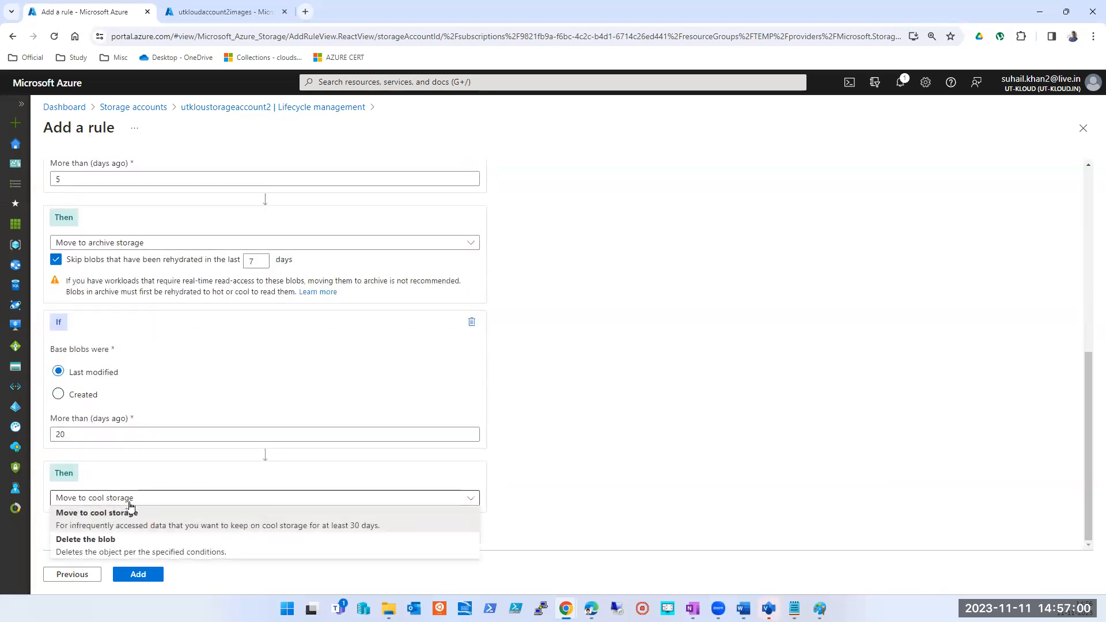
click(109, 544)
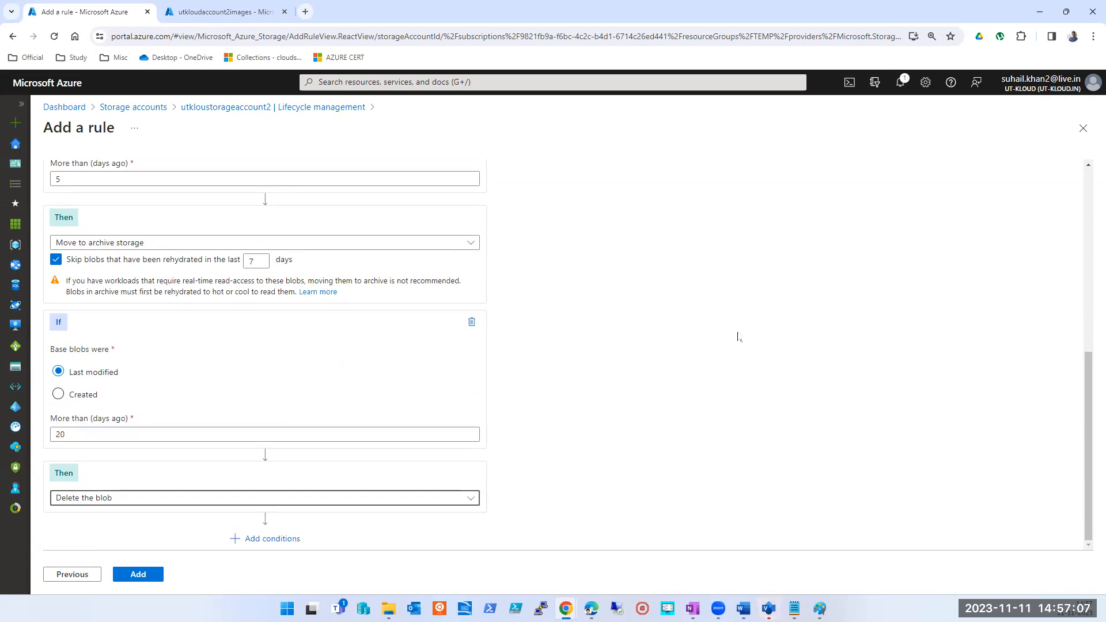
scroll(812, 410, up, 2)
scroll(812, 410, up, 3)
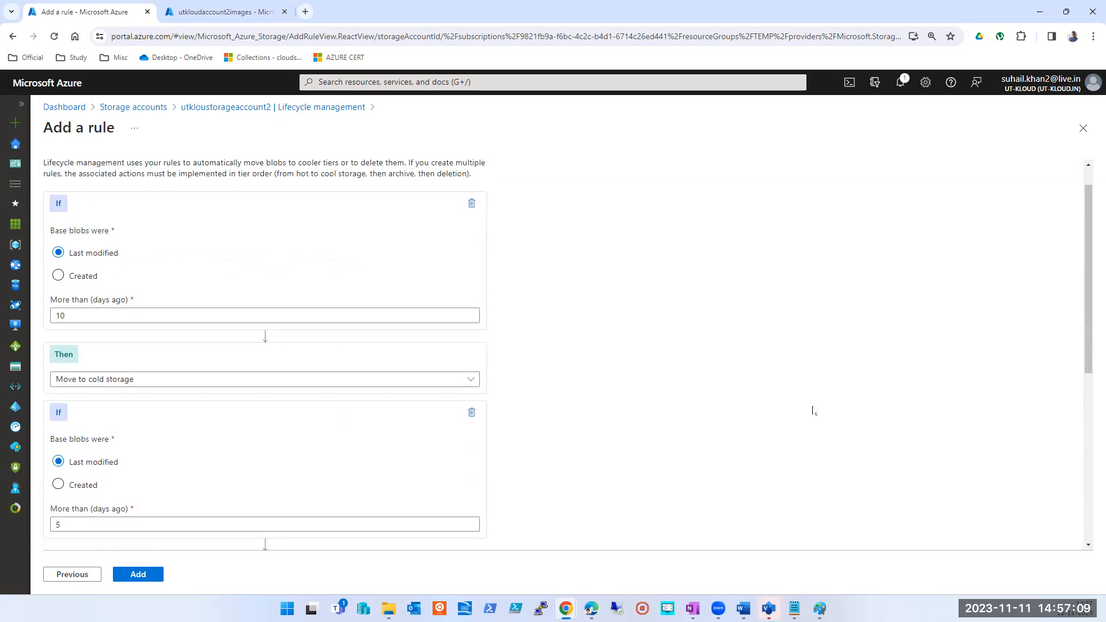
scroll(812, 410, down, 5)
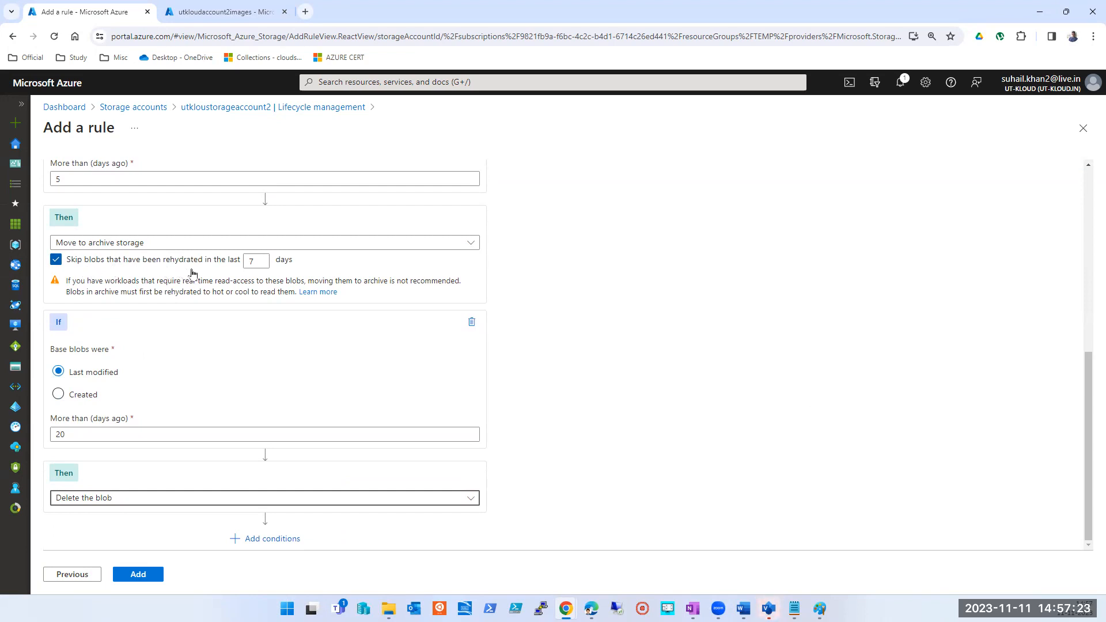
- Switch to the OneNote storage notes, examine the Archive tier and its rehydrate option, and return to the Azure rule form
key(alt+Tab)
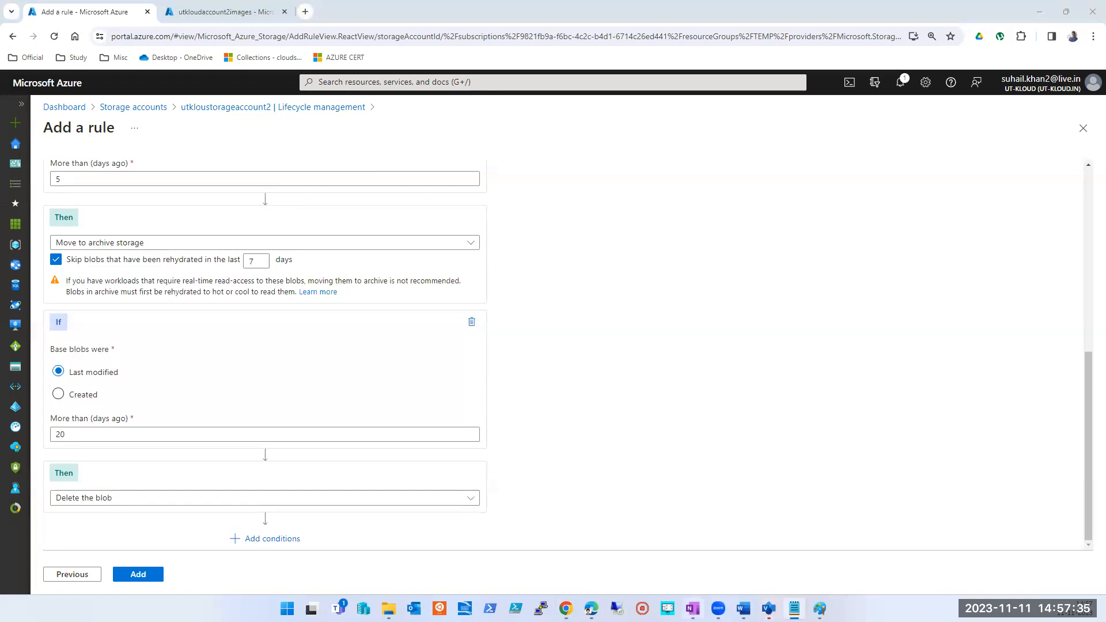
click(693, 609)
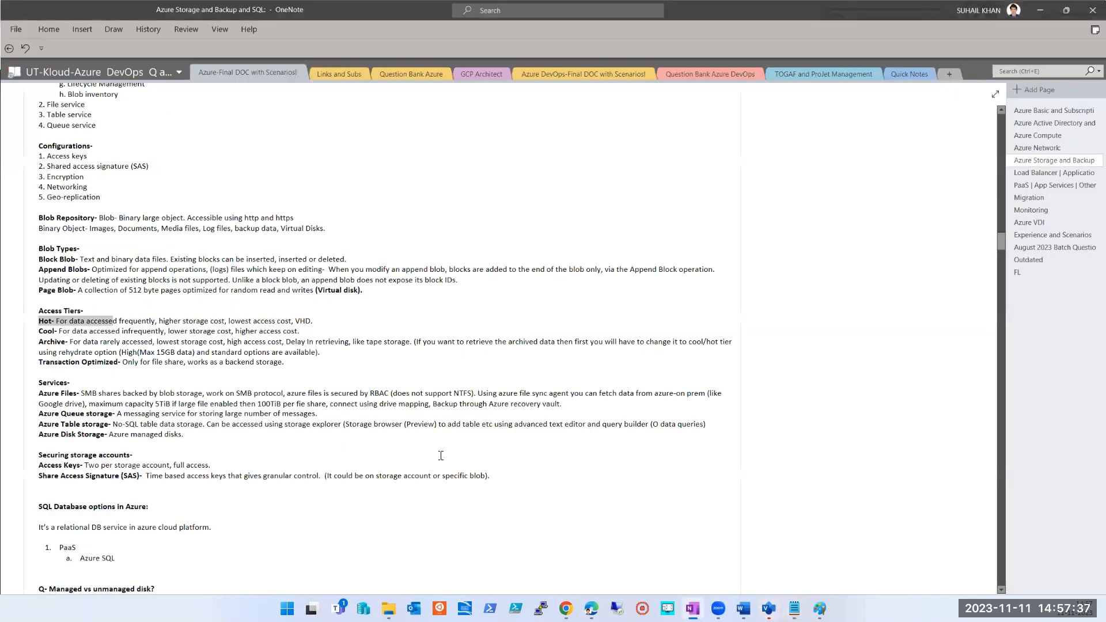
click(71, 343)
drag(161, 341, 346, 365)
click(380, 366)
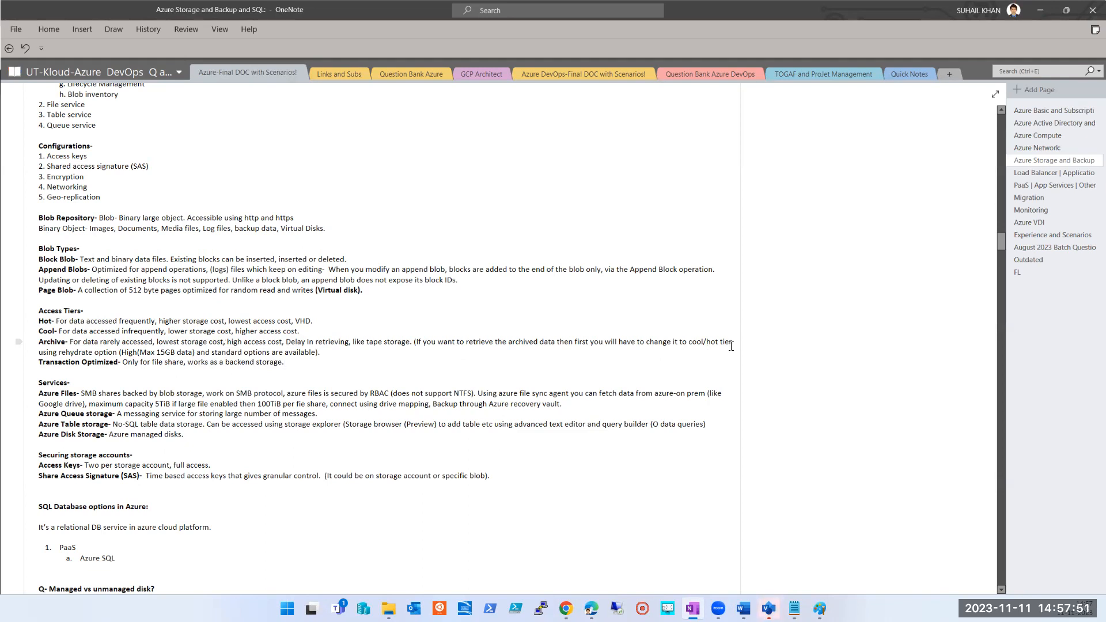
double_click(66, 353)
scroll(389, 541, up, 3)
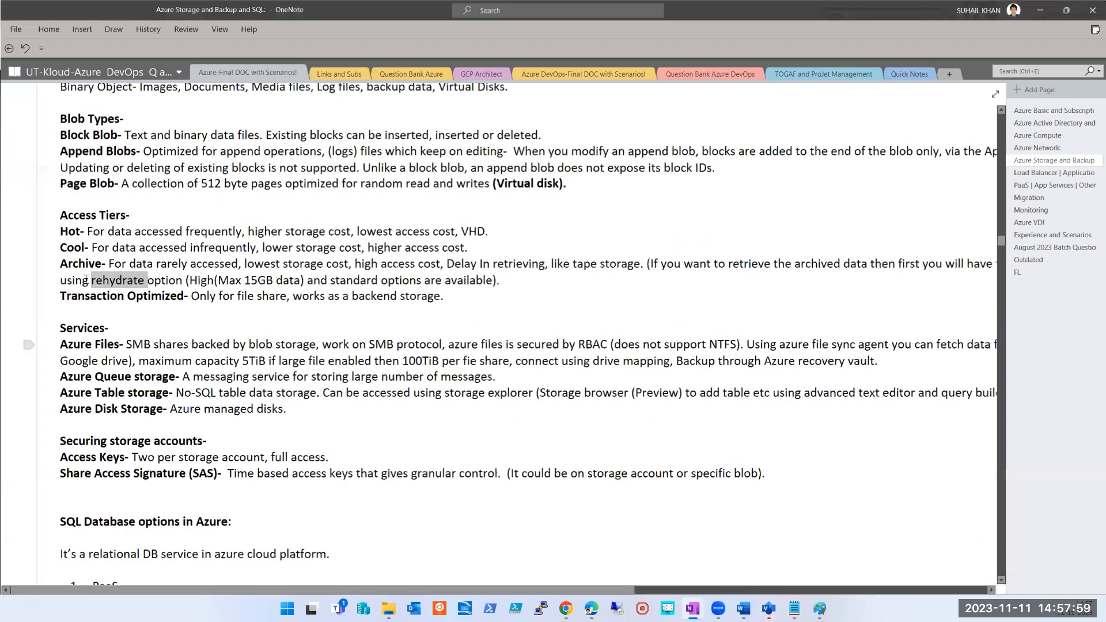
scroll(138, 363, up, 2)
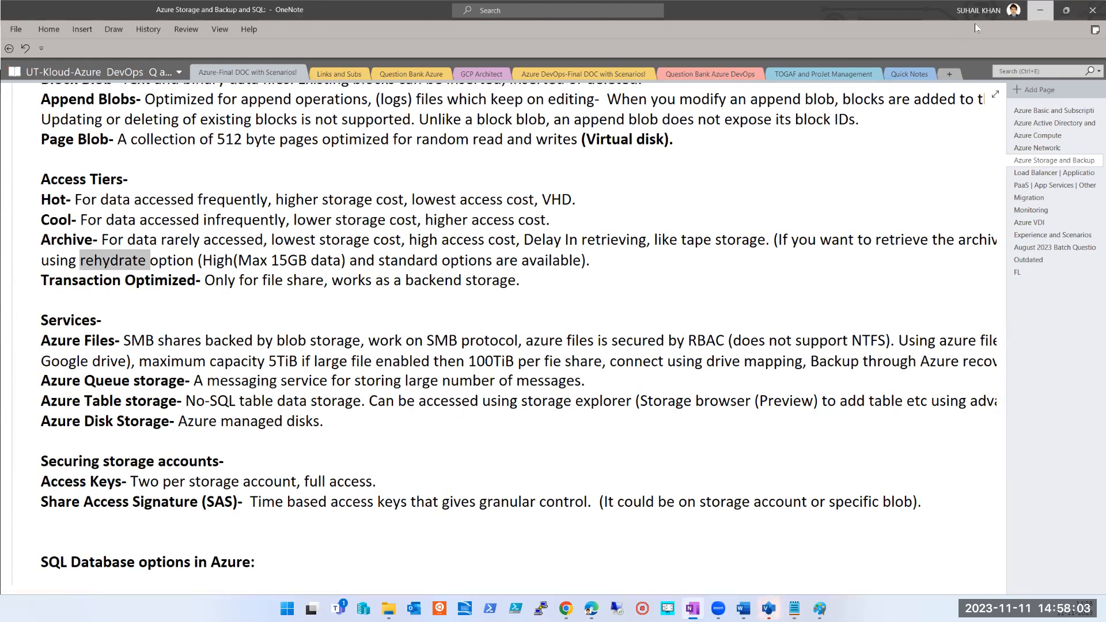
click(1066, 11)
click(37, 367)
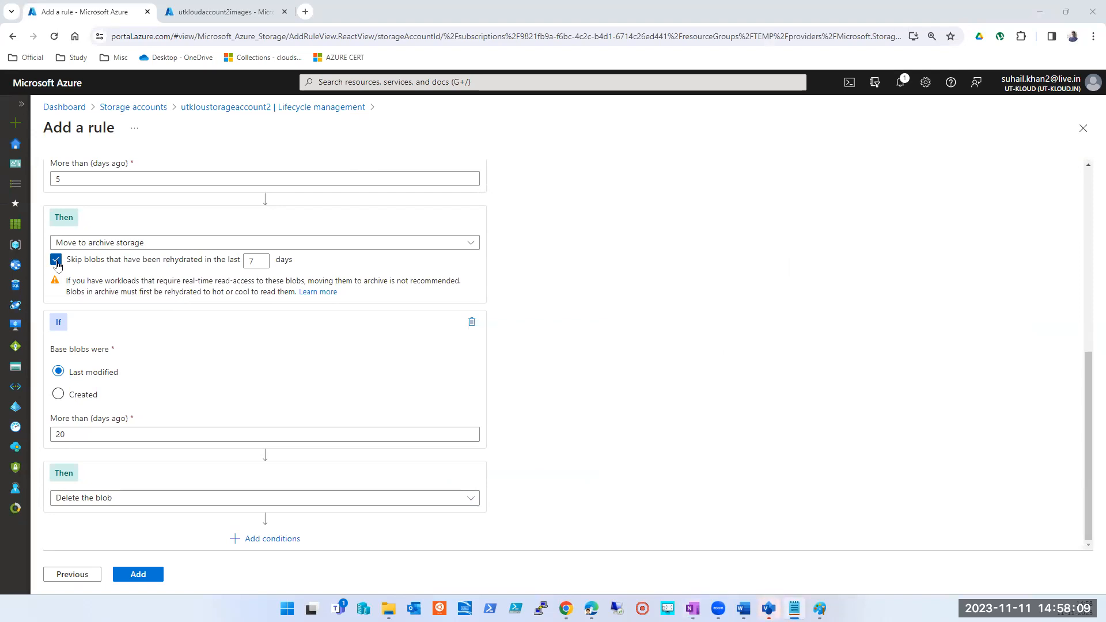
- Review the archive action's rehydration skip period and all conditions, and try Created and Last modified as the first condition's basis
double_click(263, 263)
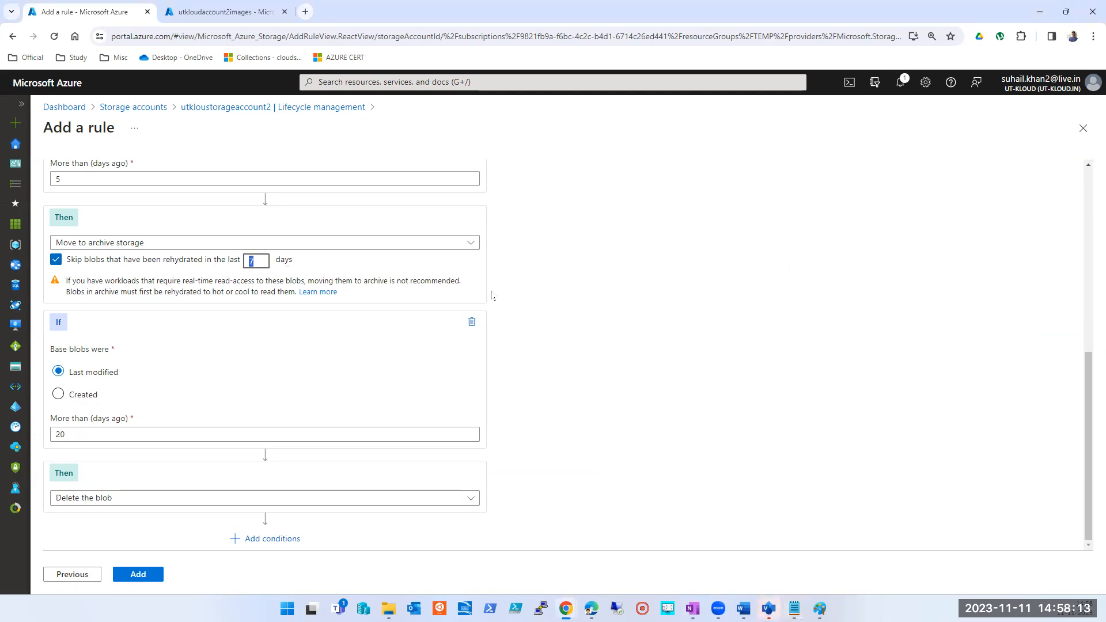
scroll(306, 297, up, 7)
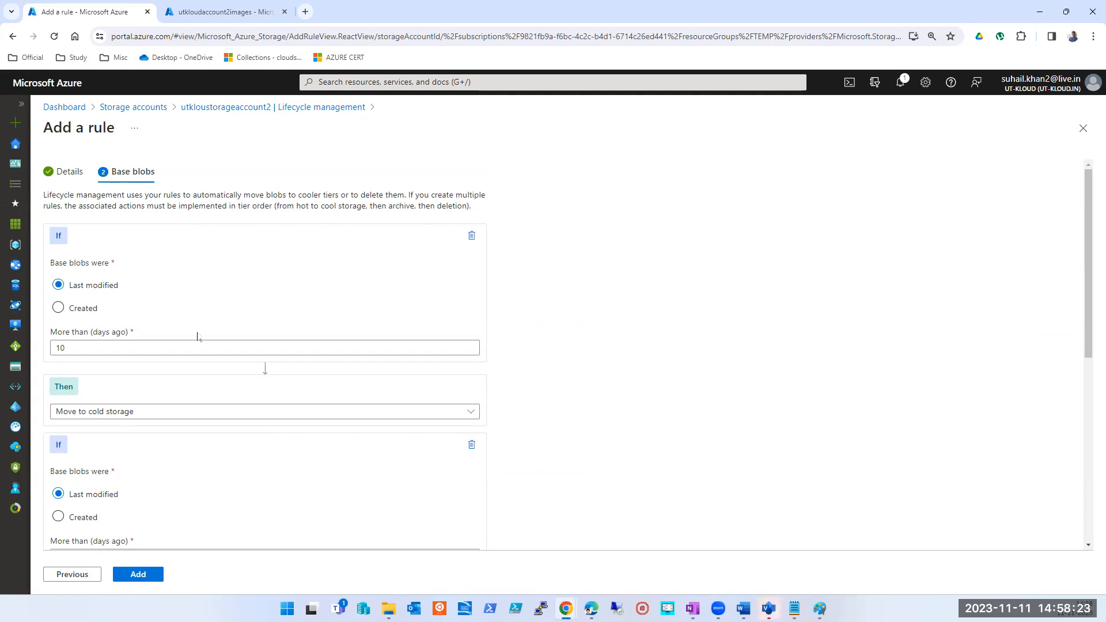
scroll(205, 369, down, 6)
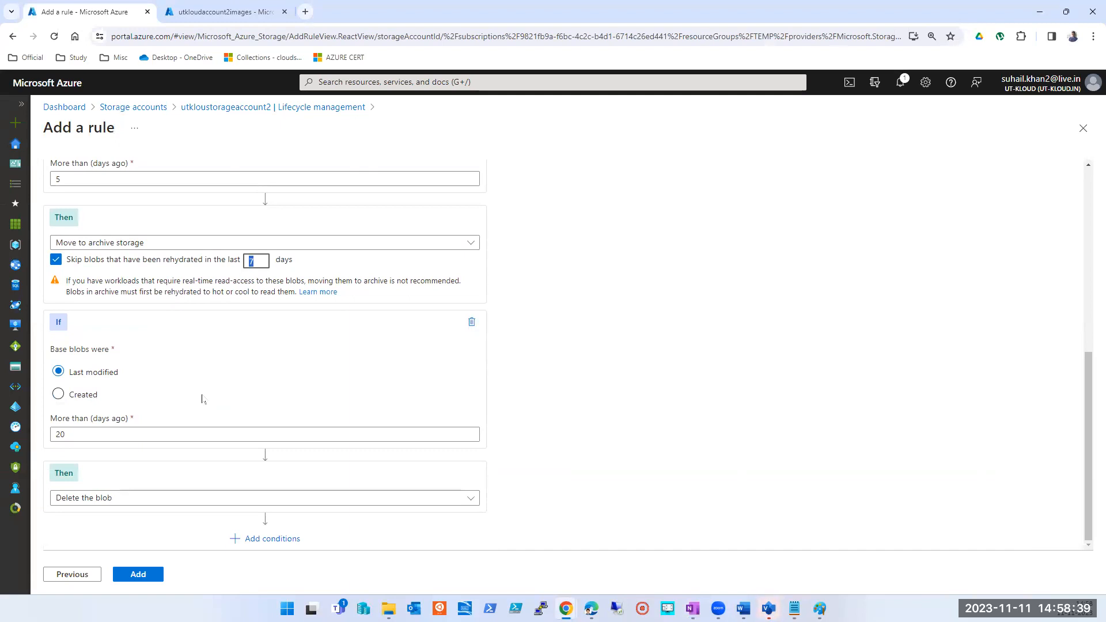
scroll(202, 399, up, 10)
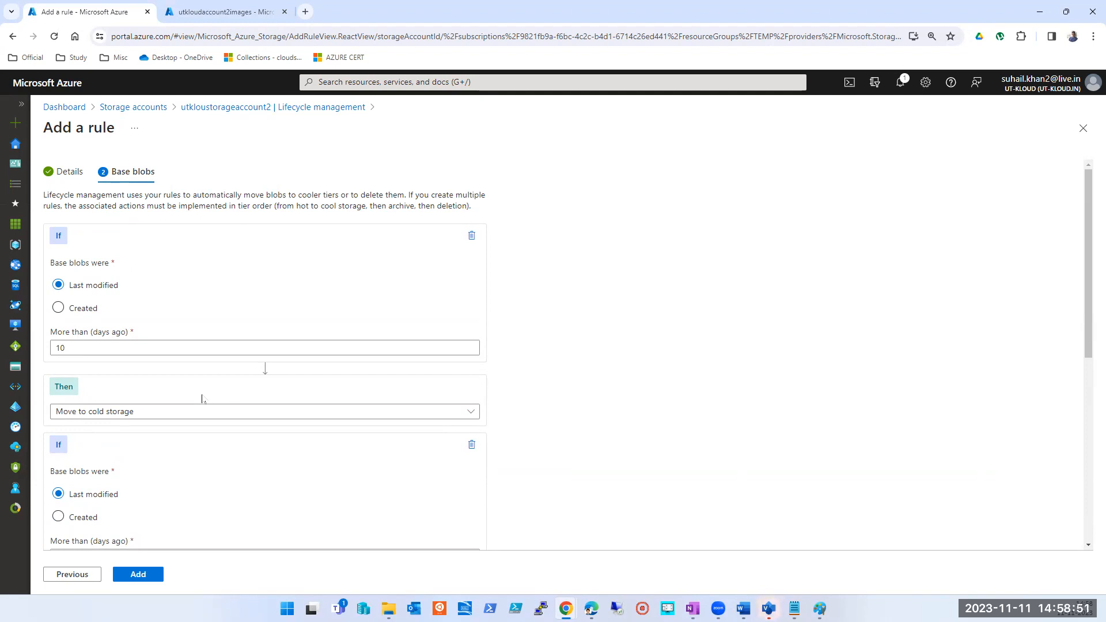
double_click(60, 347)
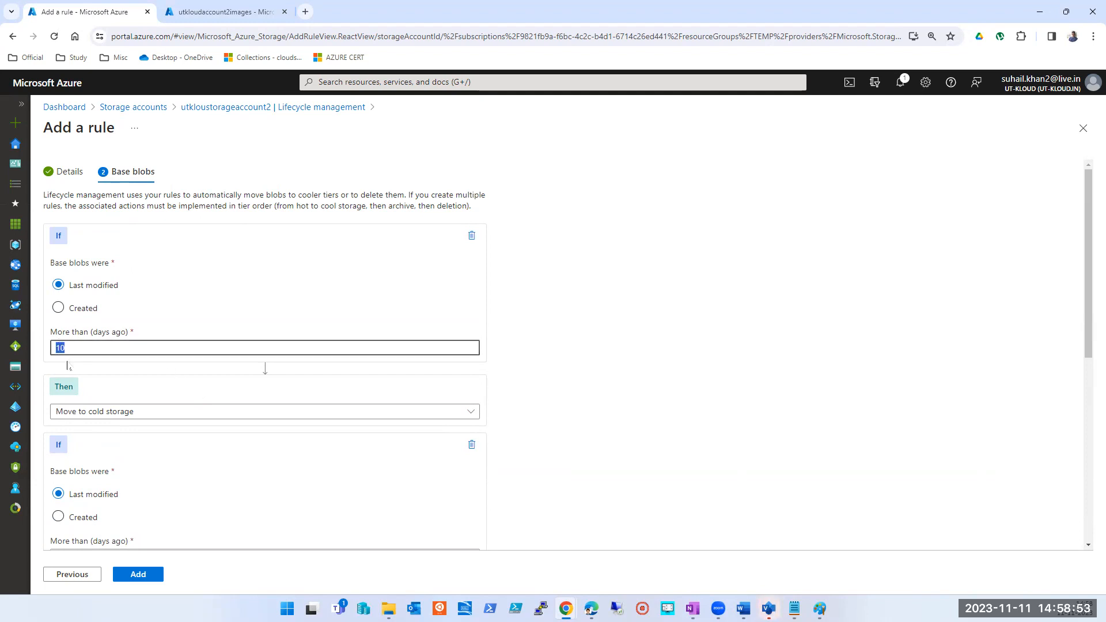
click(79, 311)
click(91, 286)
click(91, 346)
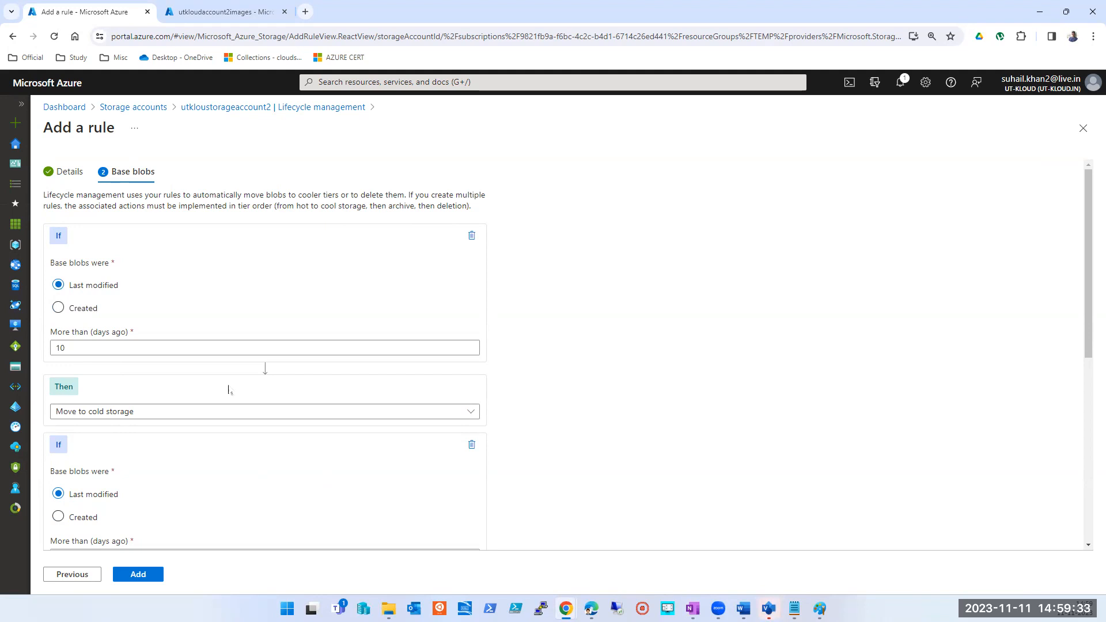
- Set the first condition's age limit to 35 days, trying Created as its basis and returning it to Last modified
click(83, 312)
click(87, 346)
double_click(87, 346)
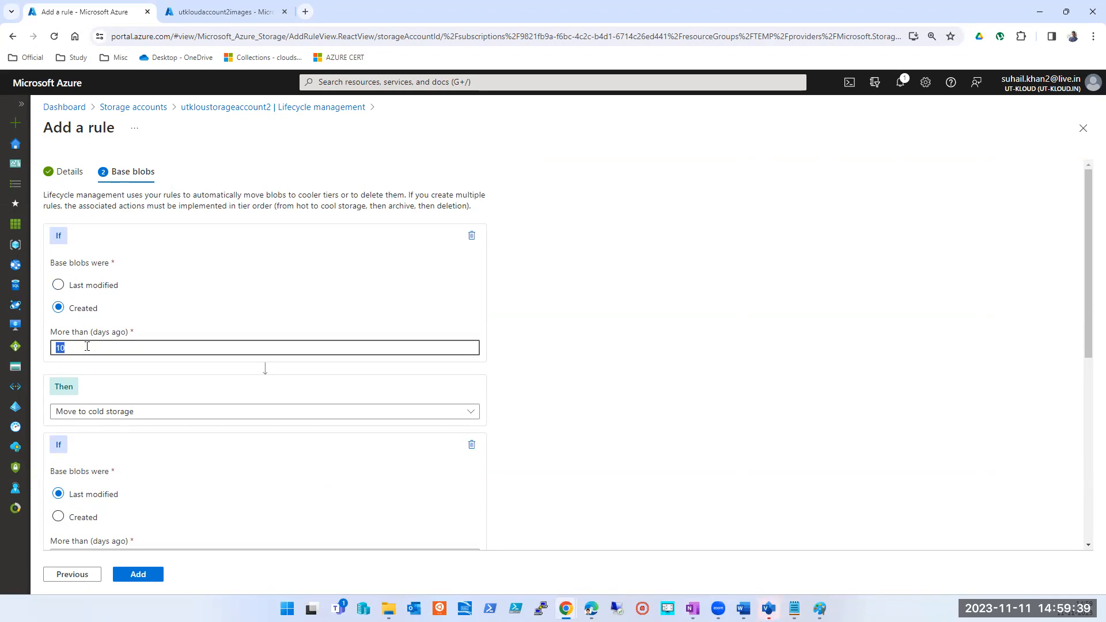
text(35)
click(93, 285)
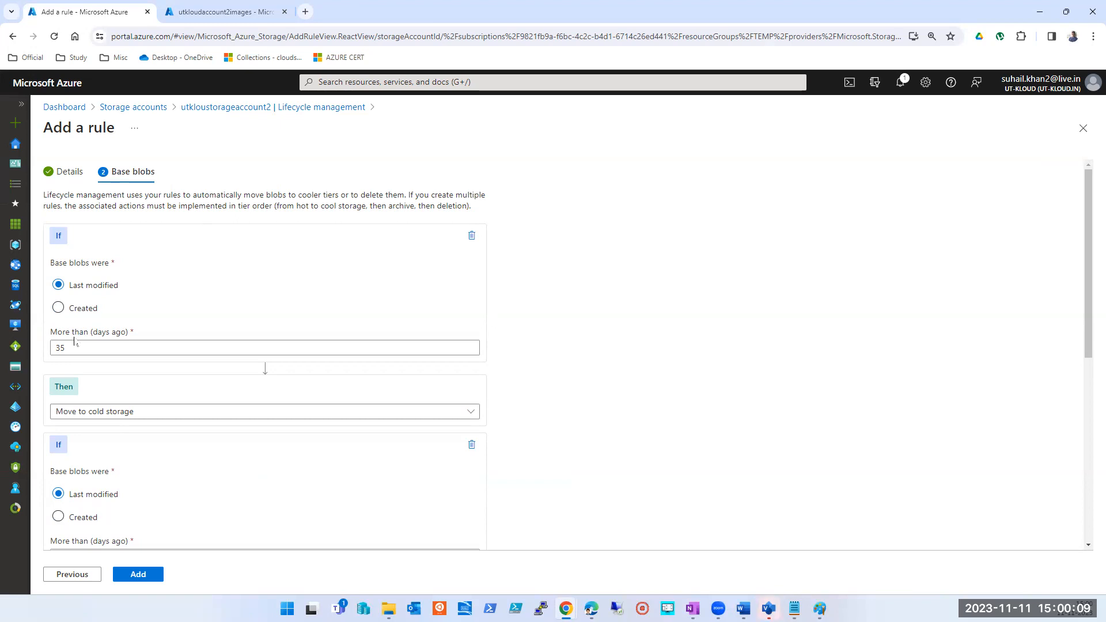
click(90, 345)
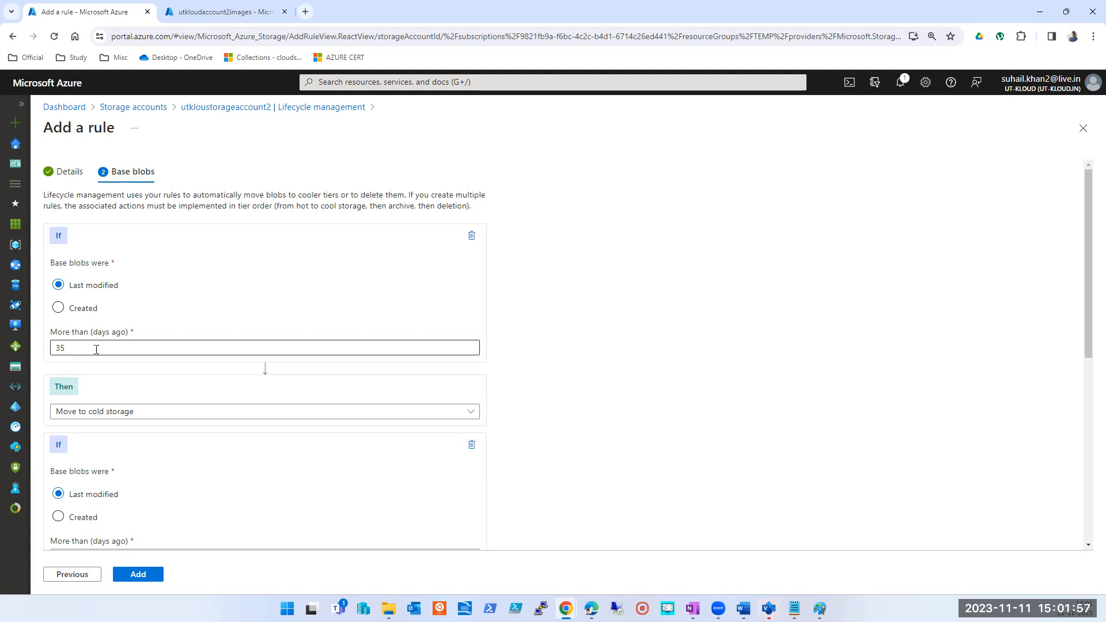
click(68, 306)
click(77, 291)
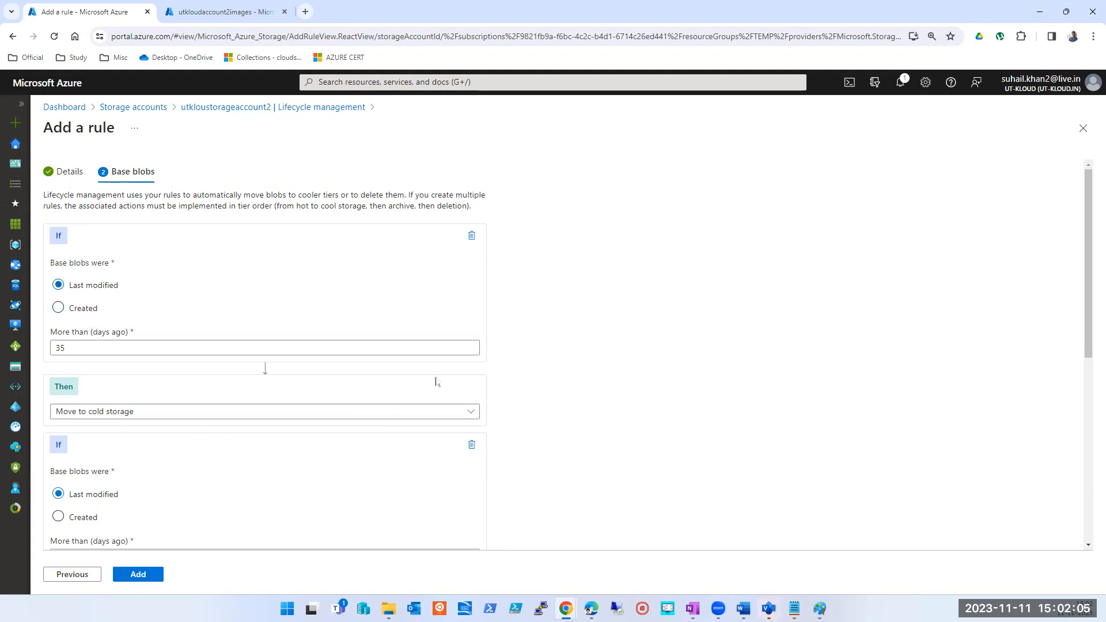
- Discard the unsaved new rule and inspect the details of the DeletePreviousVersions (auto-created) rule
click(1083, 128)
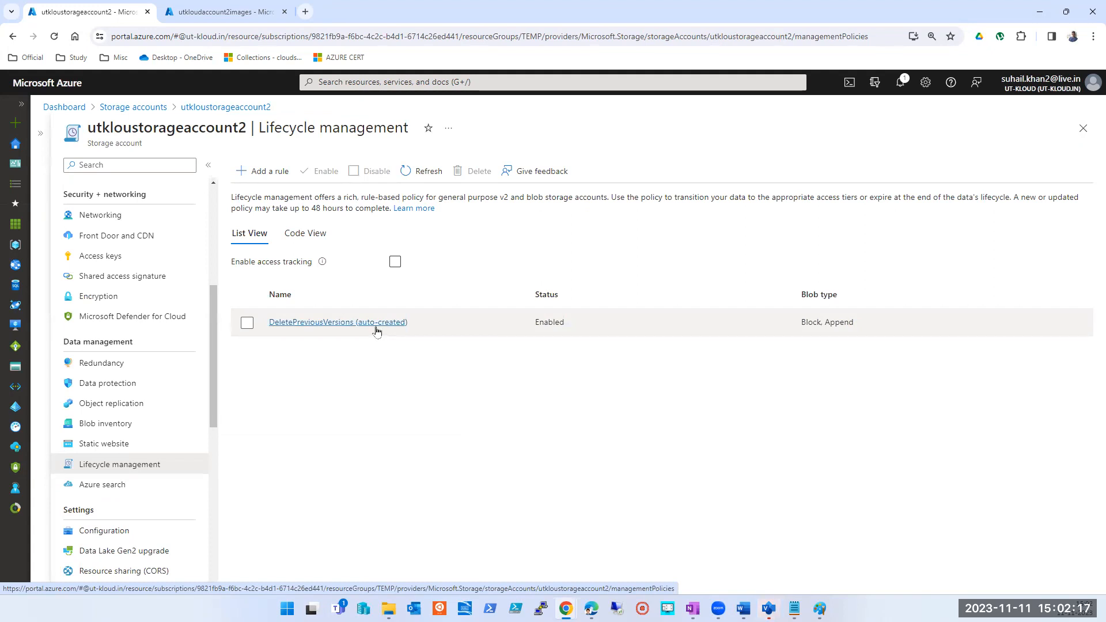
click(344, 324)
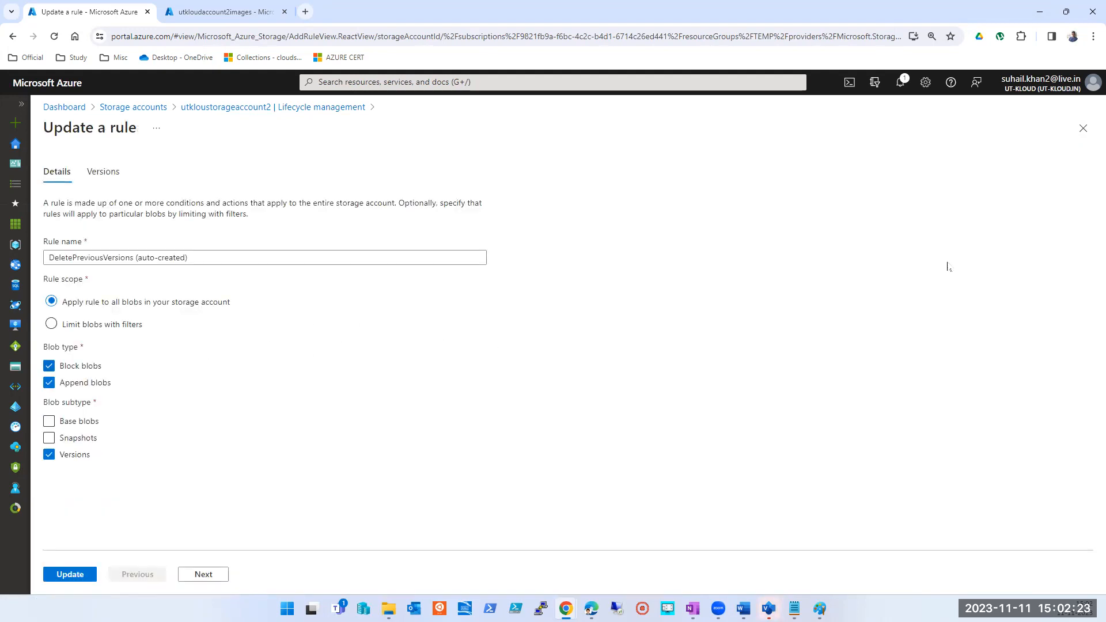
click(1081, 128)
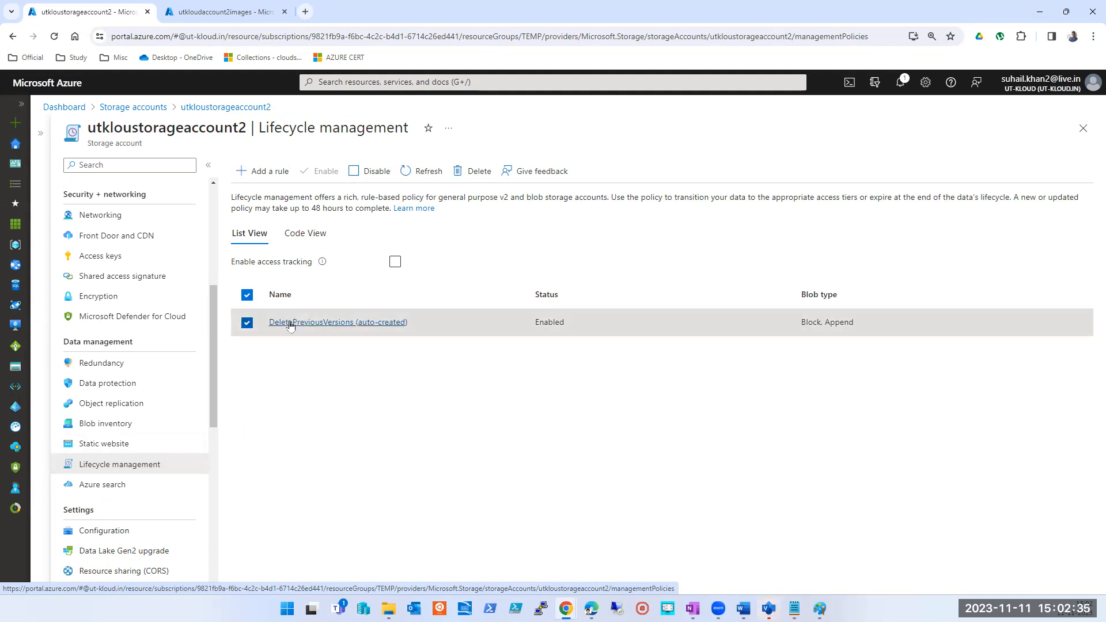
- Disable the DeletePreviousVersions (auto-created) lifecycle rule and delete it from the storage account
click(353, 172)
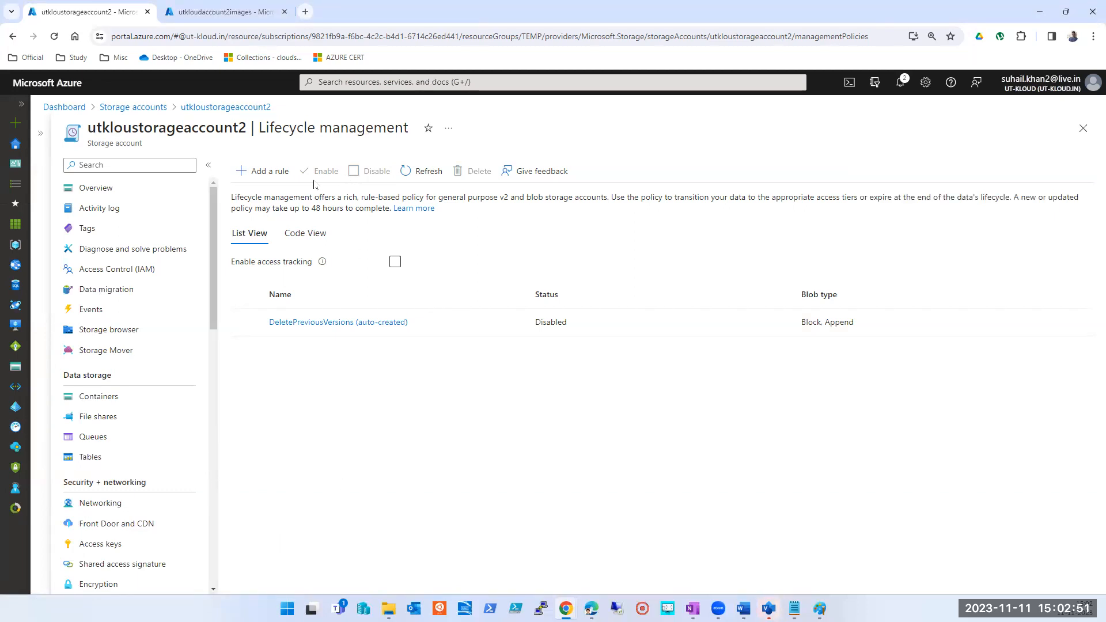
click(247, 323)
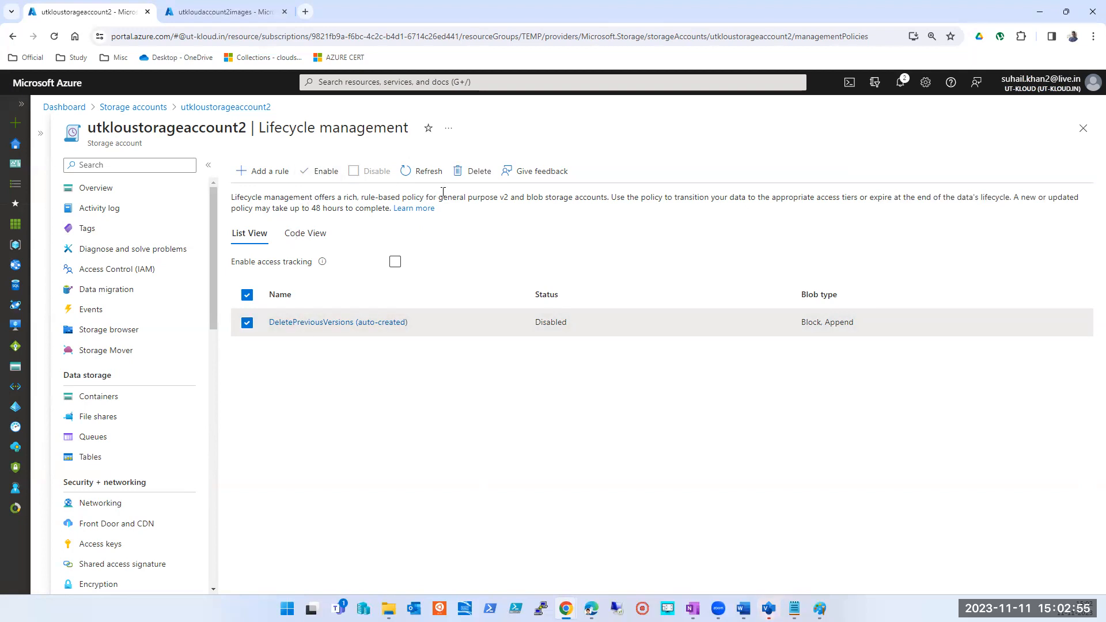
click(480, 177)
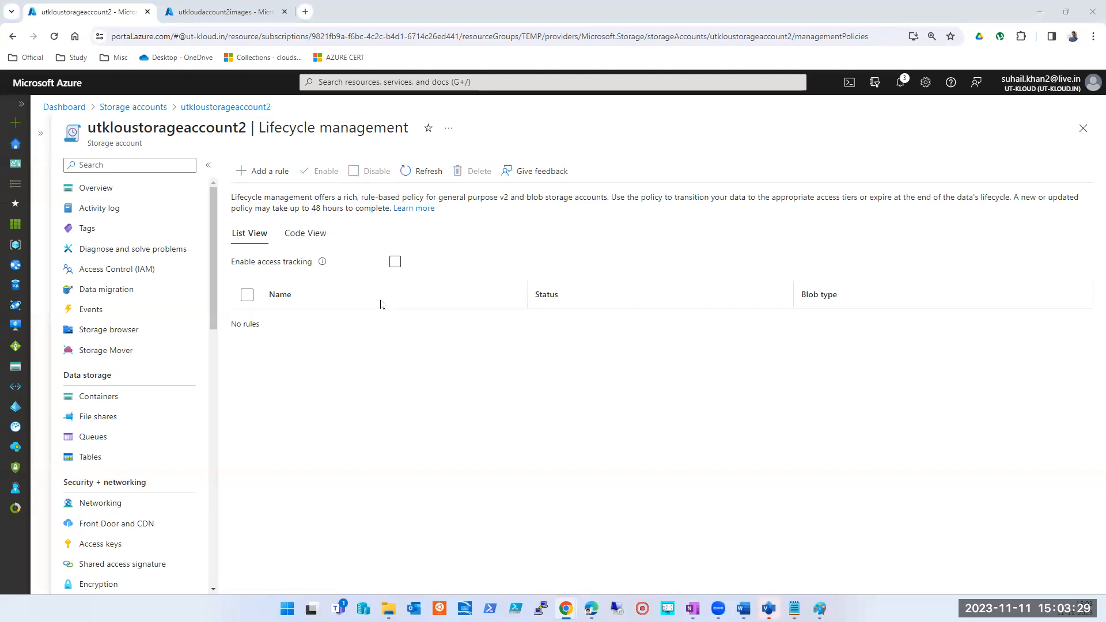
- Leave the lifecycle management page and open the list of all storage accounts
click(1083, 128)
click(404, 81)
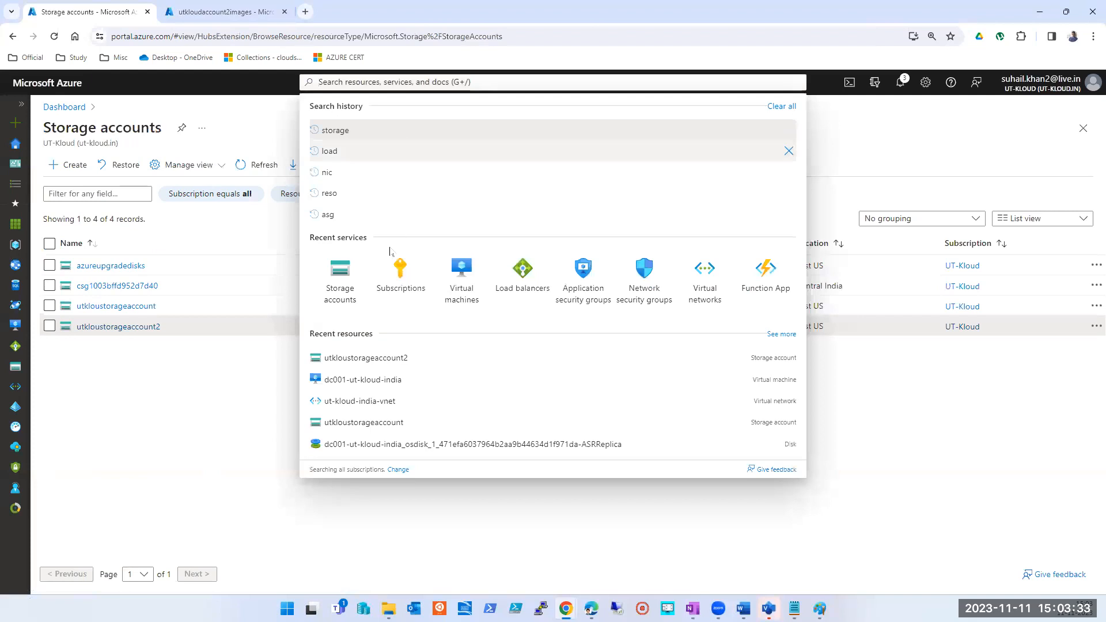
click(339, 282)
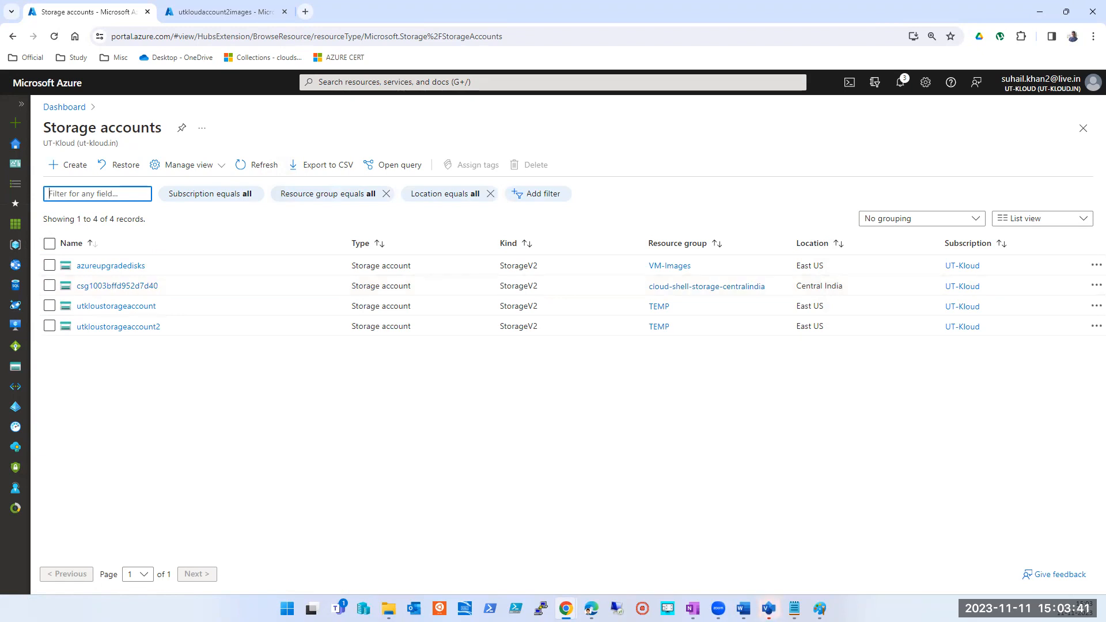
key(alt+Tab)
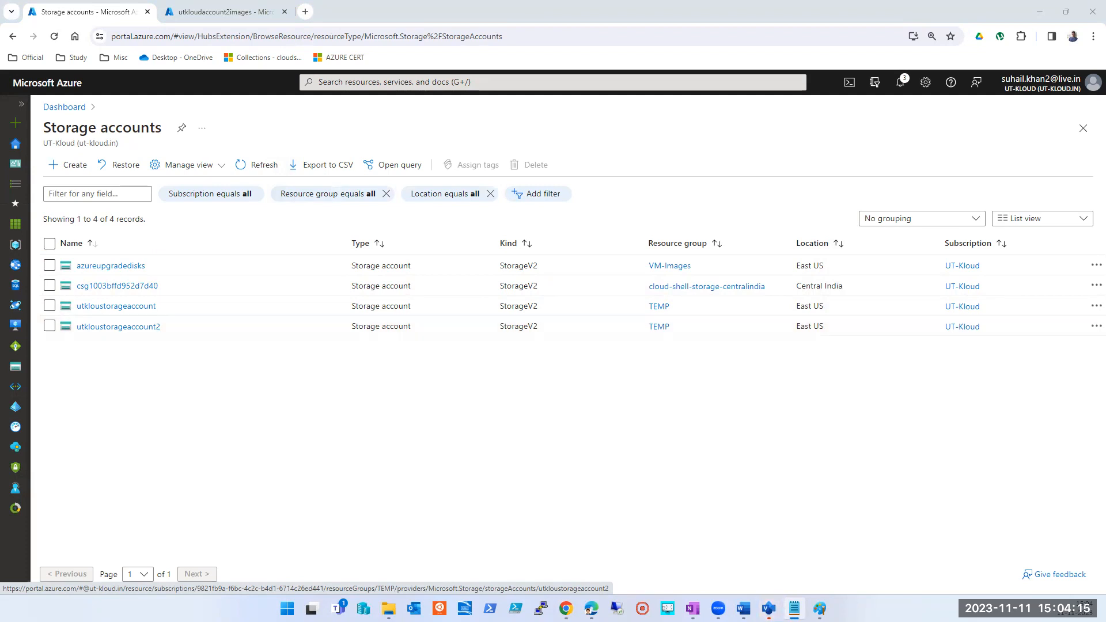
- Check the storage account diagram in Paint, return to the Azure portal and start a new storage account in the TEMP resource group
click(819, 609)
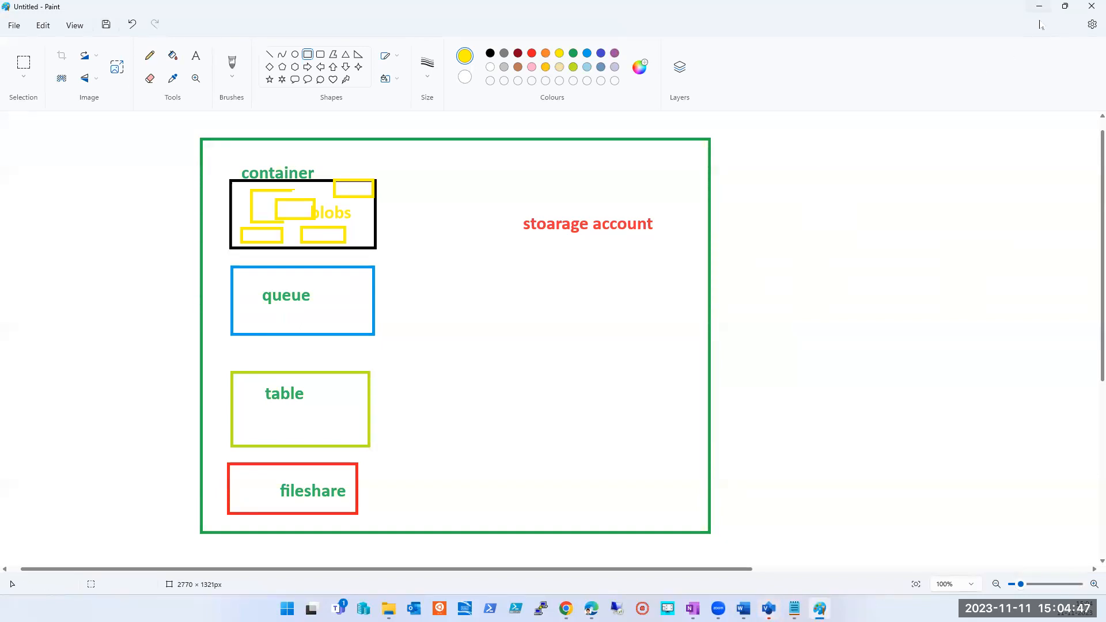
click(1039, 7)
click(77, 170)
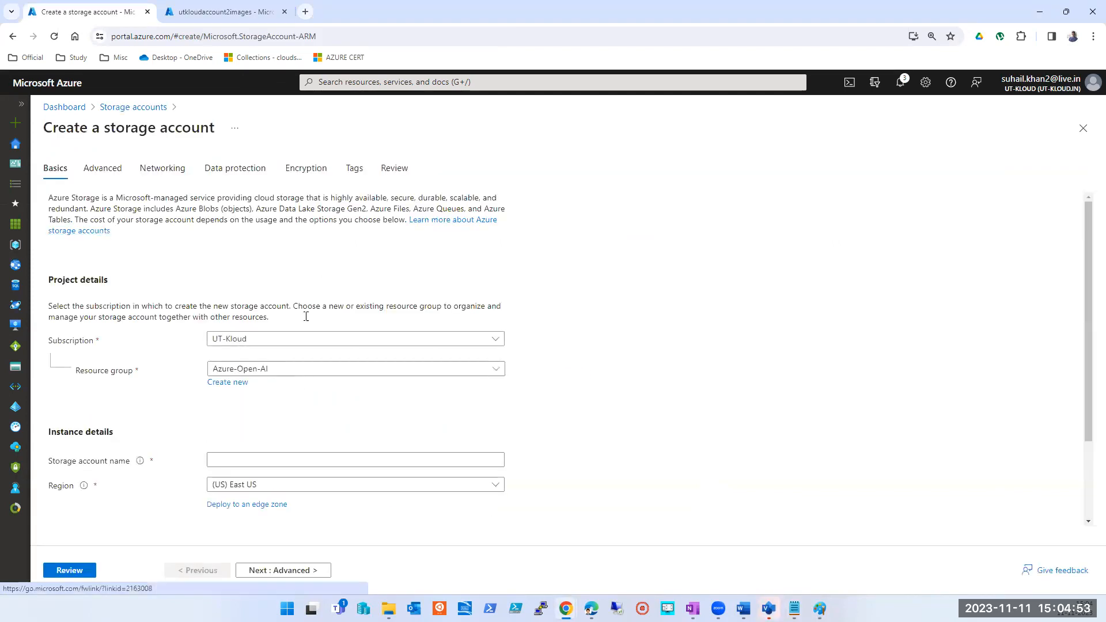
click(385, 368)
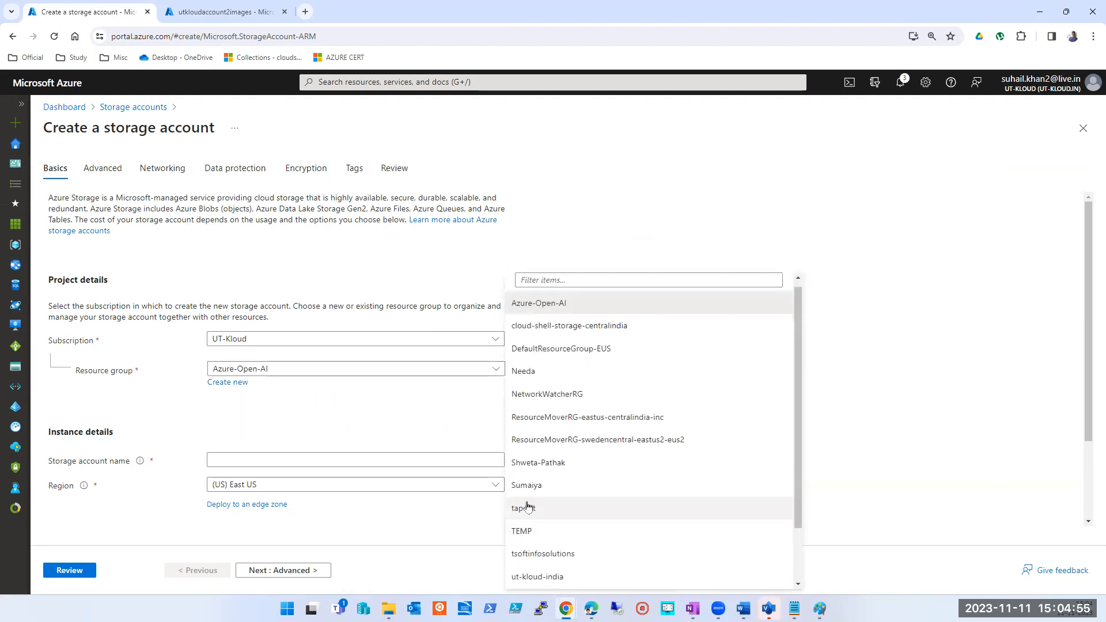
click(527, 530)
- Name the new storage account utkloudstorage5
click(263, 461)
text(lifecycle mgmt of data)
key(ctrl+a)
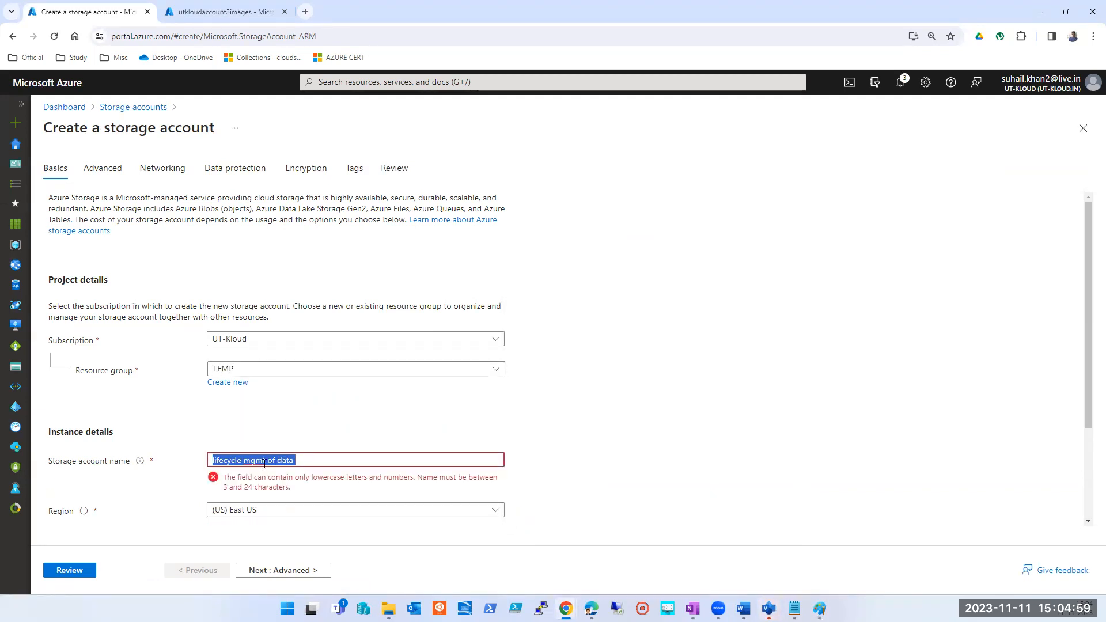
text(utklo)
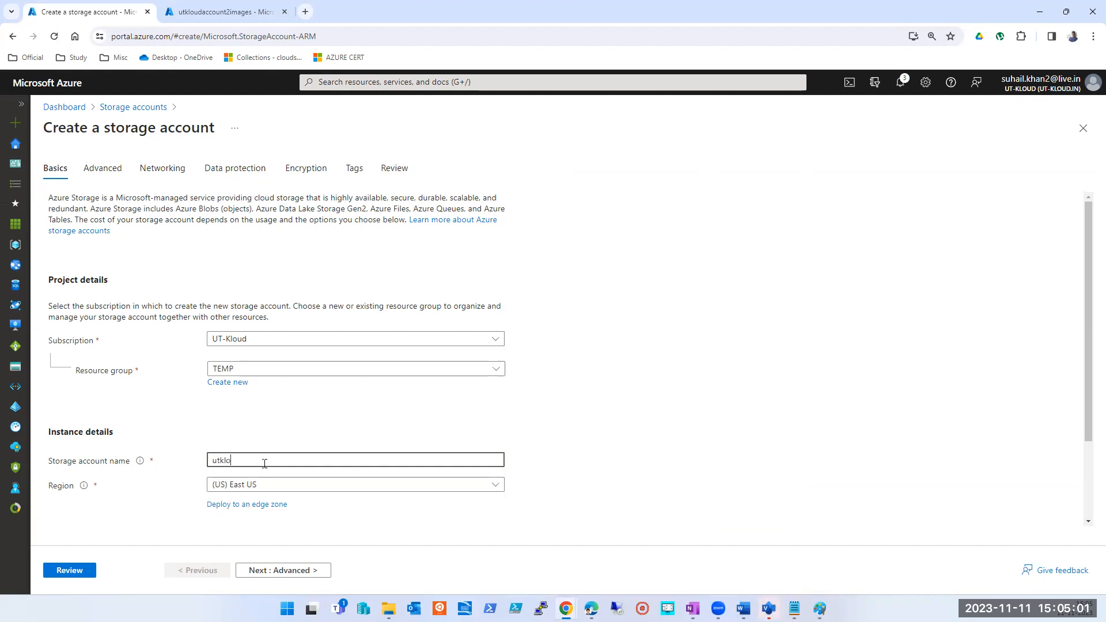
text(udstorage5)
double_click(264, 464)
click(739, 441)
- Set the new account's redundancy to Locally-redundant storage (LRS)
scroll(724, 441, down, 2)
click(212, 496)
click(262, 476)
click(288, 321)
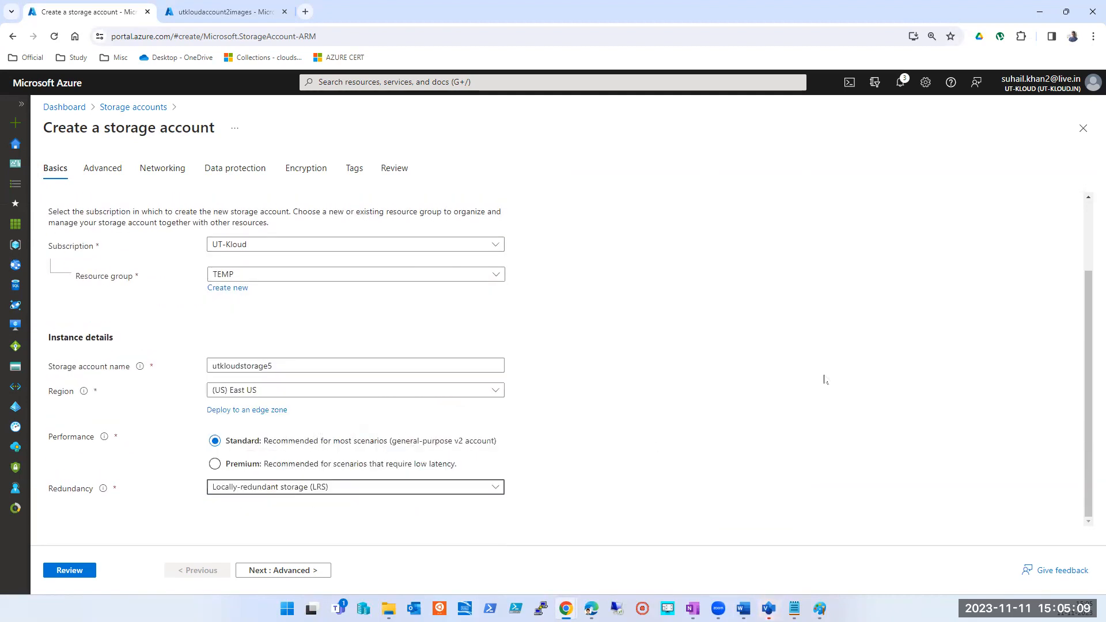
- In the Advanced settings, keep secure transfer required for REST API operations and allow enabling anonymous access on individual containers
click(284, 570)
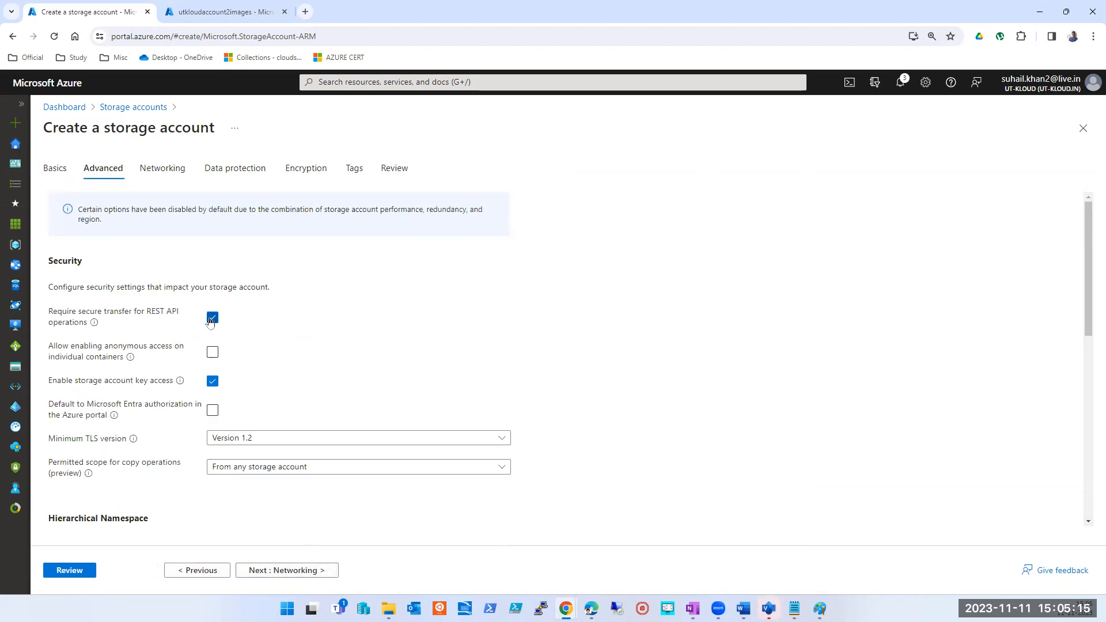
click(213, 323)
click(213, 318)
mouse_move(125, 365)
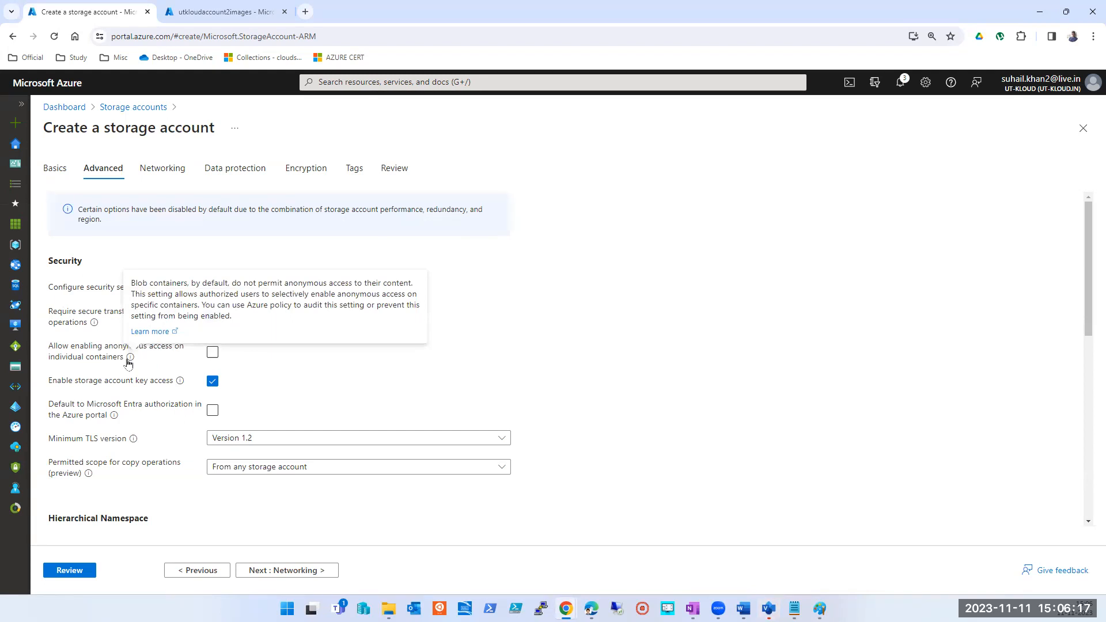
click(212, 352)
click(210, 353)
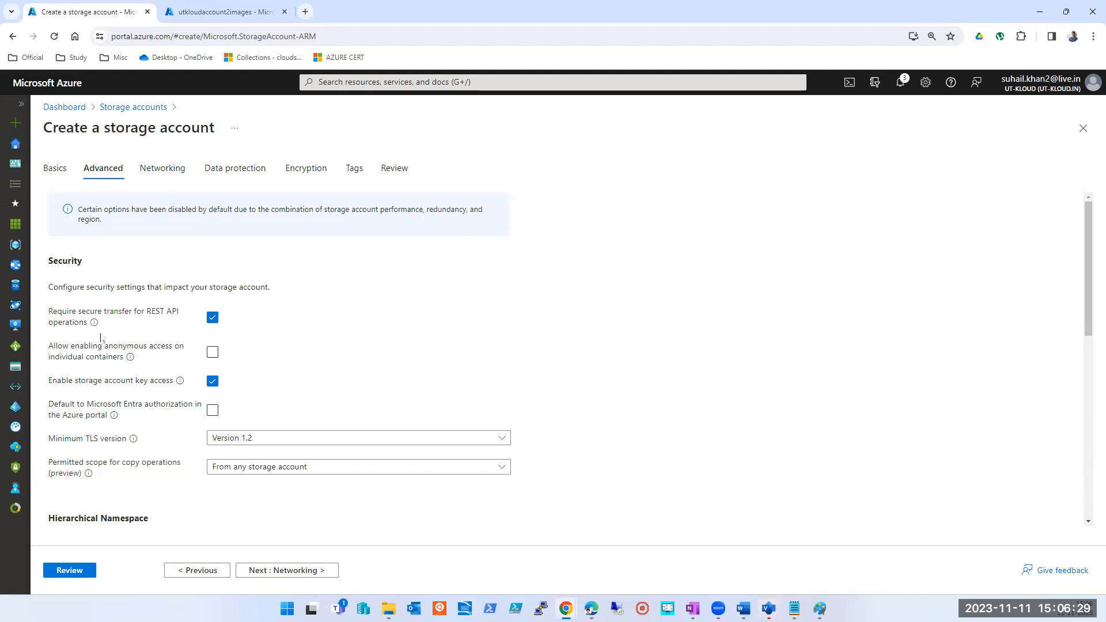
click(209, 358)
- Review the remaining Advanced options, and try enabling large file shares under Azure Files before clearing that option again
scroll(212, 381, down, 4)
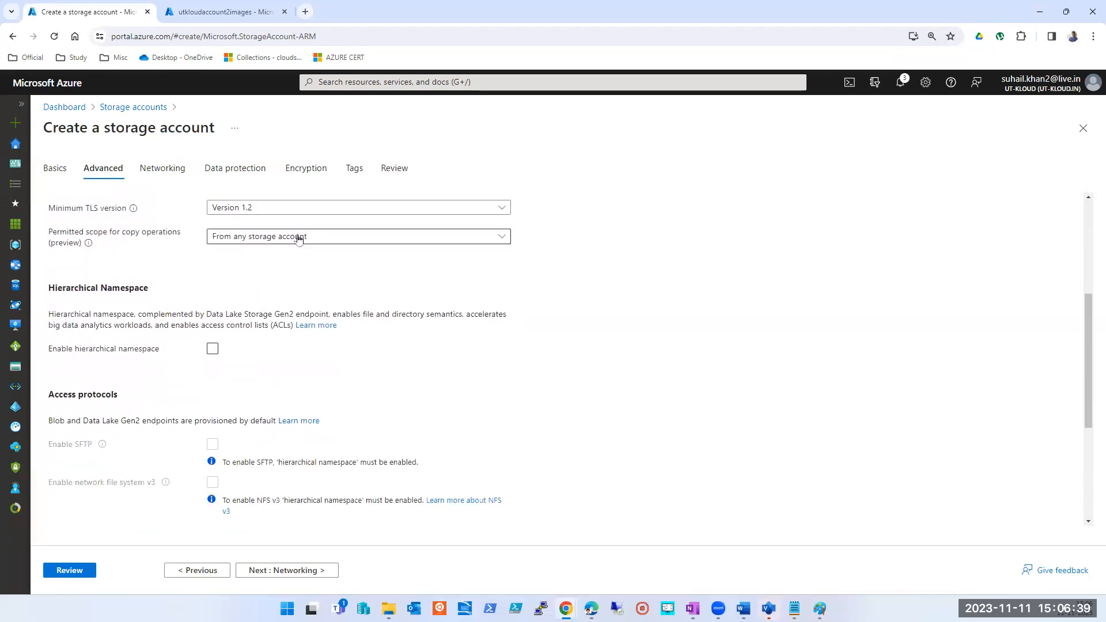
scroll(291, 237, down, 1)
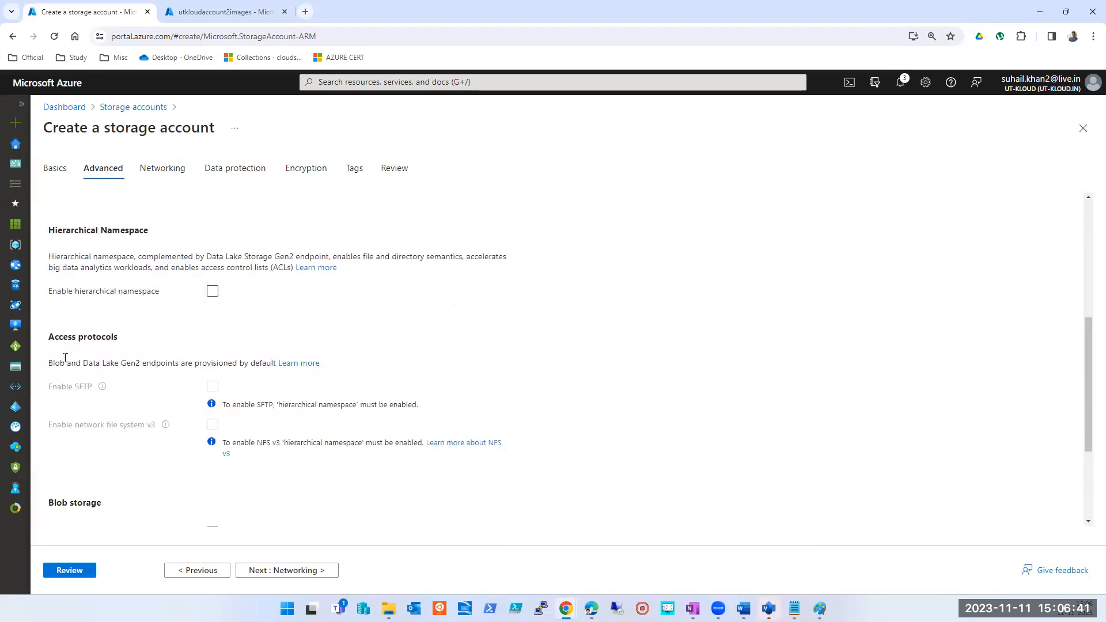
scroll(272, 423, down, 1)
scroll(271, 422, down, 1)
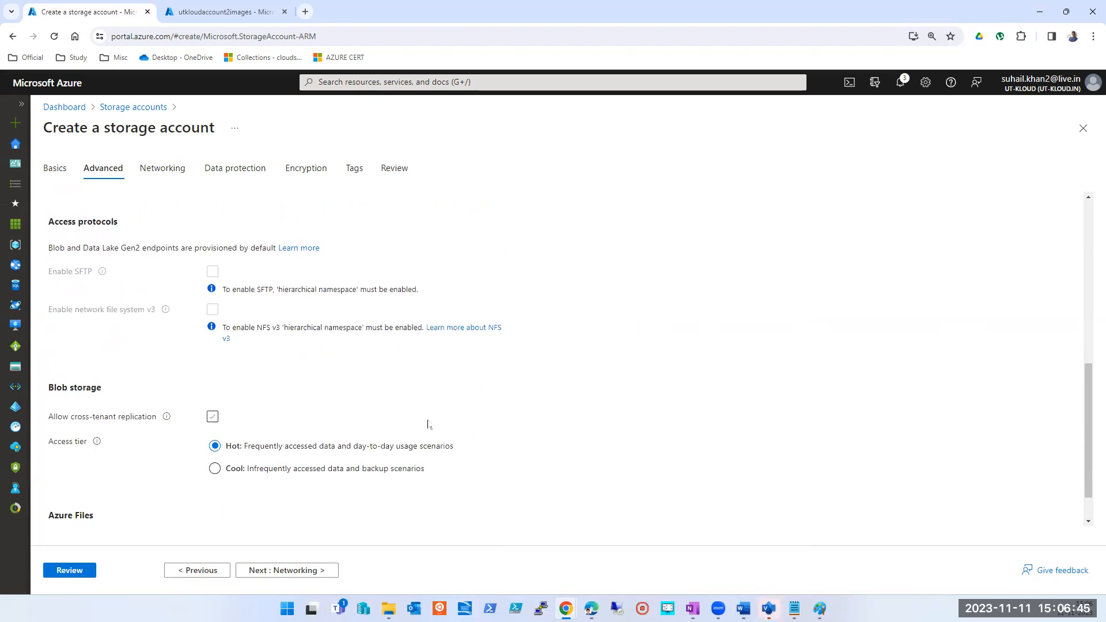
scroll(85, 433, down, 1)
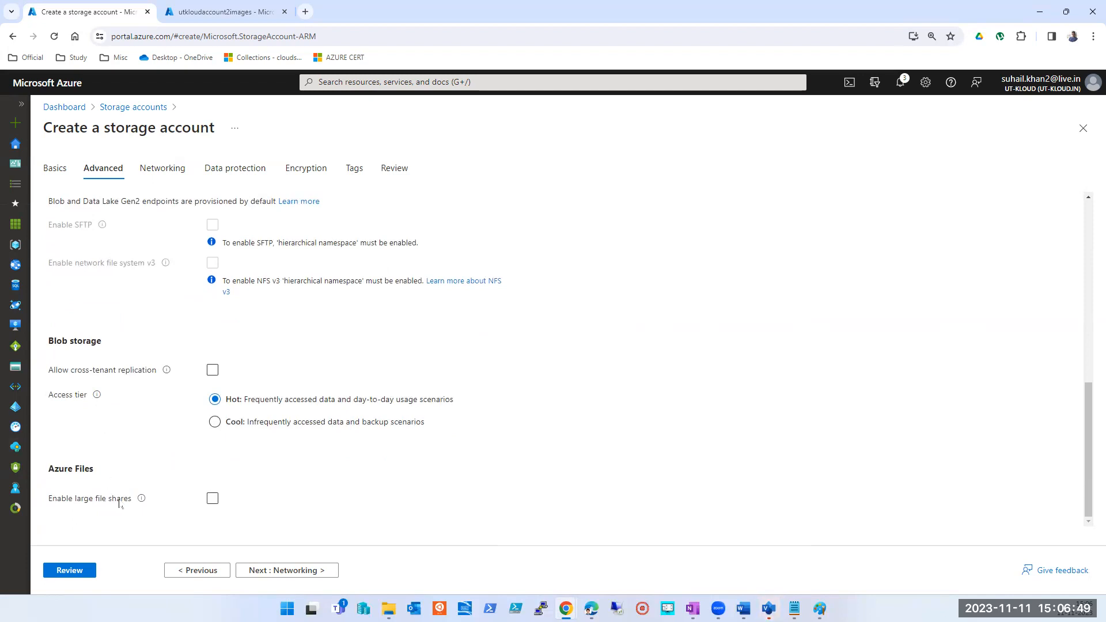
mouse_move(141, 500)
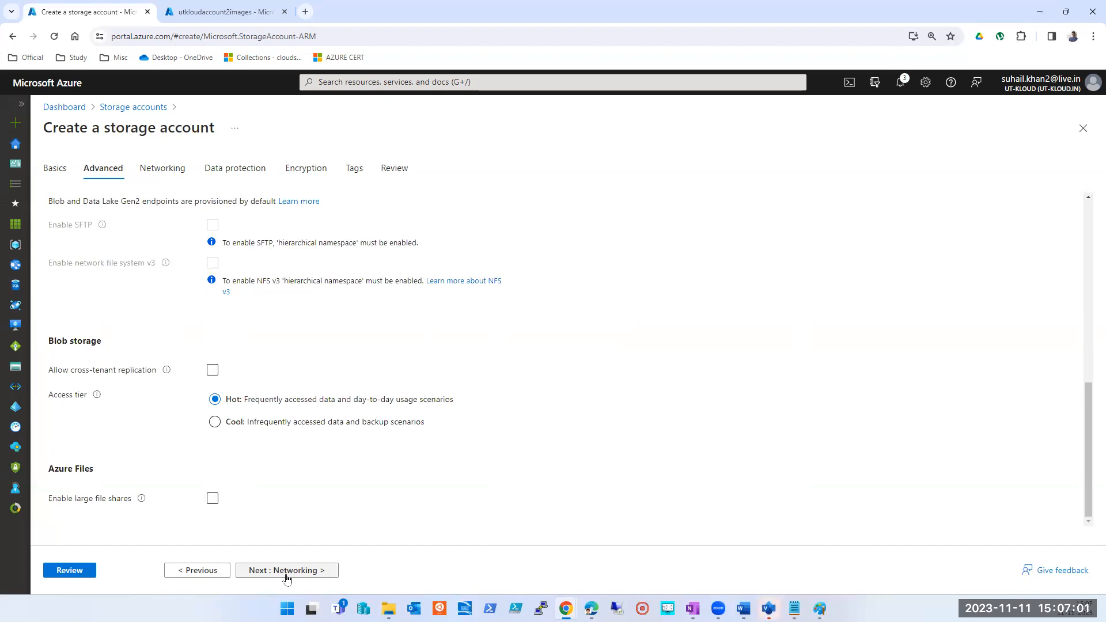
click(213, 499)
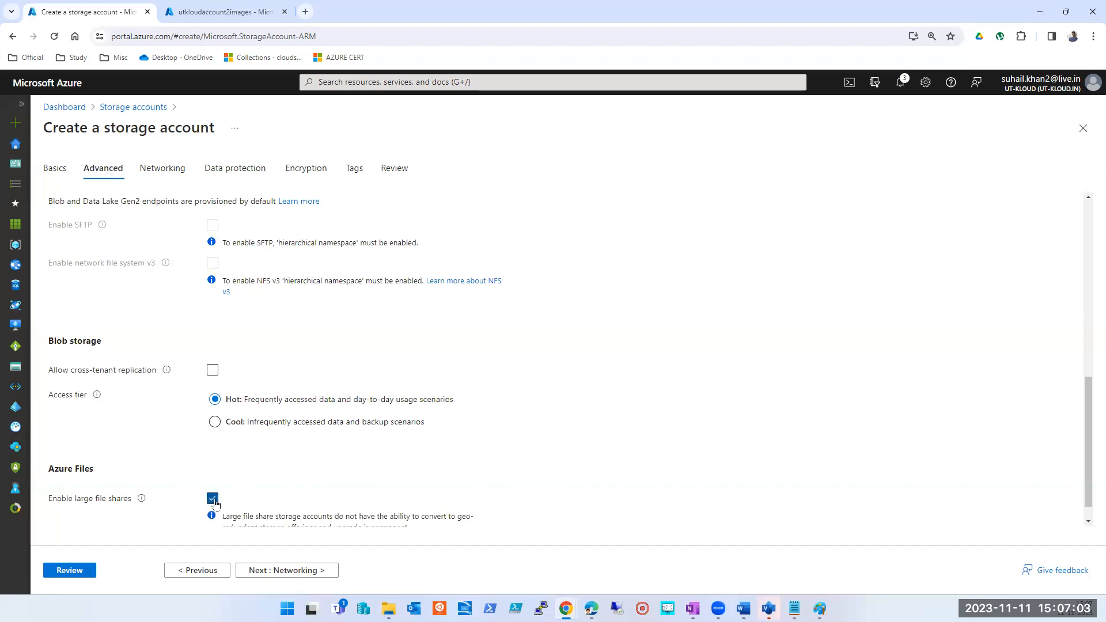
scroll(326, 500, down, 1)
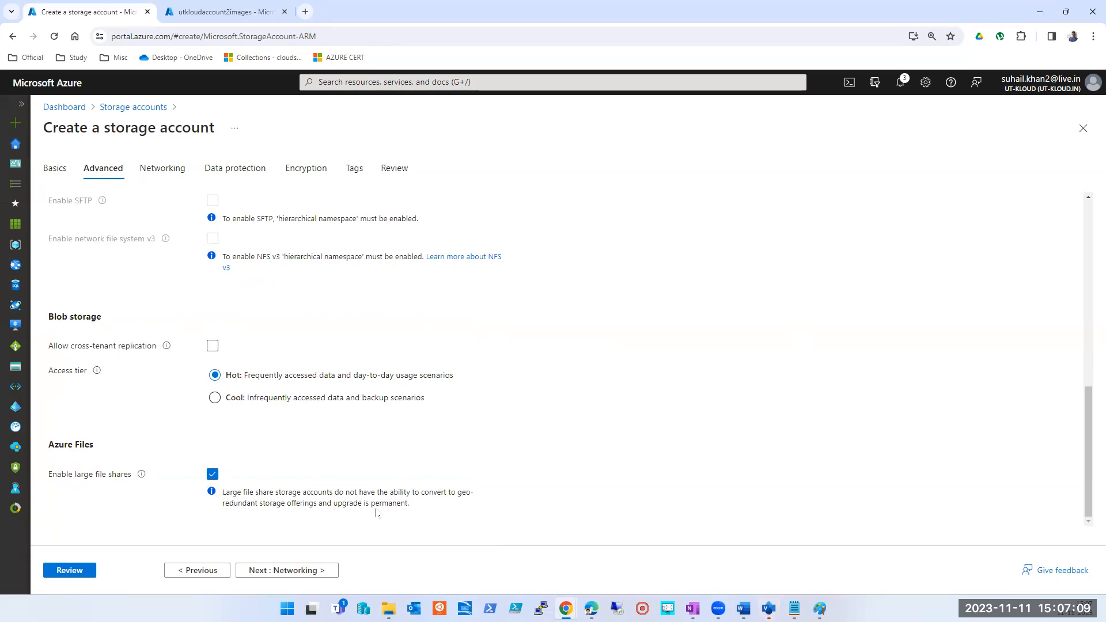
click(211, 475)
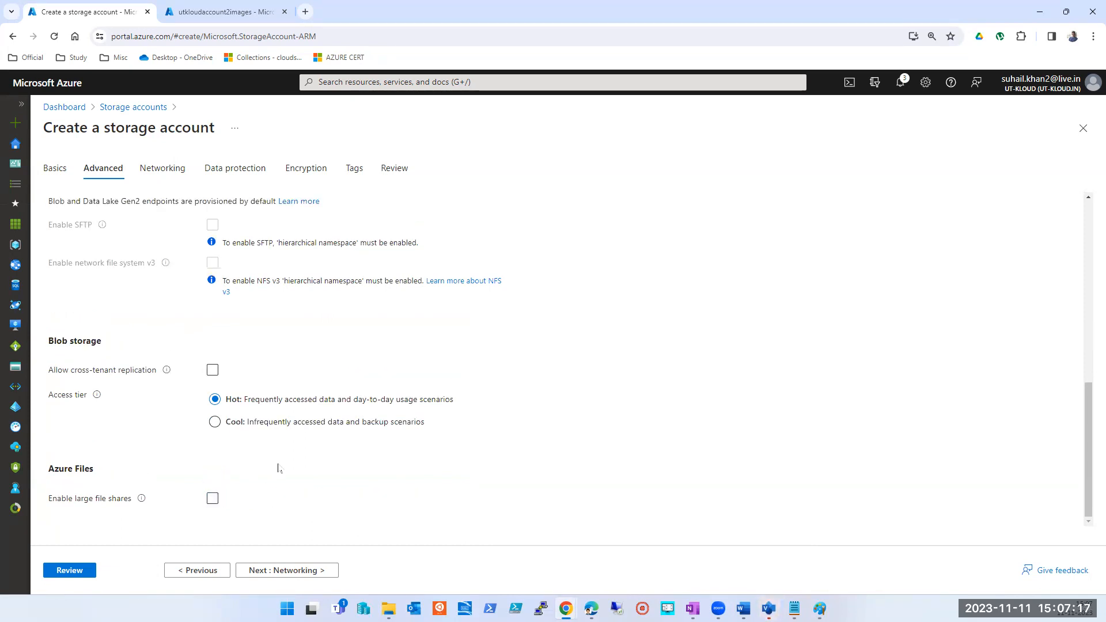
- Try Geo-redundant storage (GRS) as the account's redundancy and check the large file shares option in the Advanced settings
click(209, 569)
scroll(273, 495, down, 2)
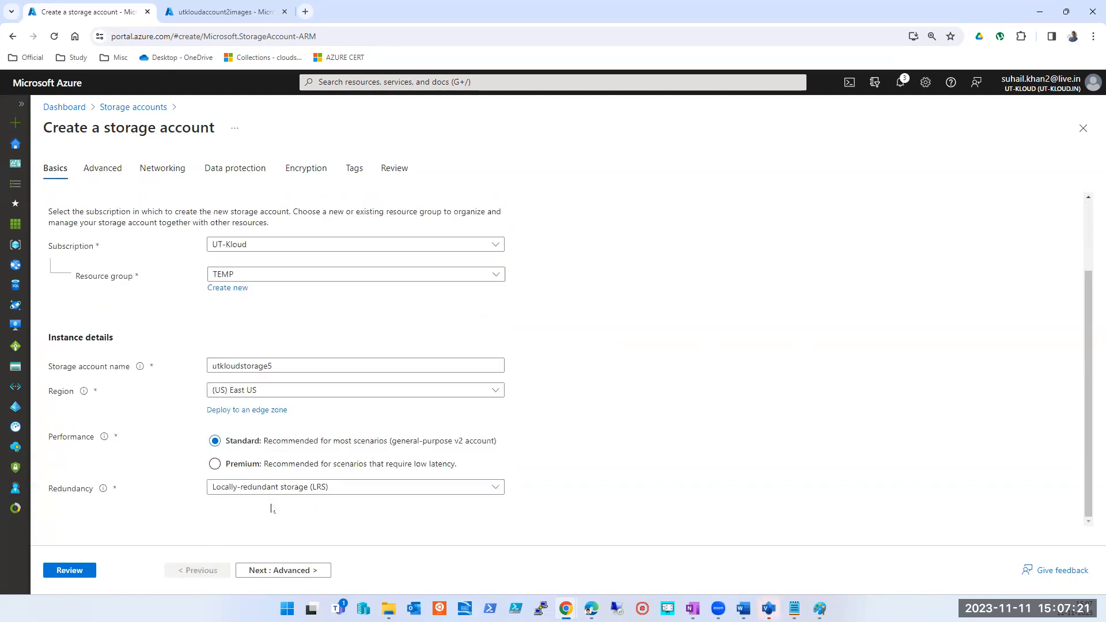
click(271, 571)
scroll(254, 525, down, 6)
click(192, 570)
scroll(271, 511, down, 2)
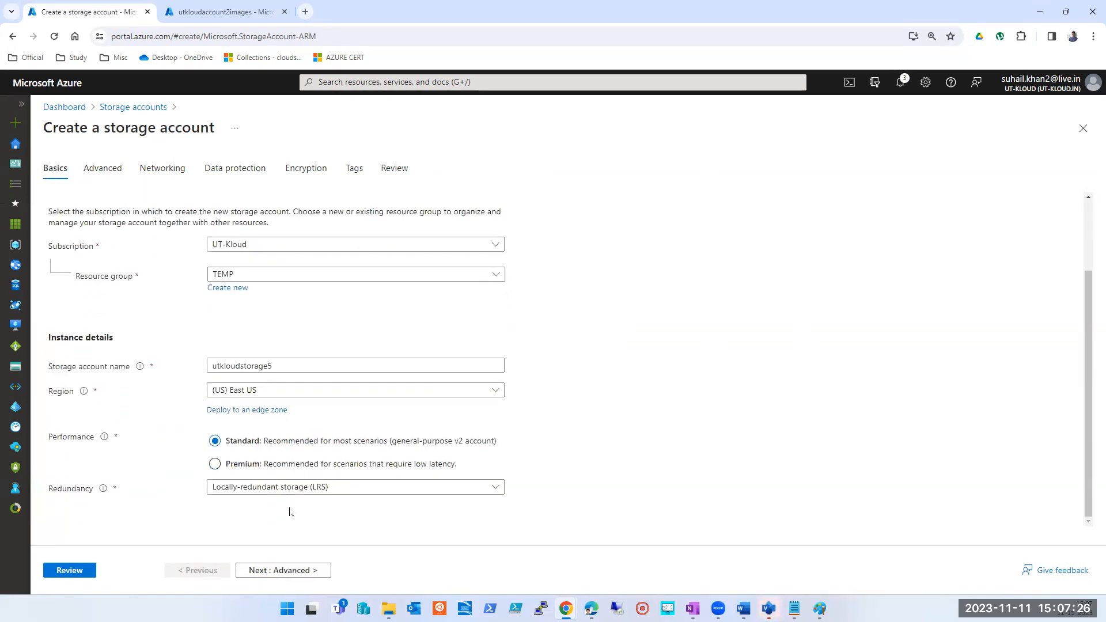
click(305, 487)
click(310, 365)
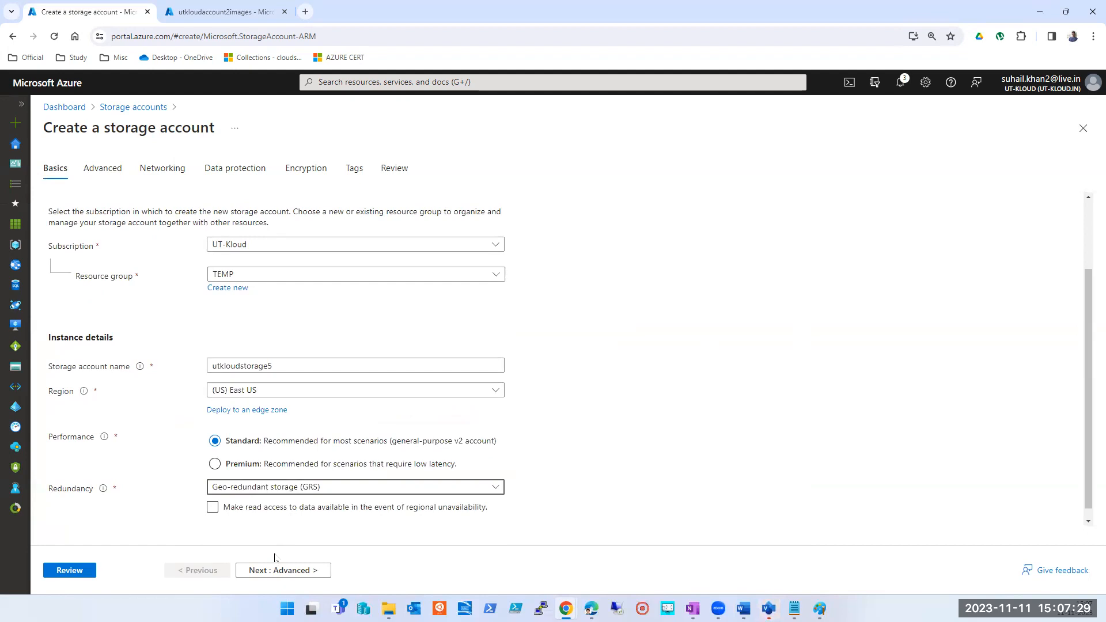
click(277, 570)
scroll(291, 506, down, 5)
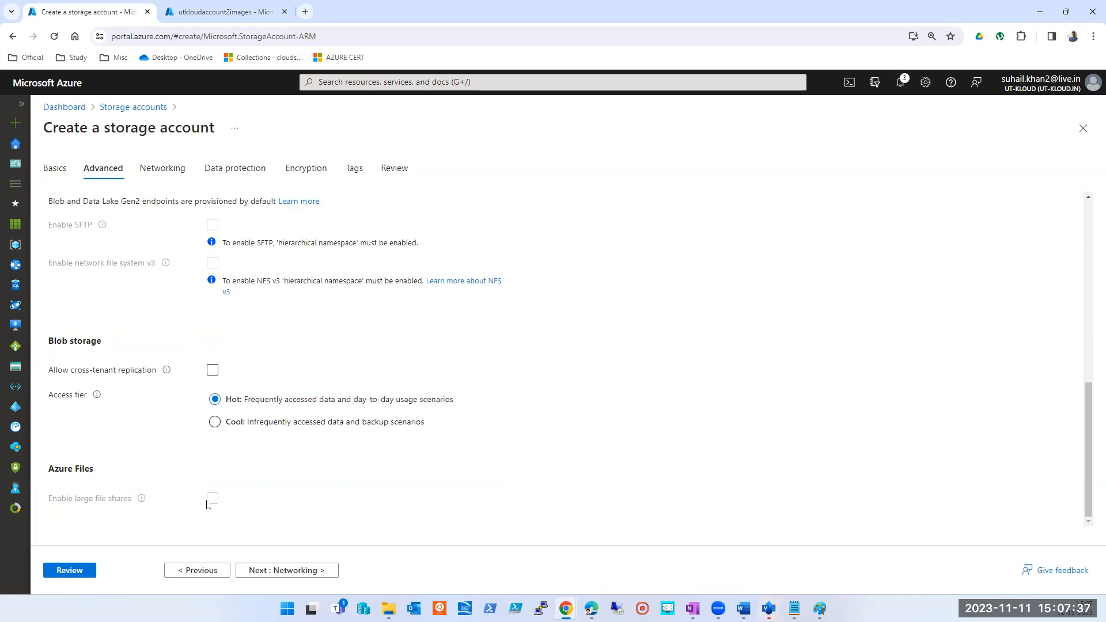
- Return the redundancy to Locally-redundant storage (LRS) and recheck the large file shares option in the Advanced settings
click(208, 570)
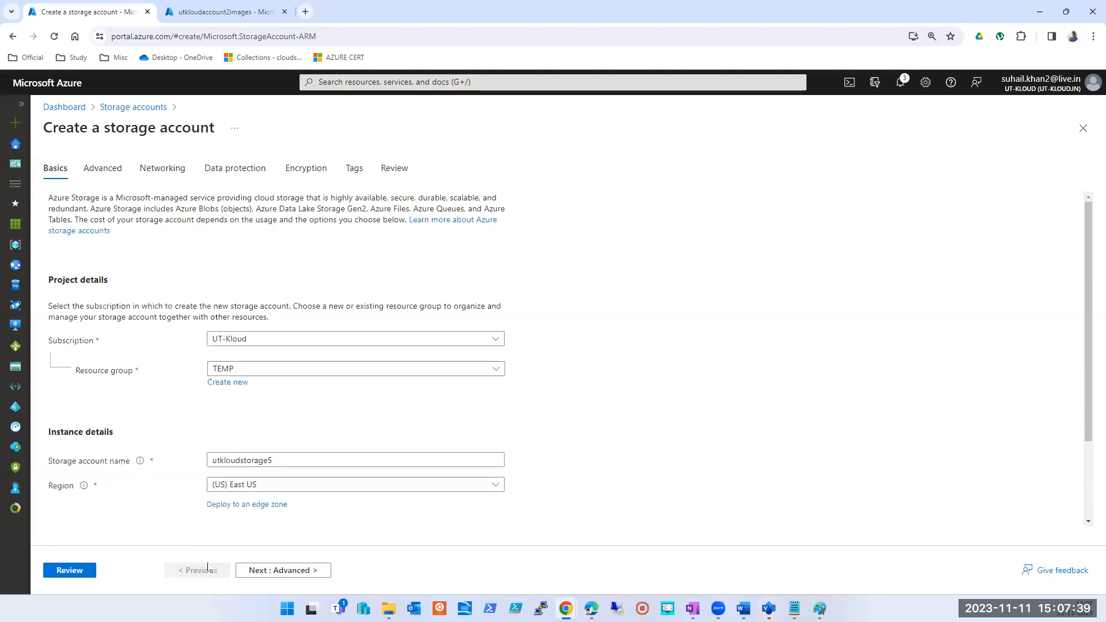
scroll(230, 483, down, 2)
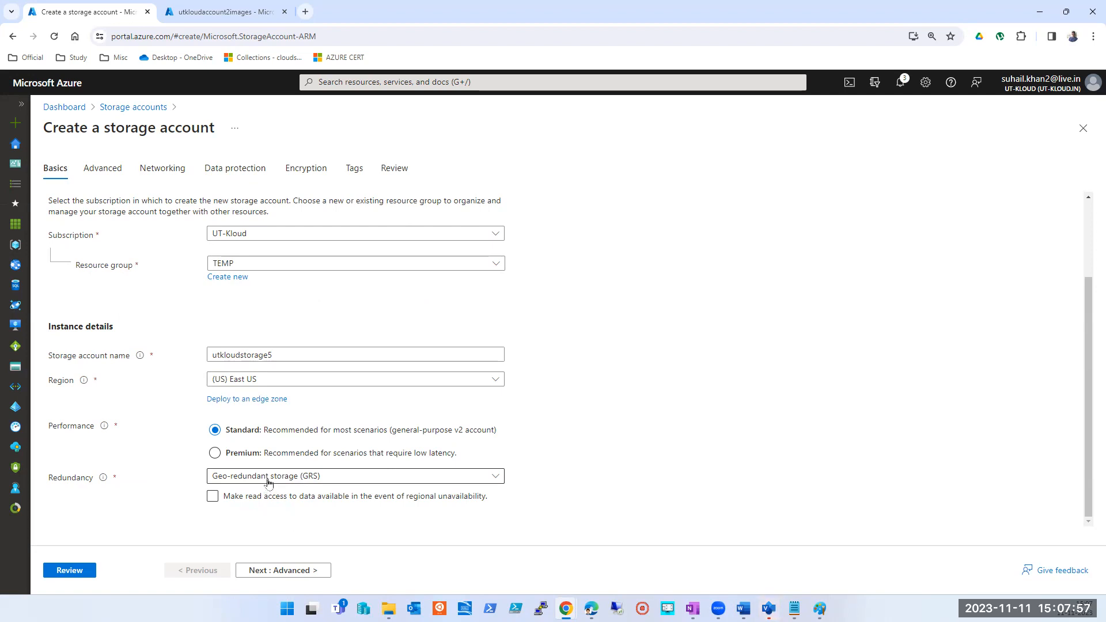
click(268, 478)
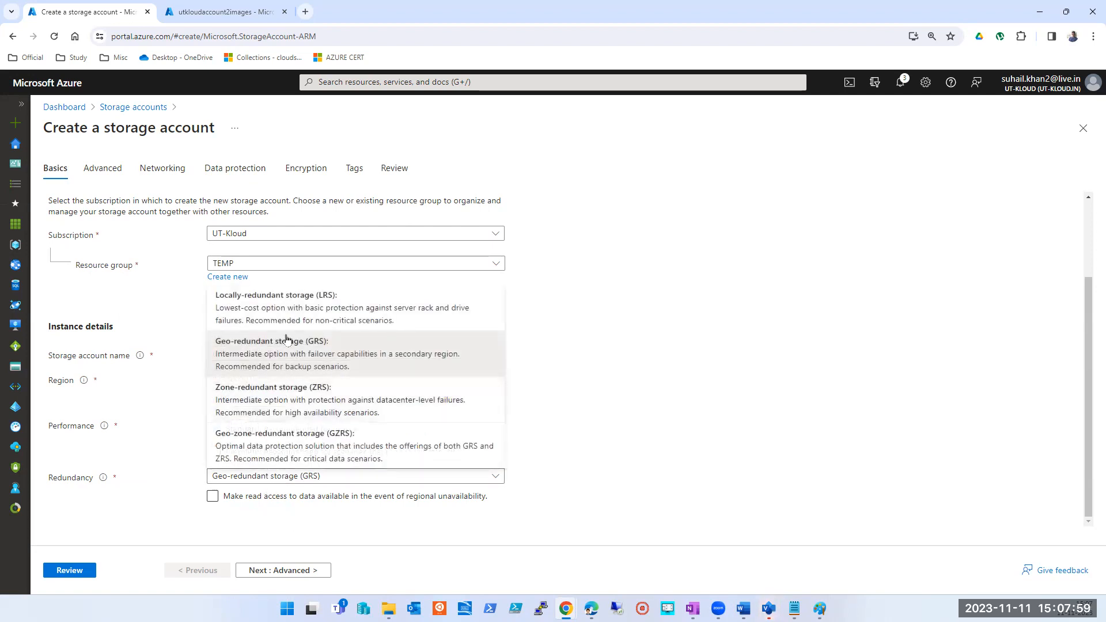
click(291, 311)
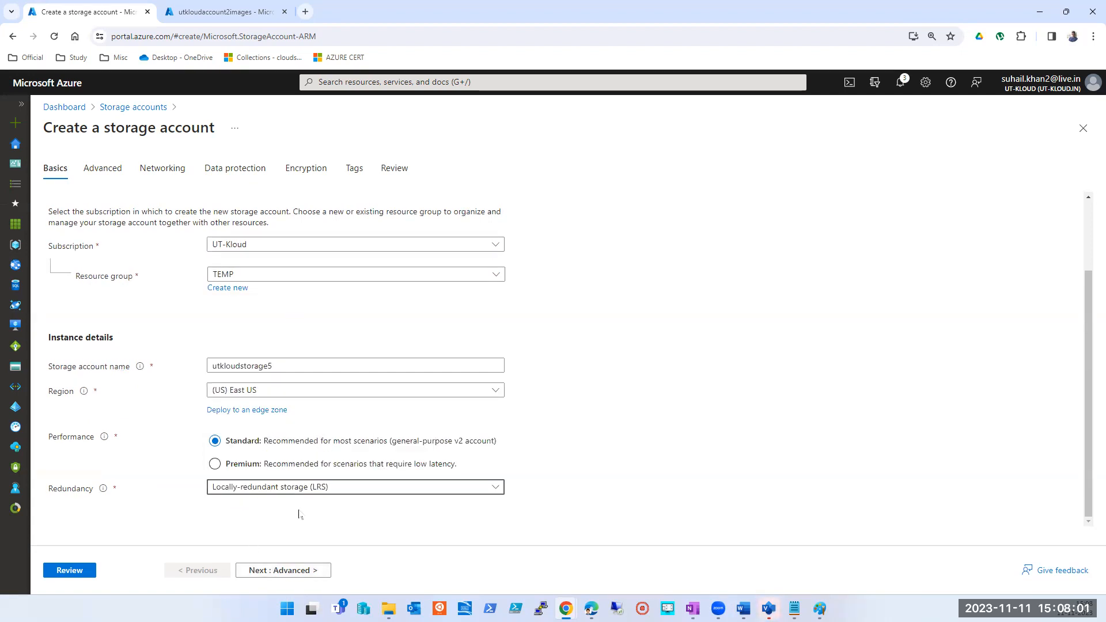
click(275, 570)
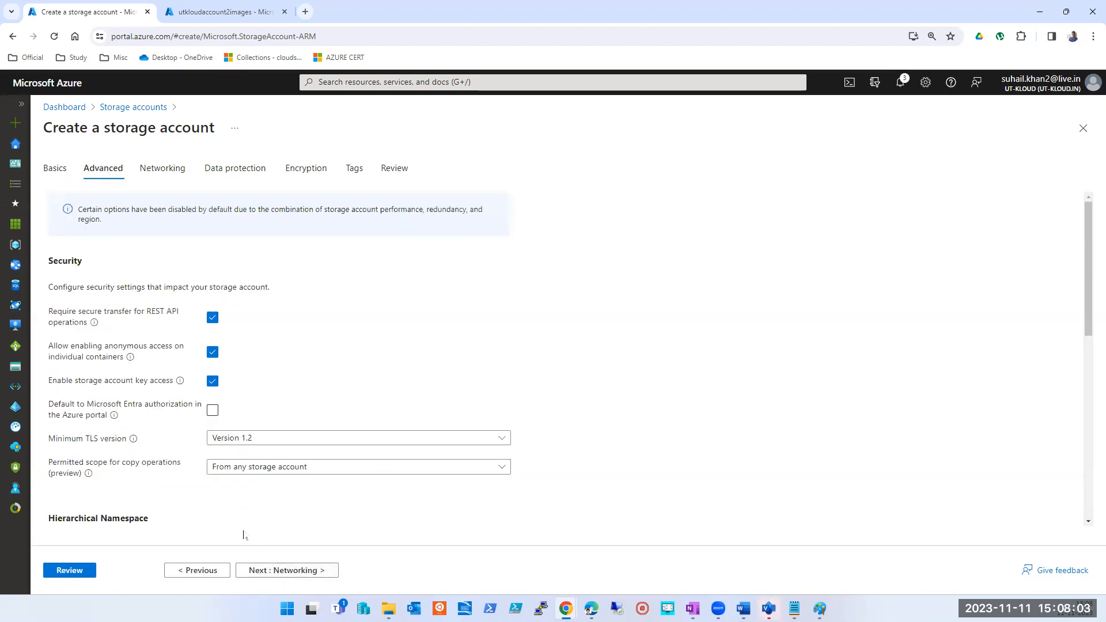
scroll(242, 533, down, 5)
scroll(313, 500, down, 3)
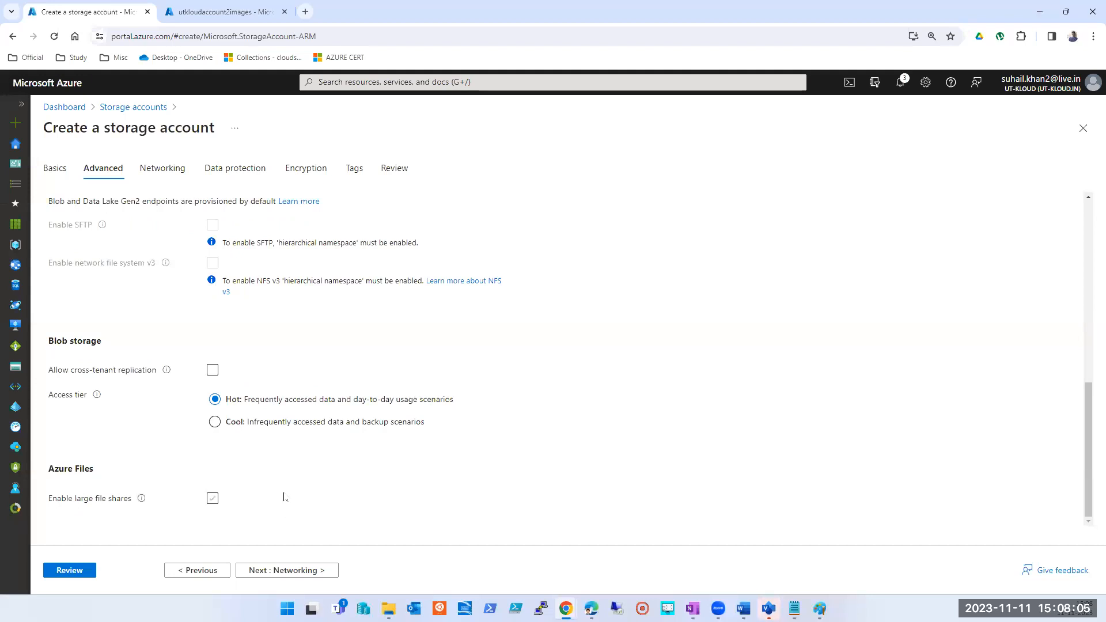
- In the Networking settings, try disabling public access in favour of private access, and return to public access from all networks
click(292, 571)
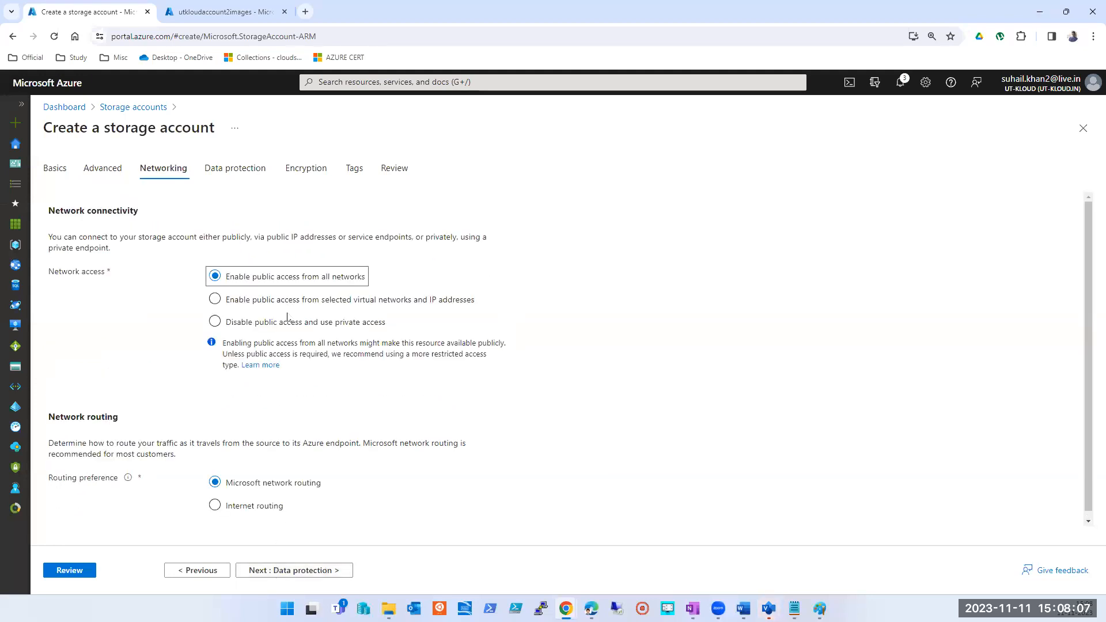
click(253, 326)
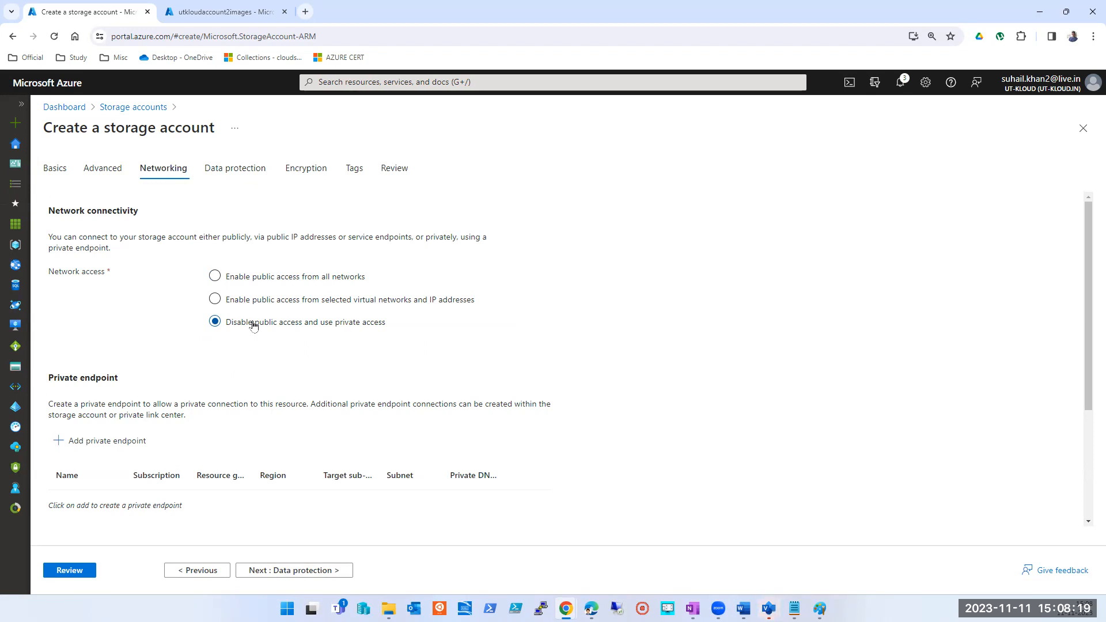
click(252, 280)
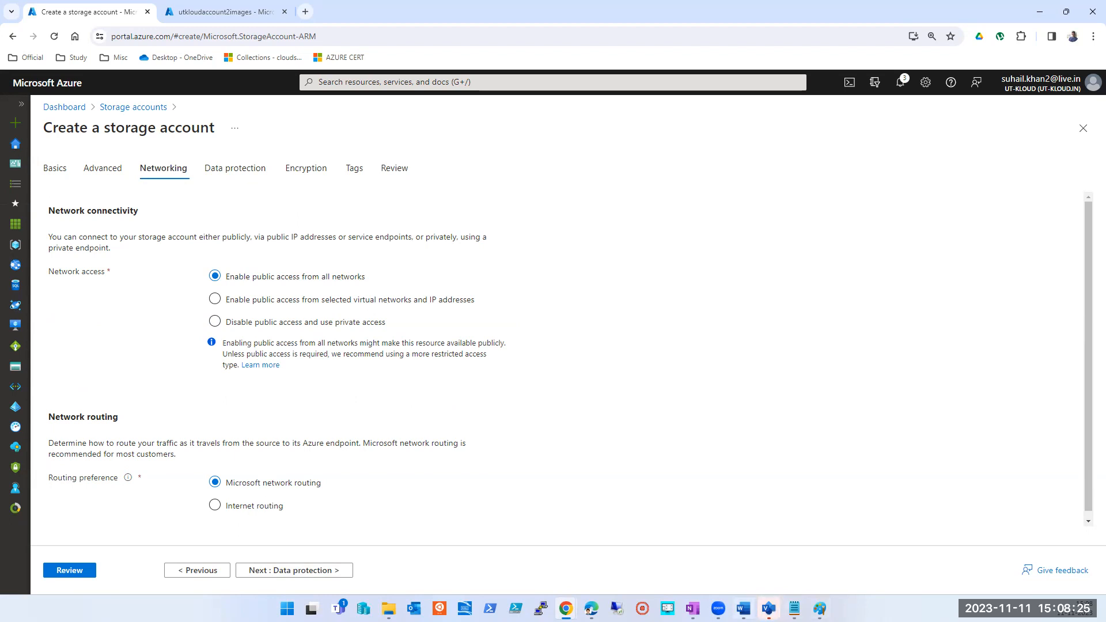
- Switch to Paint and brush red crosses and a red incoming line at the storage account box's edge to illustrate blocked public access
click(819, 609)
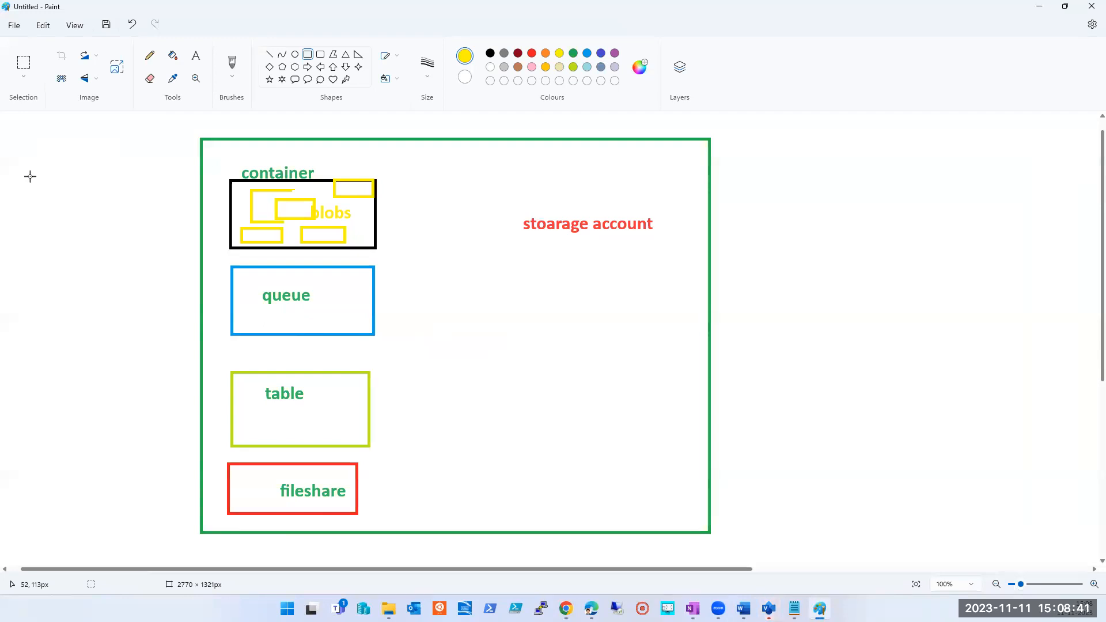
click(232, 62)
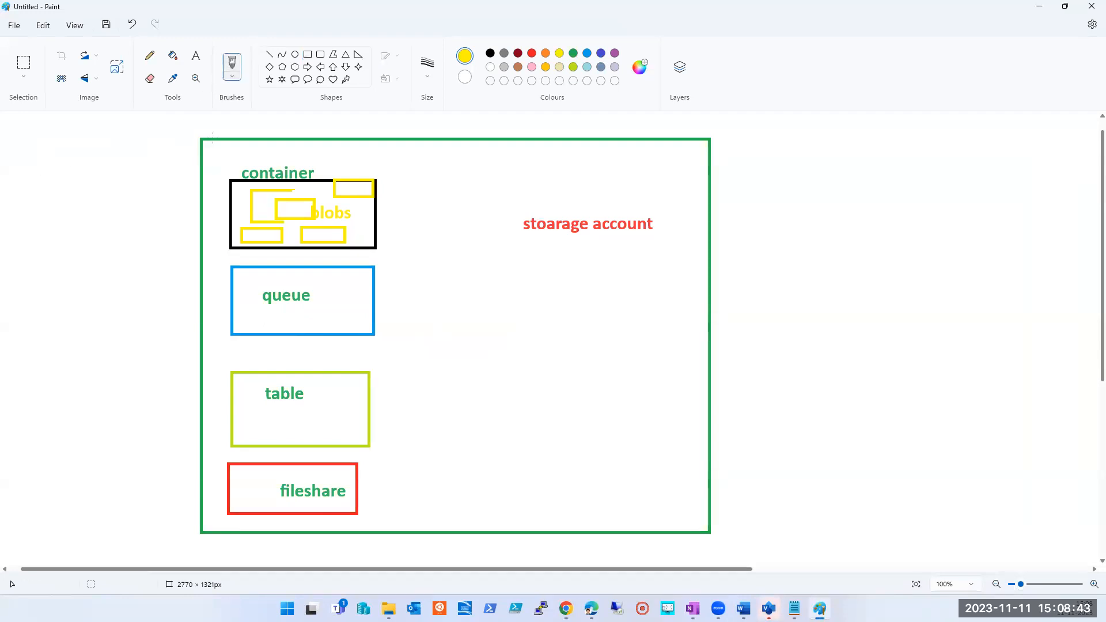
click(532, 53)
mouse_move(190, 155)
mouse_down()
mouse_move(185, 180)
mouse_move(199, 173)
mouse_move(181, 221)
mouse_move(196, 213)
mouse_up()
drag(31, 134, 199, 171)
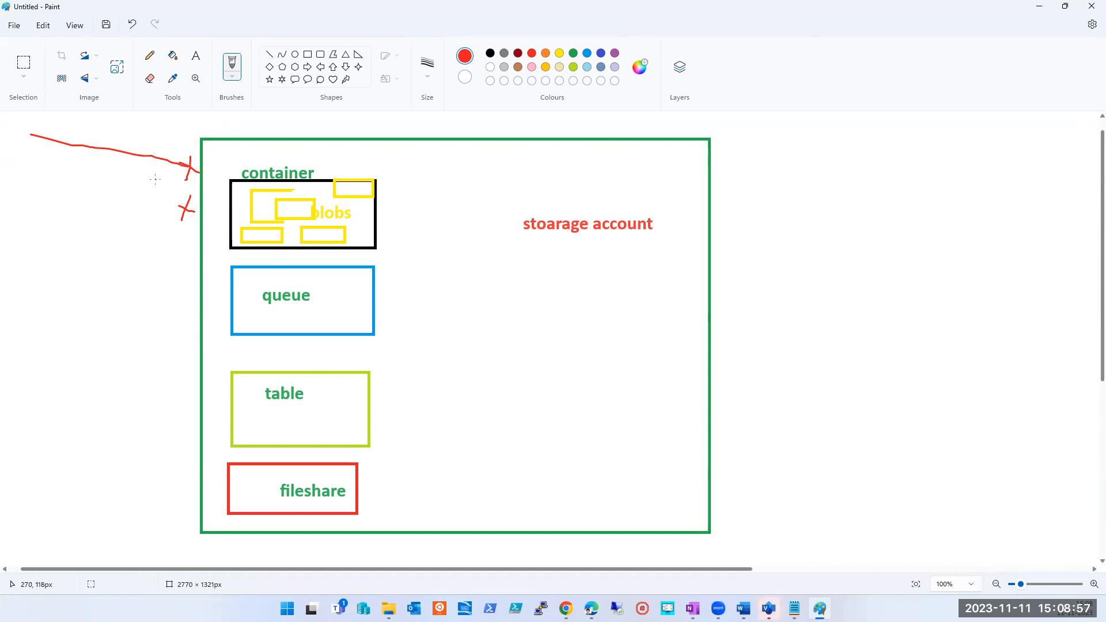
- Brush green access strokes into the storage account box and a curve to the blobs container, marking the curve's end with a red cross
click(573, 53)
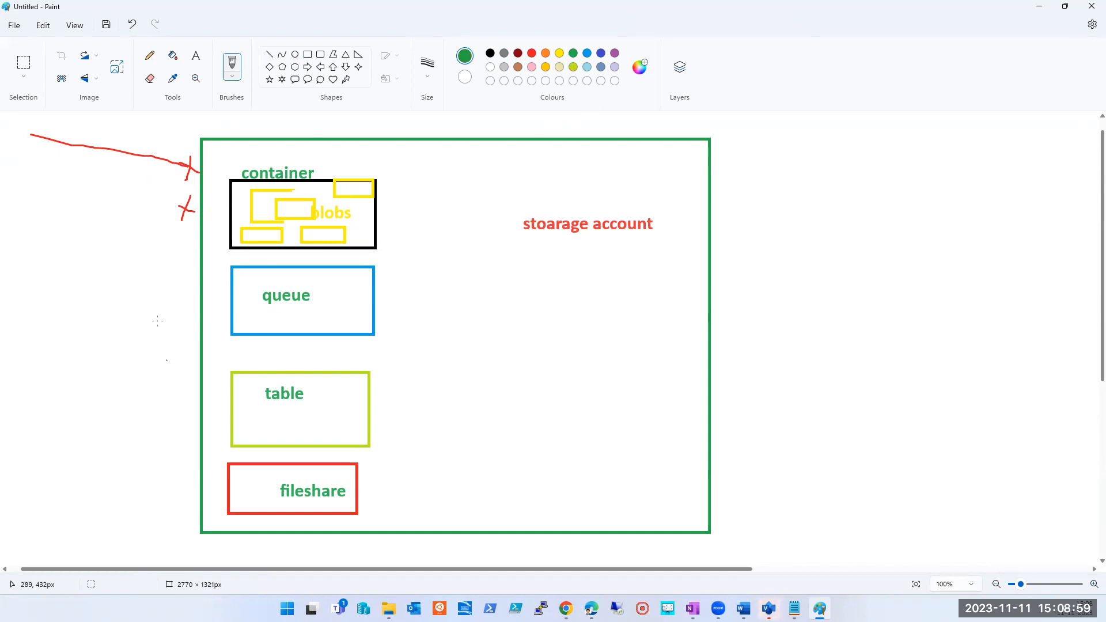
drag(148, 297, 199, 273)
drag(137, 366, 229, 333)
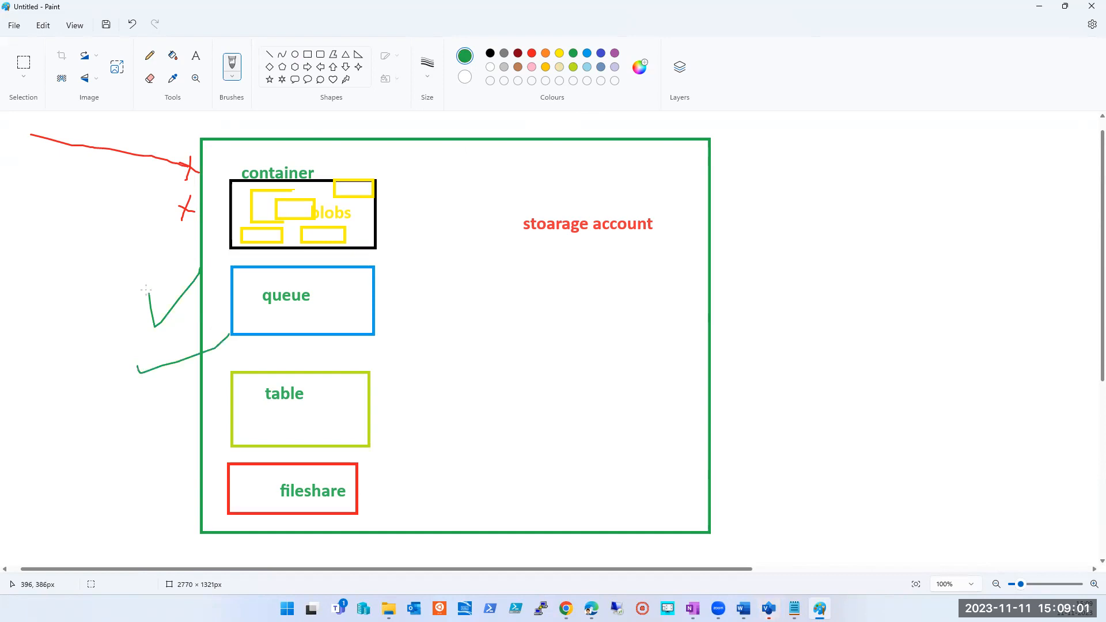
mouse_move(41, 218)
mouse_down()
mouse_move(27, 281)
mouse_move(121, 346)
mouse_move(283, 214)
mouse_up()
click(532, 53)
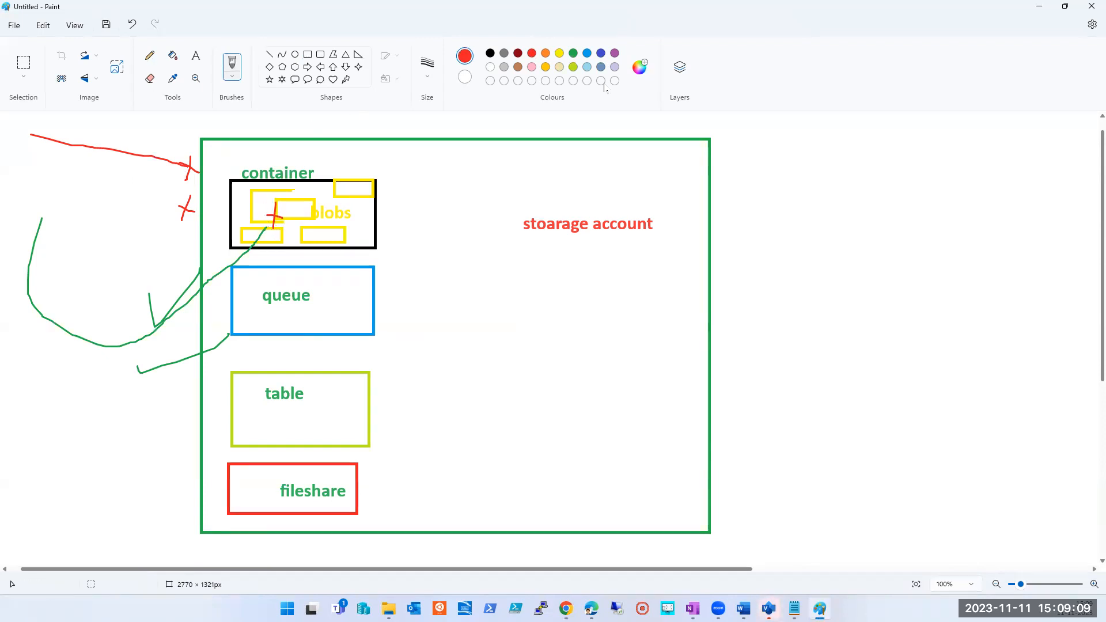
- Brush a small green tick inside the blobs container beside the red cross
click(573, 53)
drag(293, 233, 318, 224)
- Switch back to the Azure portal in Chrome, try Internet routing as the routing preference, and return to Microsoft network routing
key(alt+Tab)
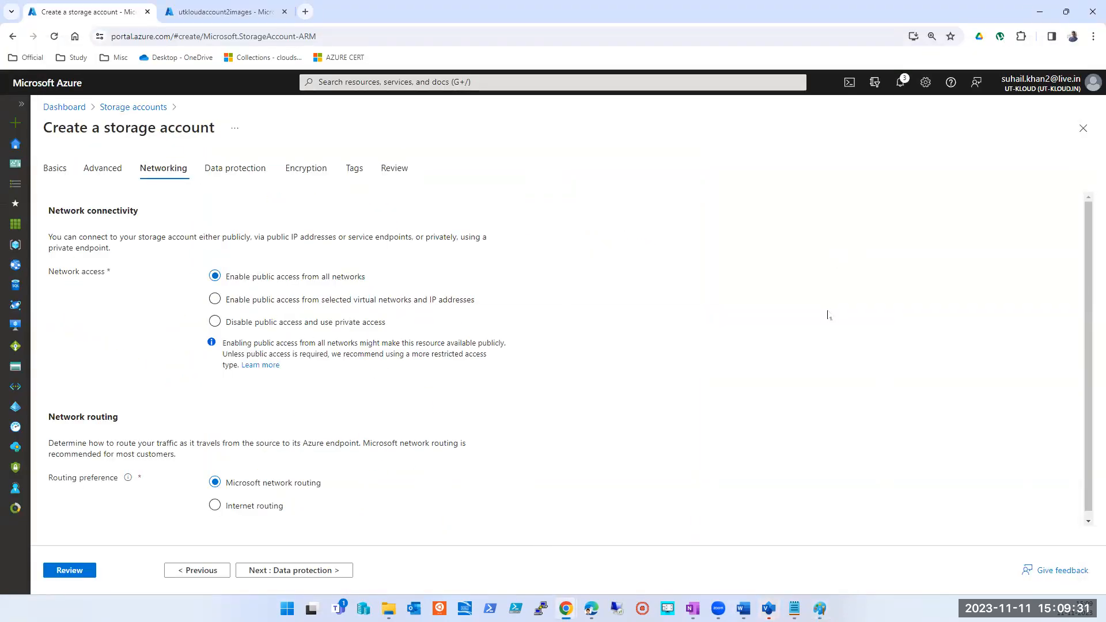
scroll(828, 315, down, 1)
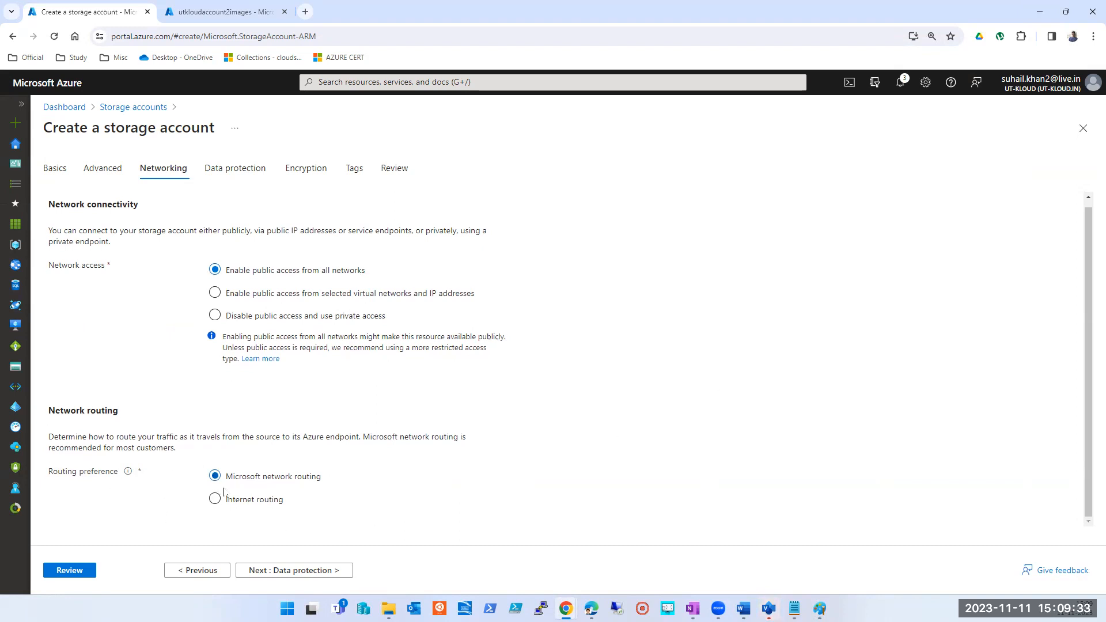
click(251, 501)
click(239, 506)
click(274, 478)
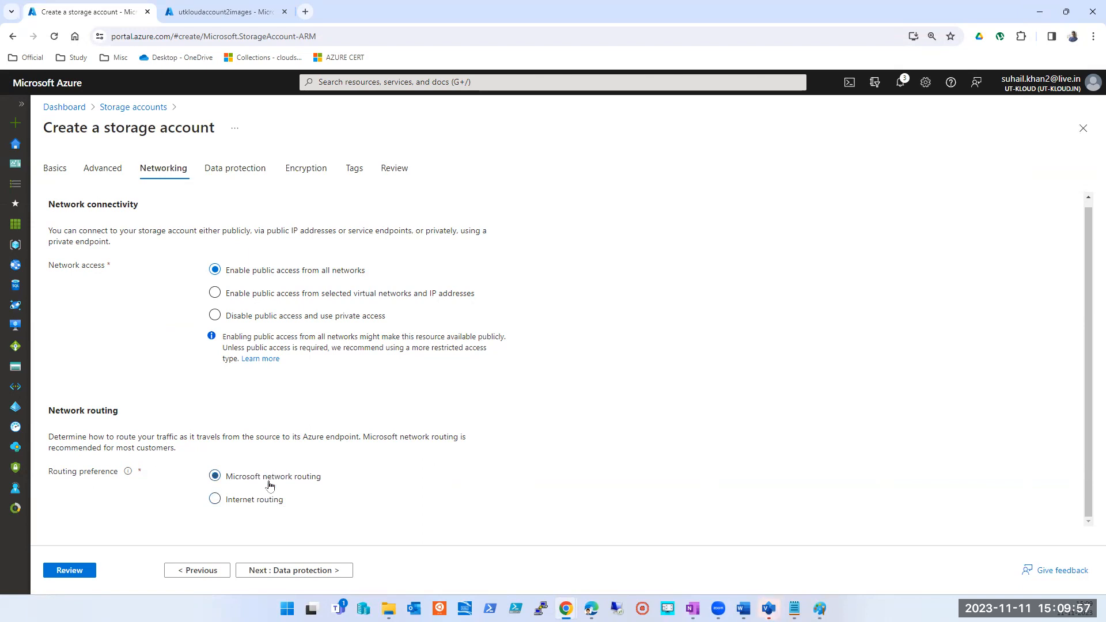
- Proceed past Data protection to the Encryption settings, try customer-managed keys (CMK), and return to Microsoft-managed keys (MMK)
click(270, 570)
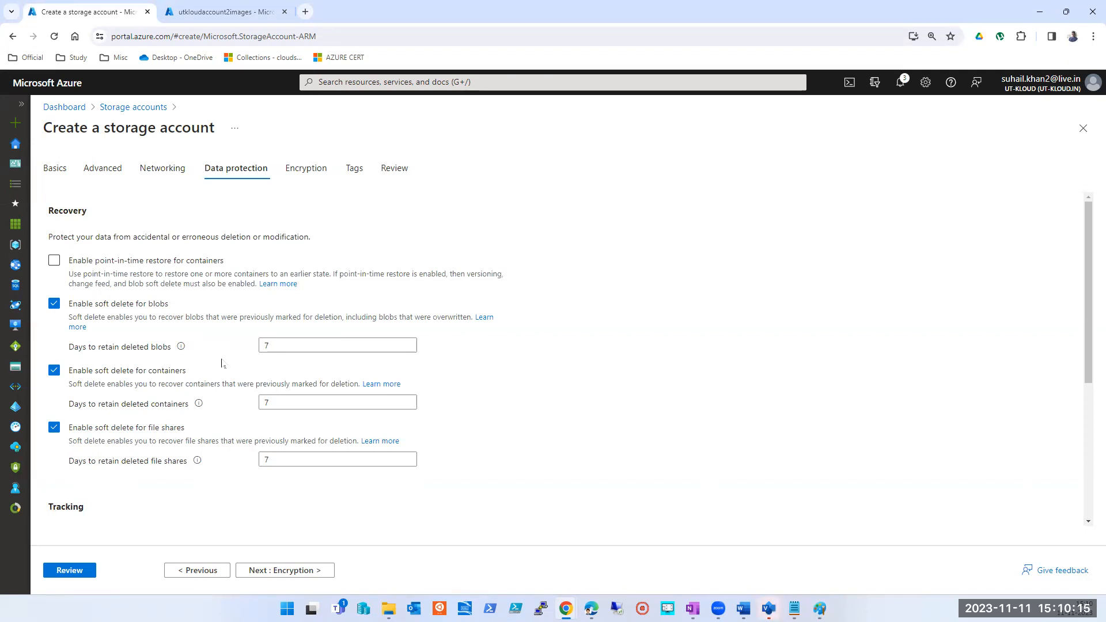
click(288, 570)
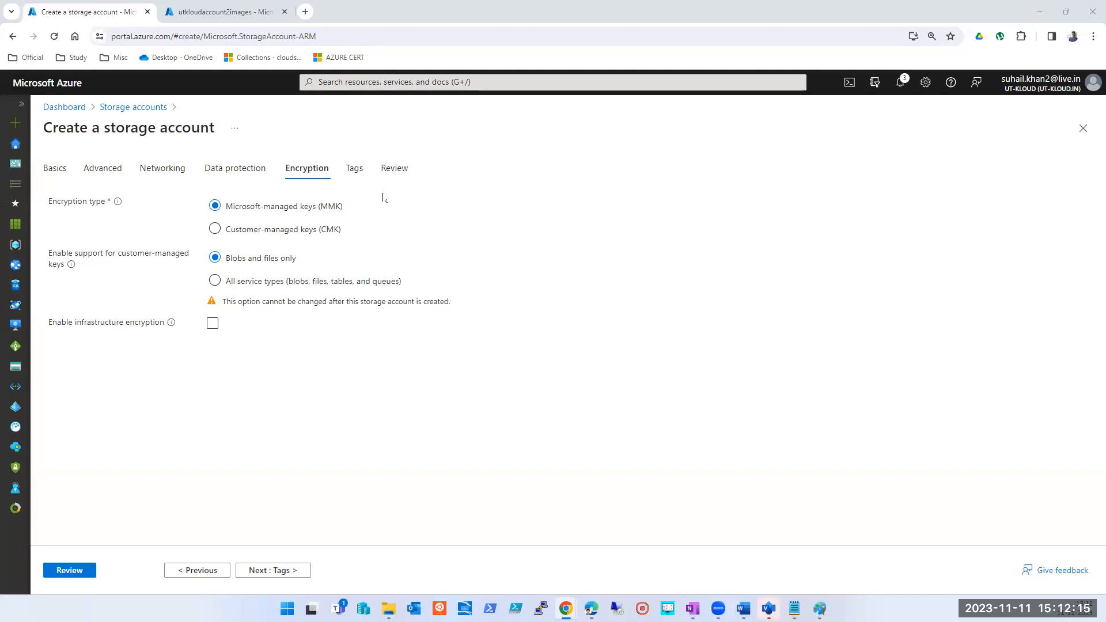
click(278, 233)
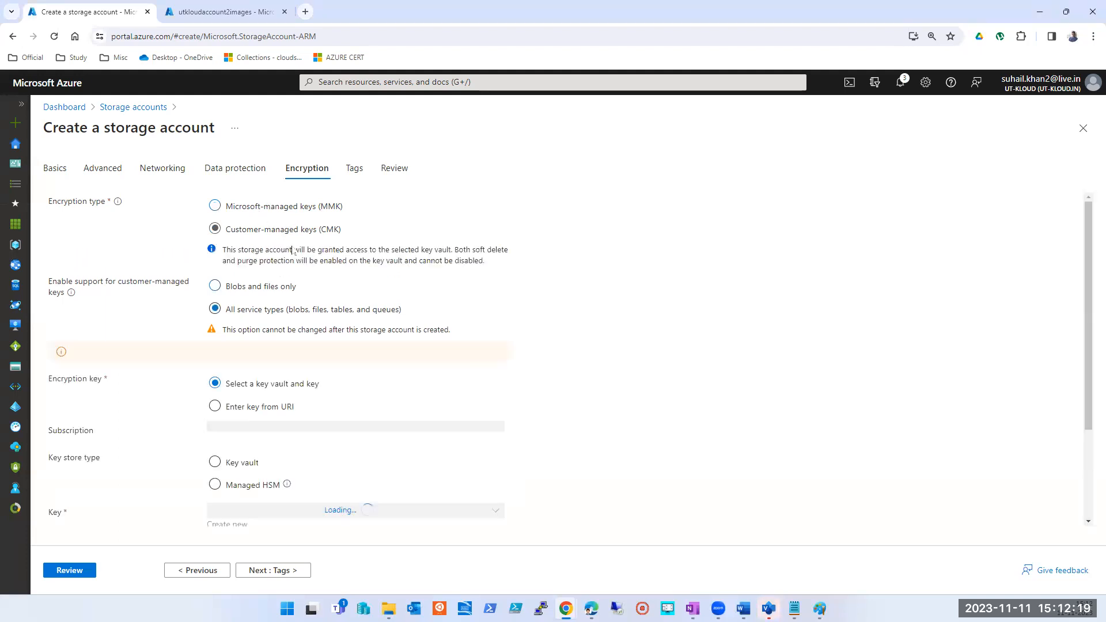
click(262, 208)
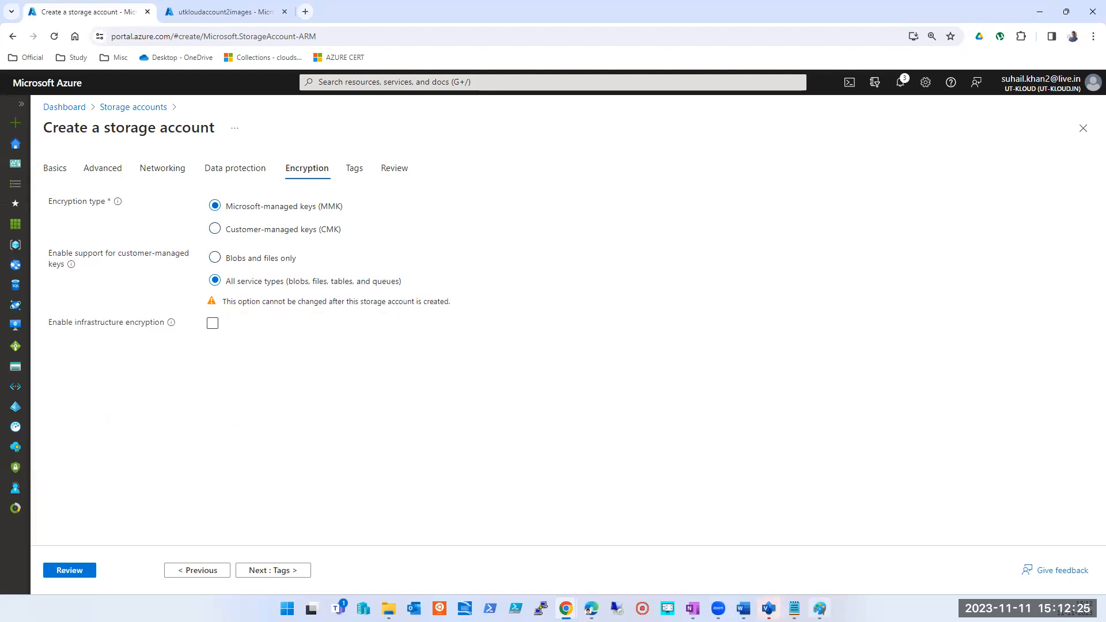
- Switch to Paint and discard the storage account diagram without saving to start on a blank canvas
click(819, 609)
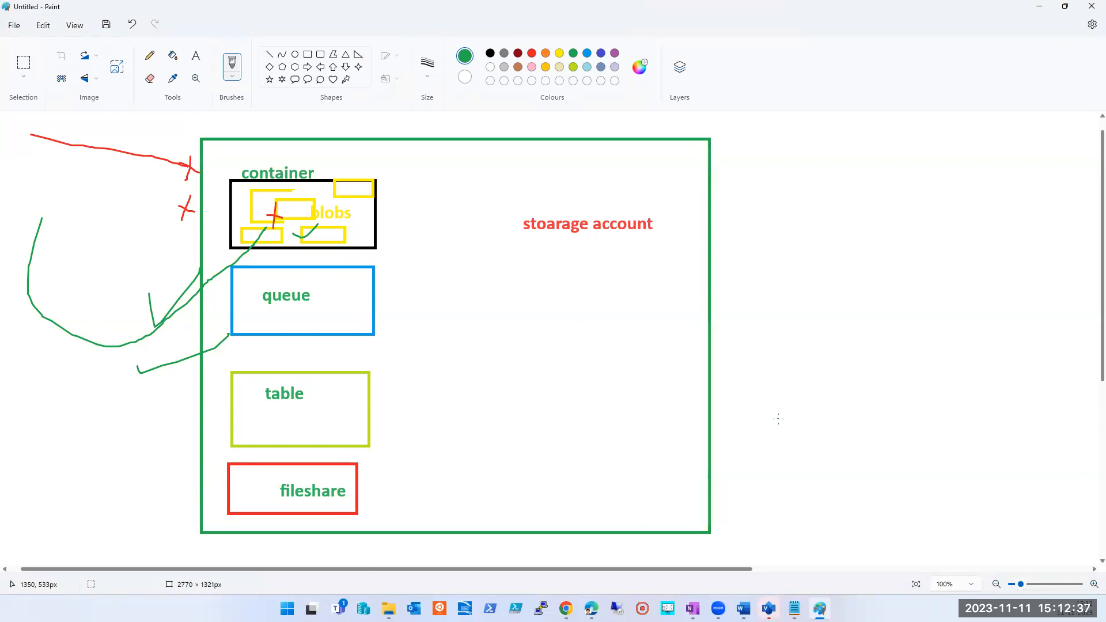
key(alt+F4)
key(Tab)
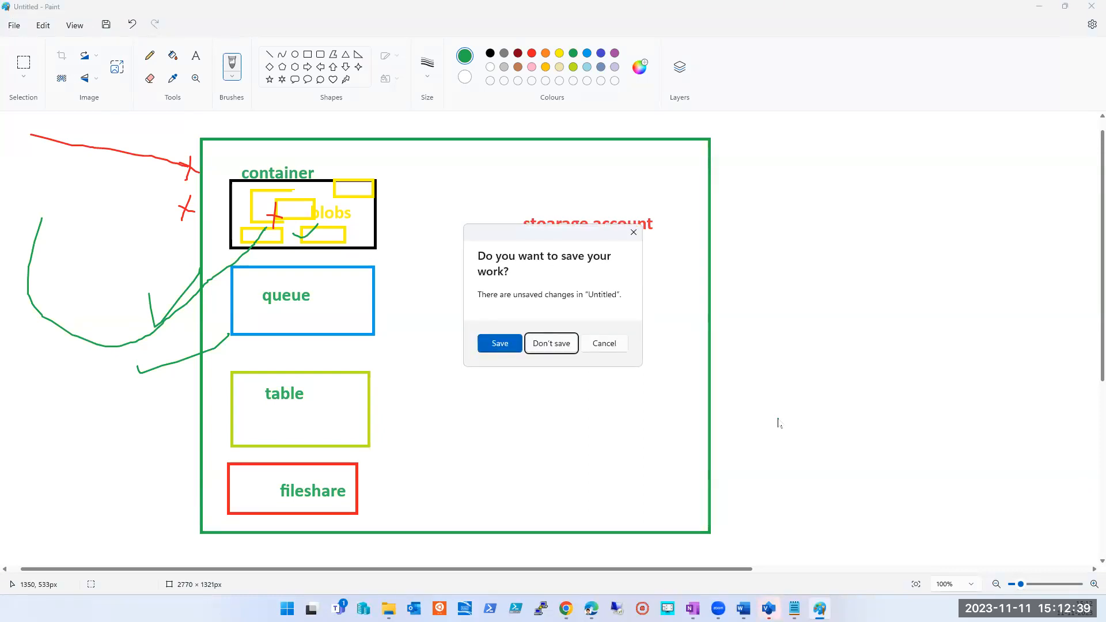
key(Return)
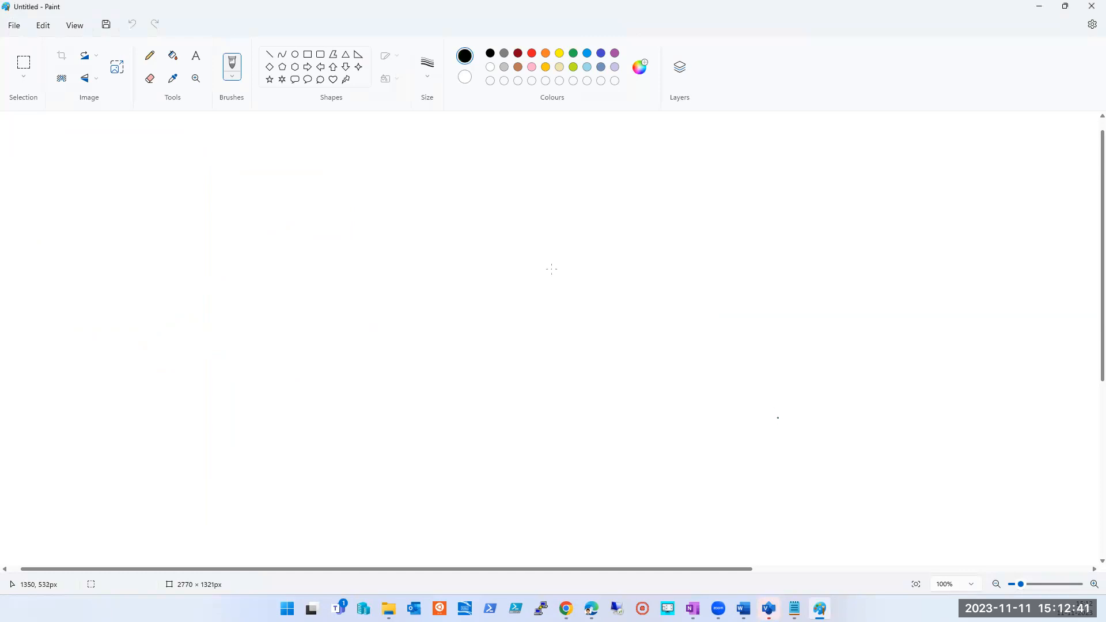
- Draw a tall black rectangle and a rounded rectangle about 122 × 74 px straddling the middle of its left edge
click(307, 55)
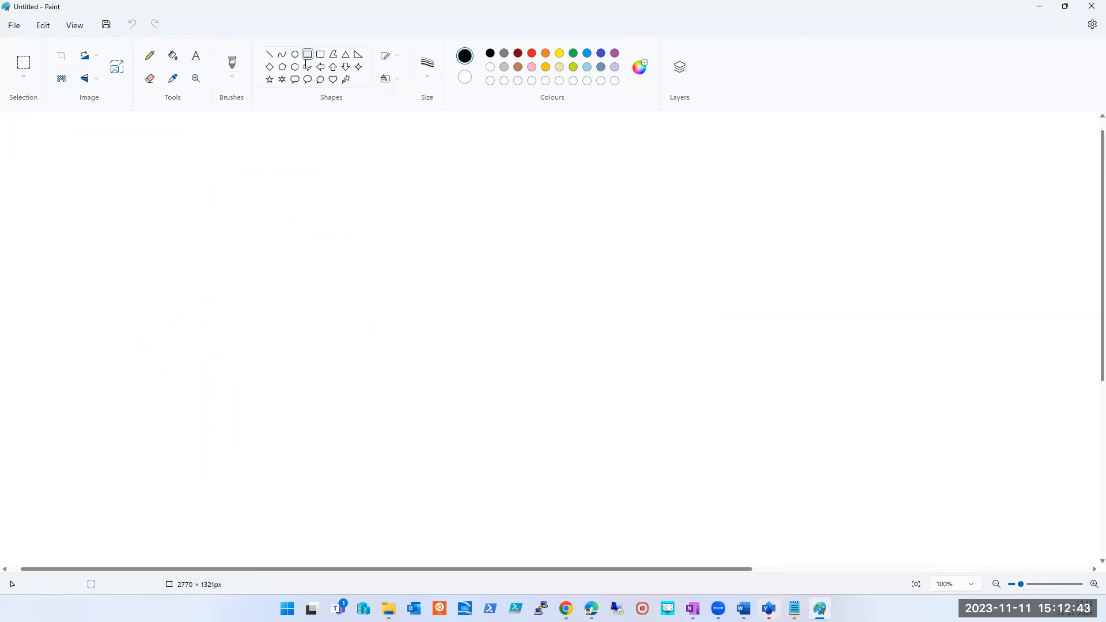
drag(223, 137, 429, 494)
click(636, 312)
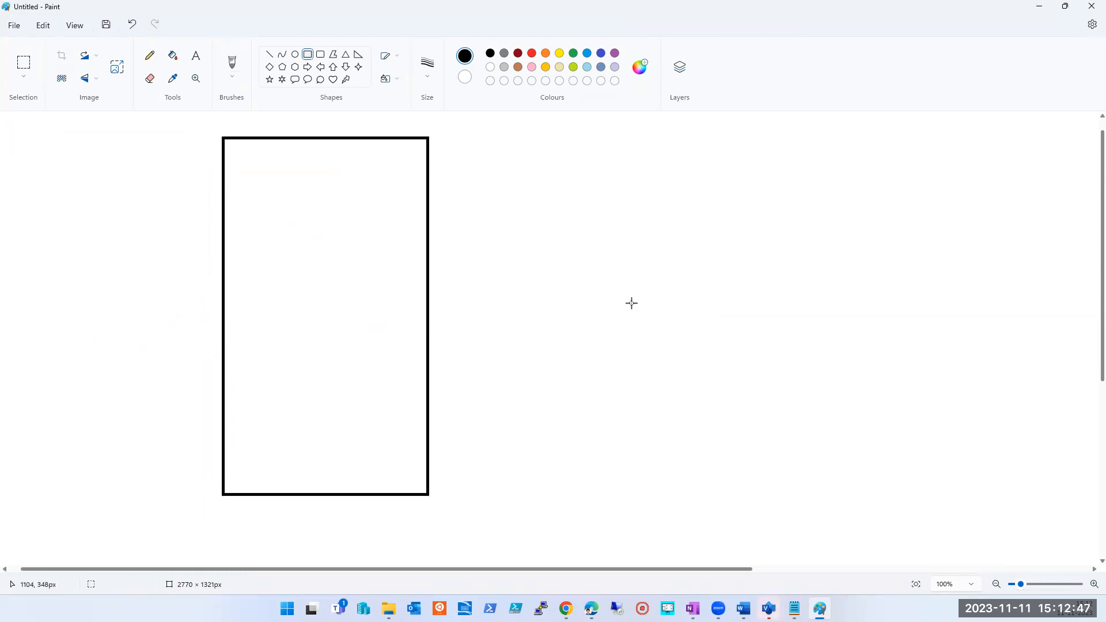
click(320, 54)
drag(193, 258, 263, 301)
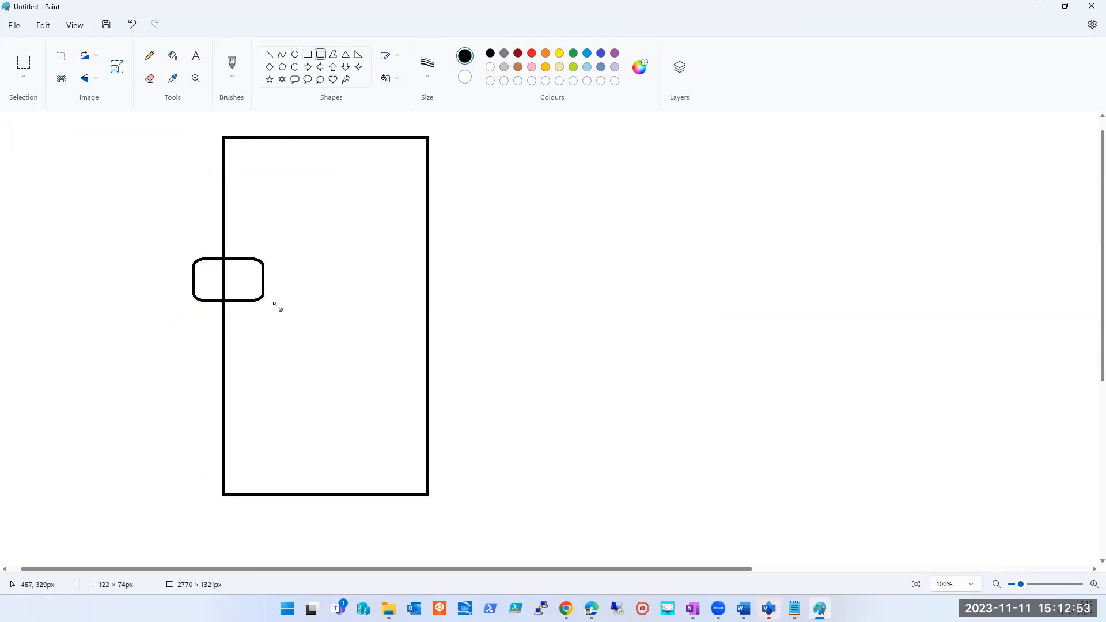
click(380, 269)
- Draw a small oval in the lower middle of the tall rectangle and brush short strokes inside the rounded rectangle's right half
click(295, 55)
drag(297, 346, 345, 403)
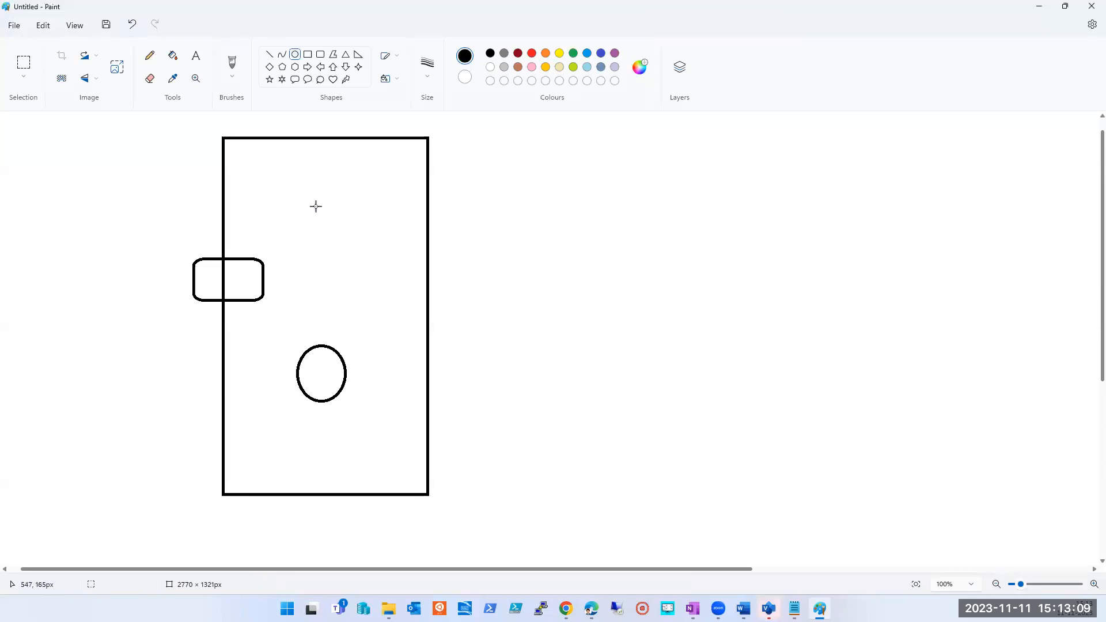
click(231, 64)
mouse_move(239, 280)
mouse_down()
mouse_move(239, 291)
mouse_move(252, 275)
mouse_move(248, 293)
mouse_move(255, 285)
mouse_move(232, 282)
mouse_move(245, 284)
mouse_move(236, 294)
mouse_up()
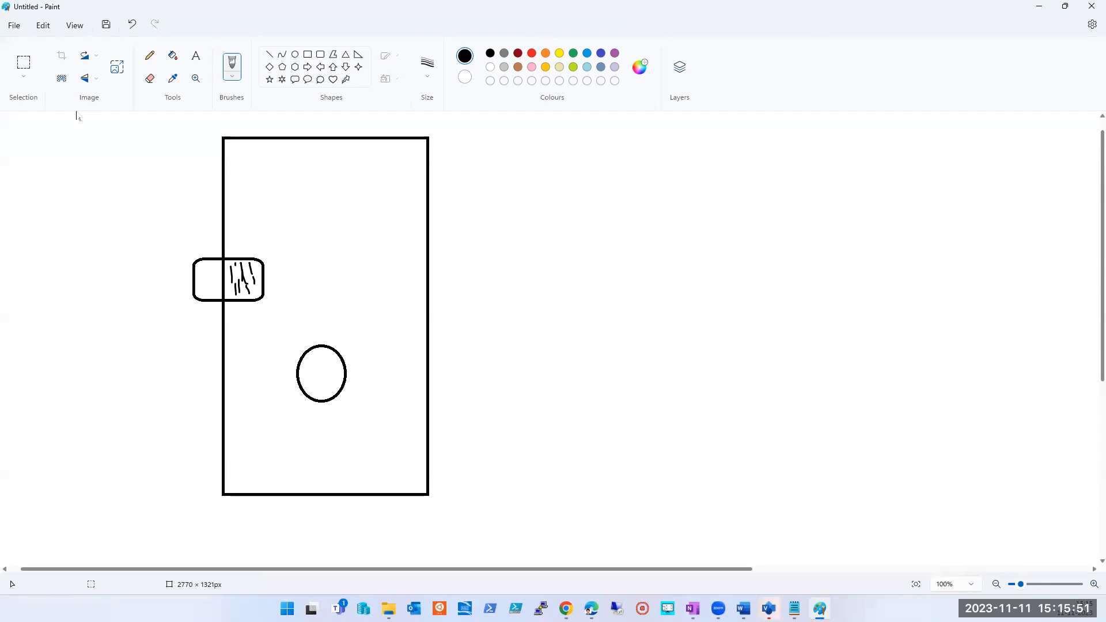
- Return from Paint to the Azure portal, circle the Microsoft-managed keys (MMK) option with the annotation pen, and clear the mark
click(1039, 7)
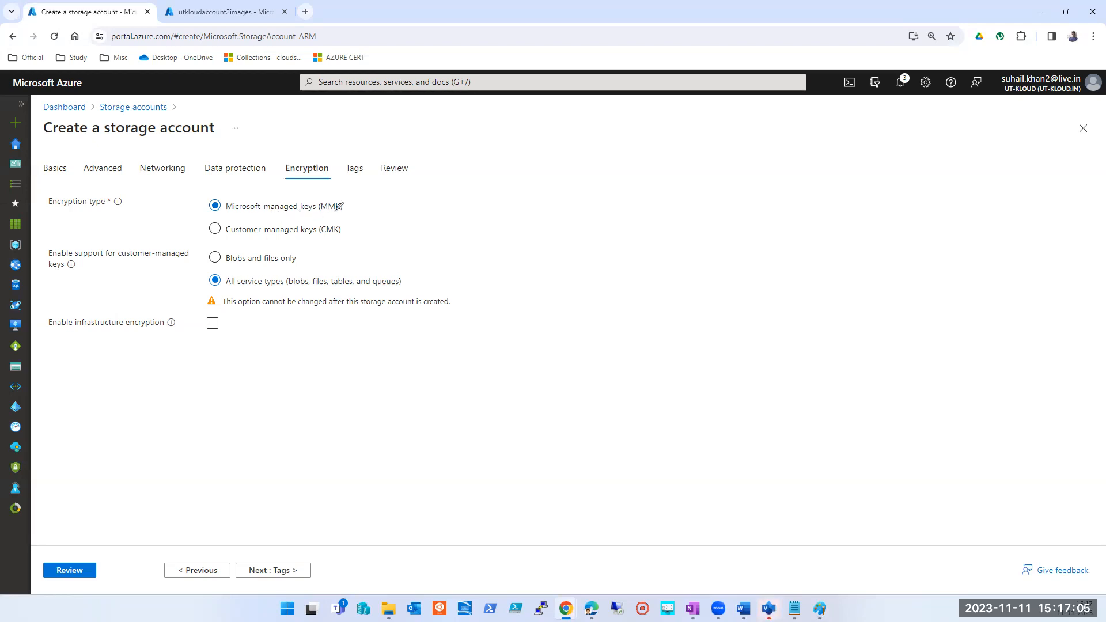
mouse_move(319, 188)
mouse_down()
mouse_move(350, 198)
mouse_move(348, 212)
mouse_move(282, 223)
mouse_move(190, 202)
mouse_move(330, 188)
mouse_up()
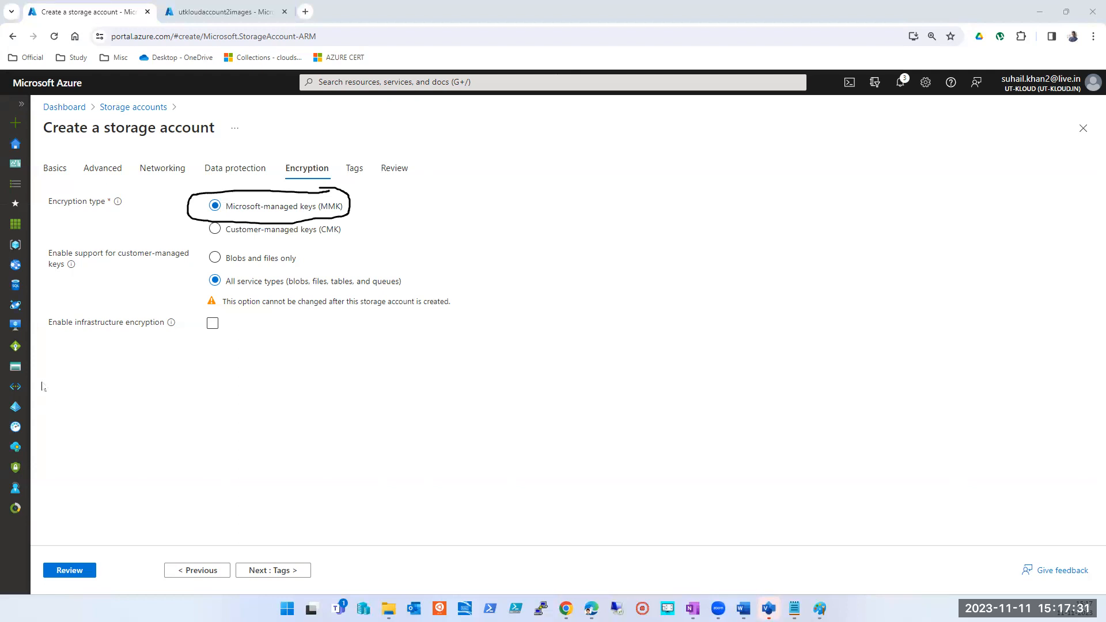
key(ctrl+z)
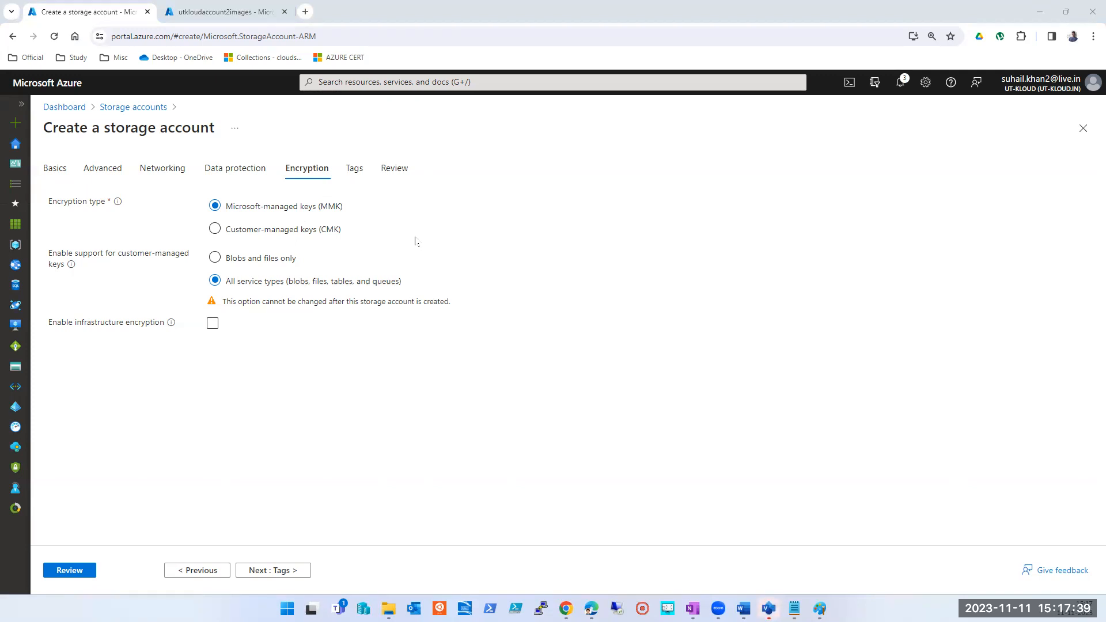
- Try customer-managed keys (CMK) with Key vault as the key store type and check the available key vaults and keys
click(239, 234)
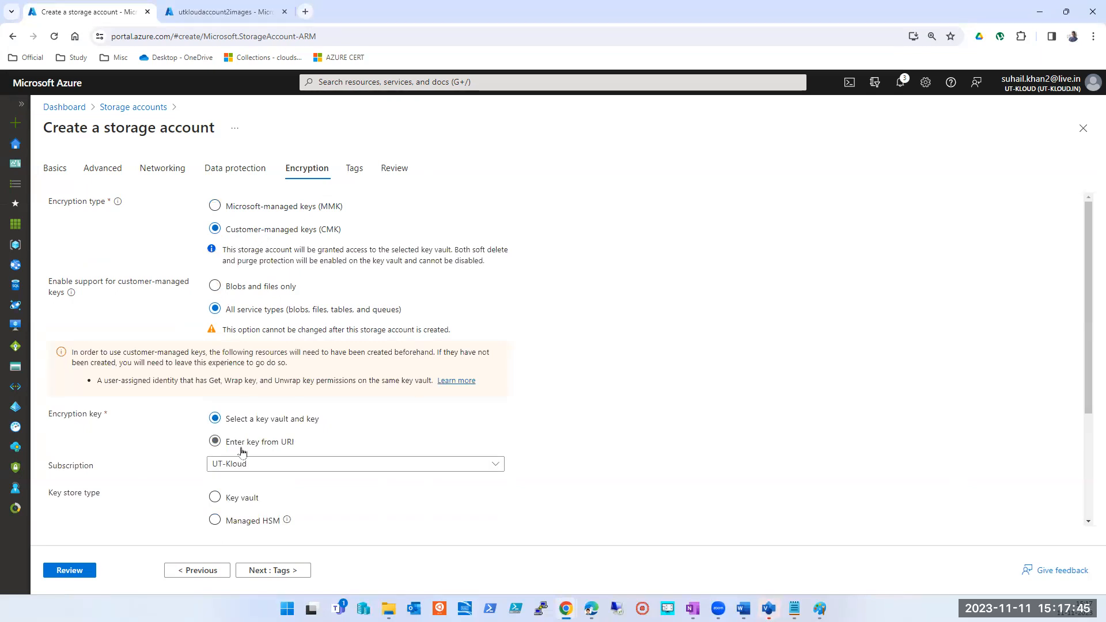
click(248, 498)
scroll(329, 486, down, 2)
click(246, 431)
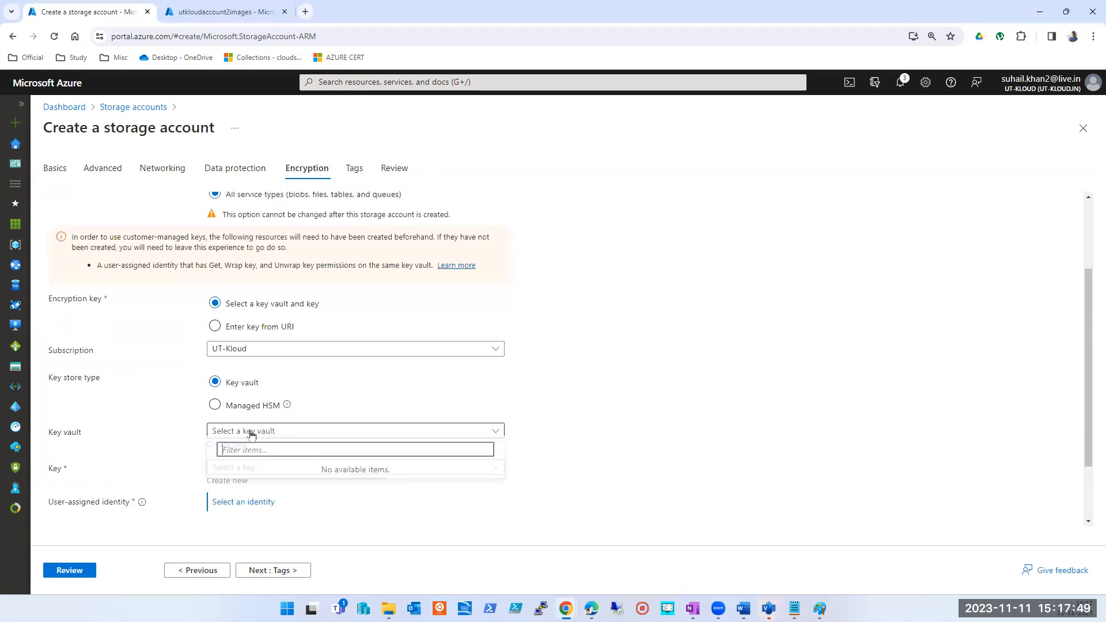
click(559, 445)
click(290, 467)
click(570, 494)
scroll(569, 493, down, 2)
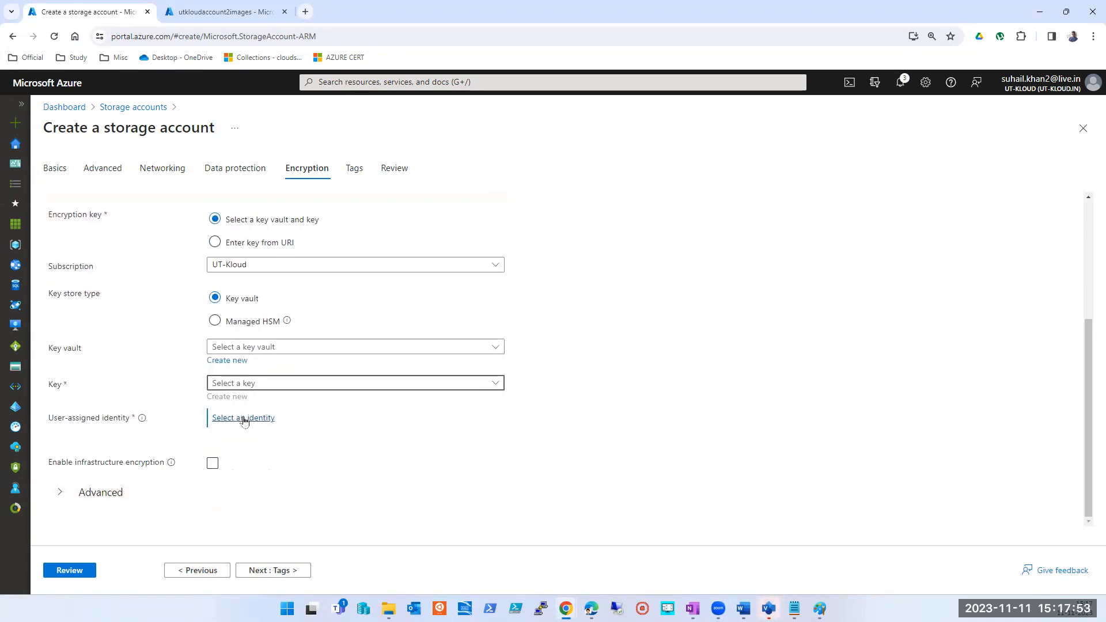
- Check the user-assigned identity choices without selecting one, and return the encryption type to Microsoft-managed keys (MMK)
click(243, 421)
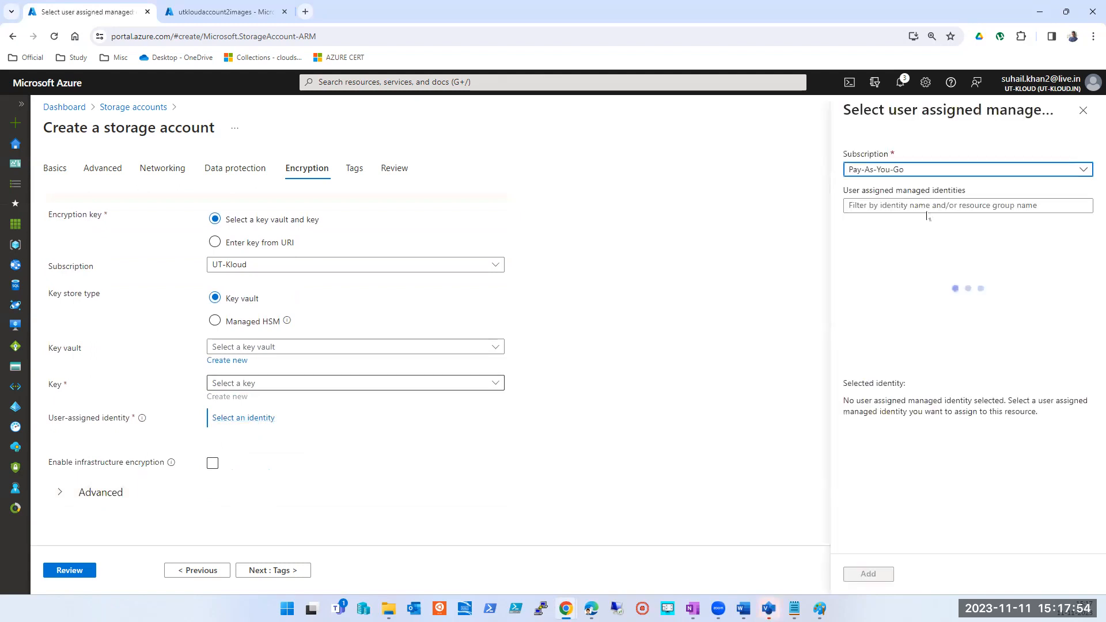
click(1084, 112)
scroll(342, 361, up, 3)
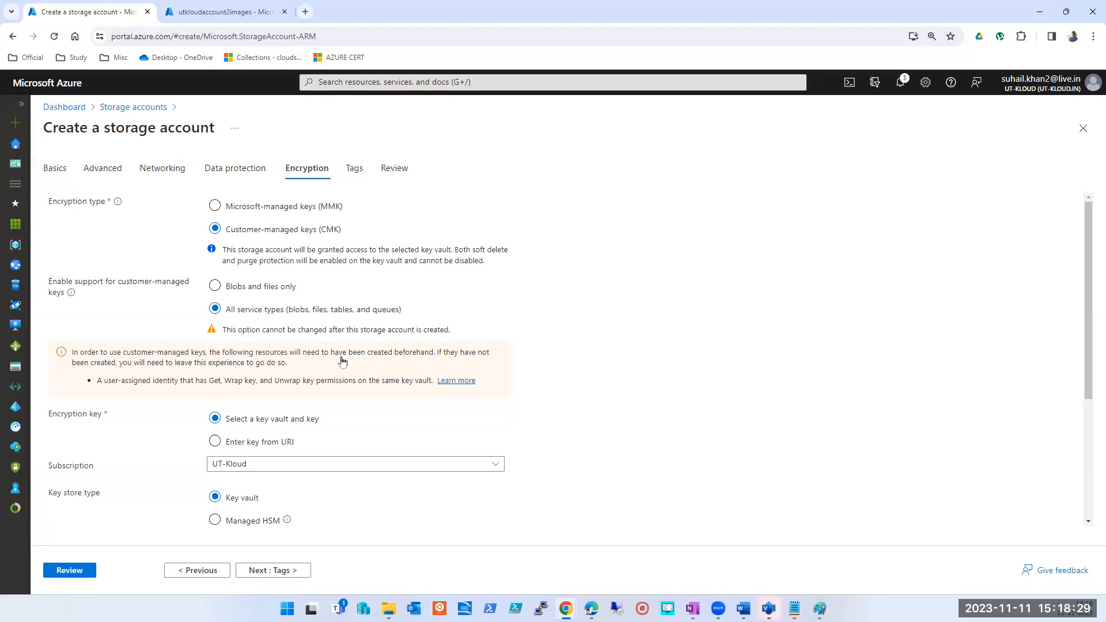
click(283, 208)
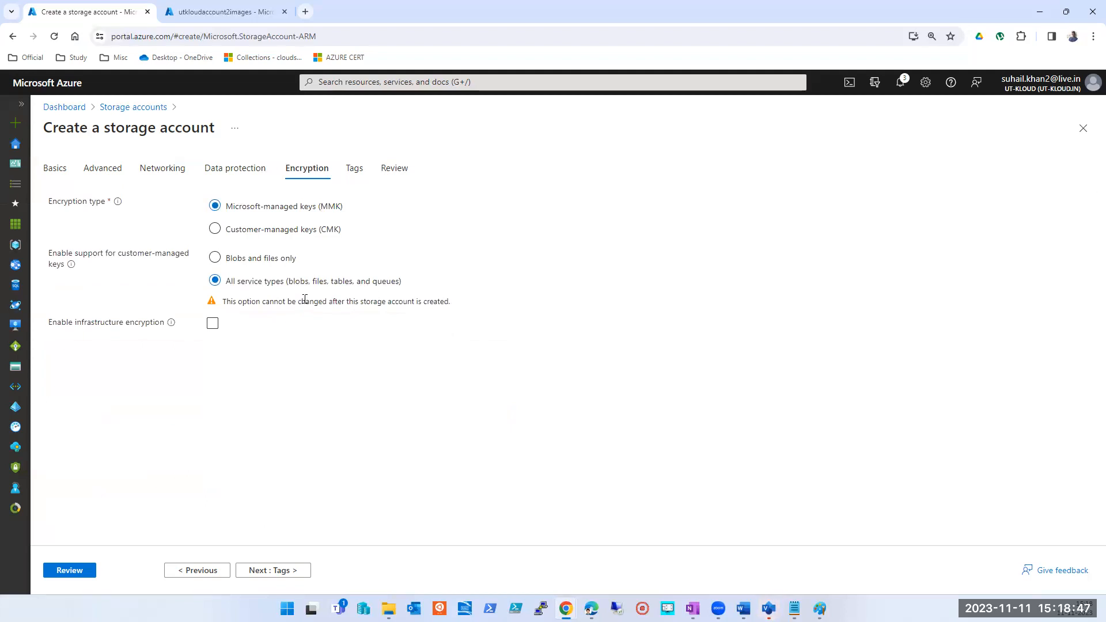
- Revisit the Networking and Basics settings of the new storage account, and close the creation form without creating it
click(172, 168)
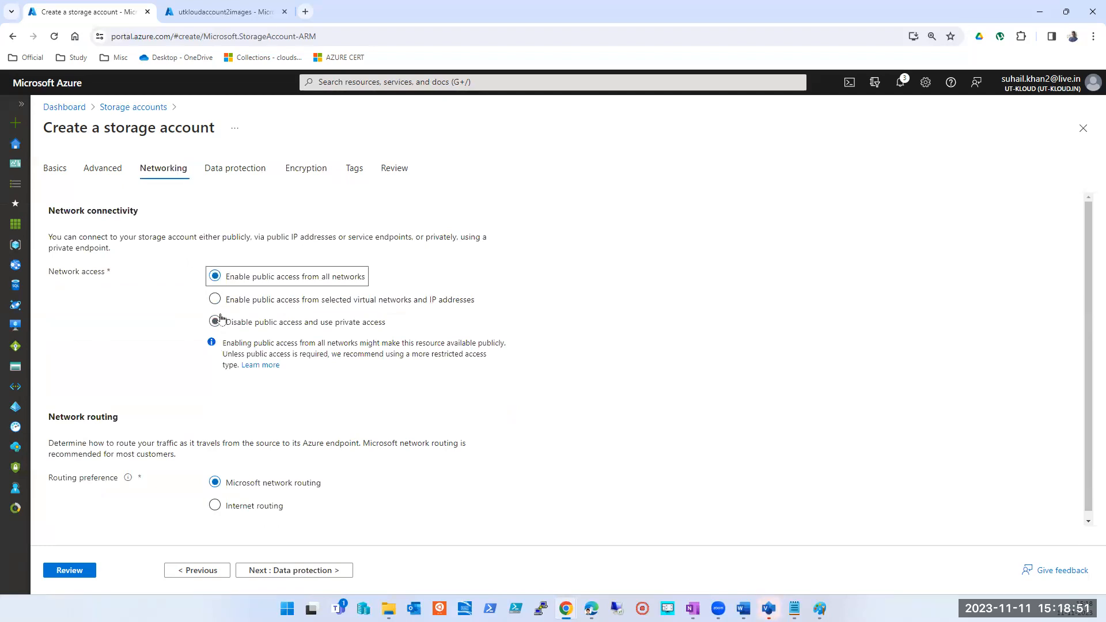
click(55, 169)
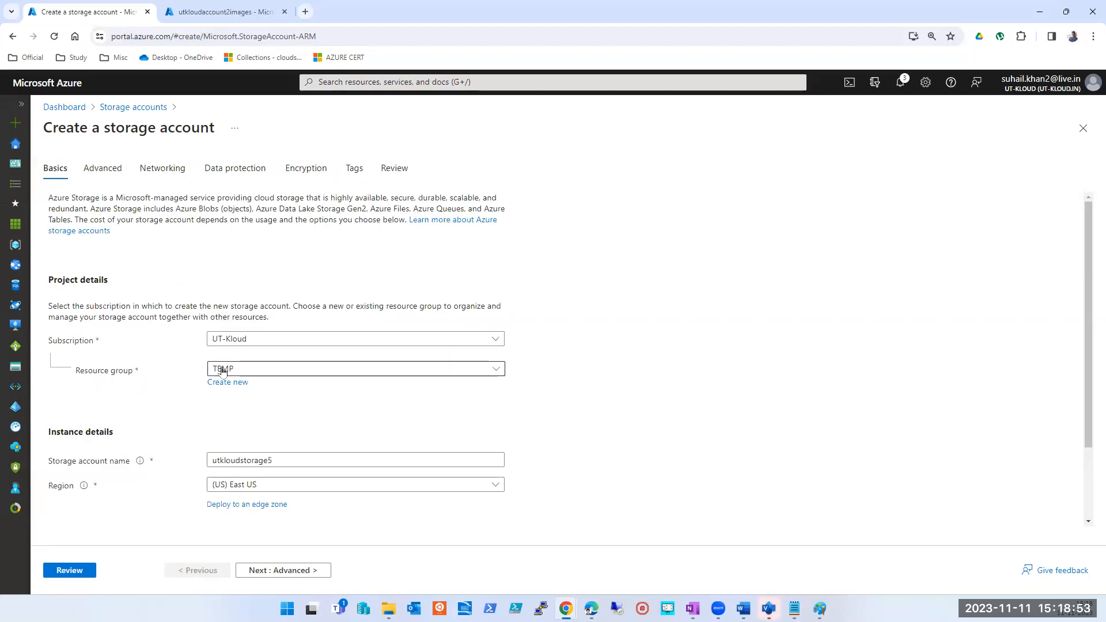
click(1082, 130)
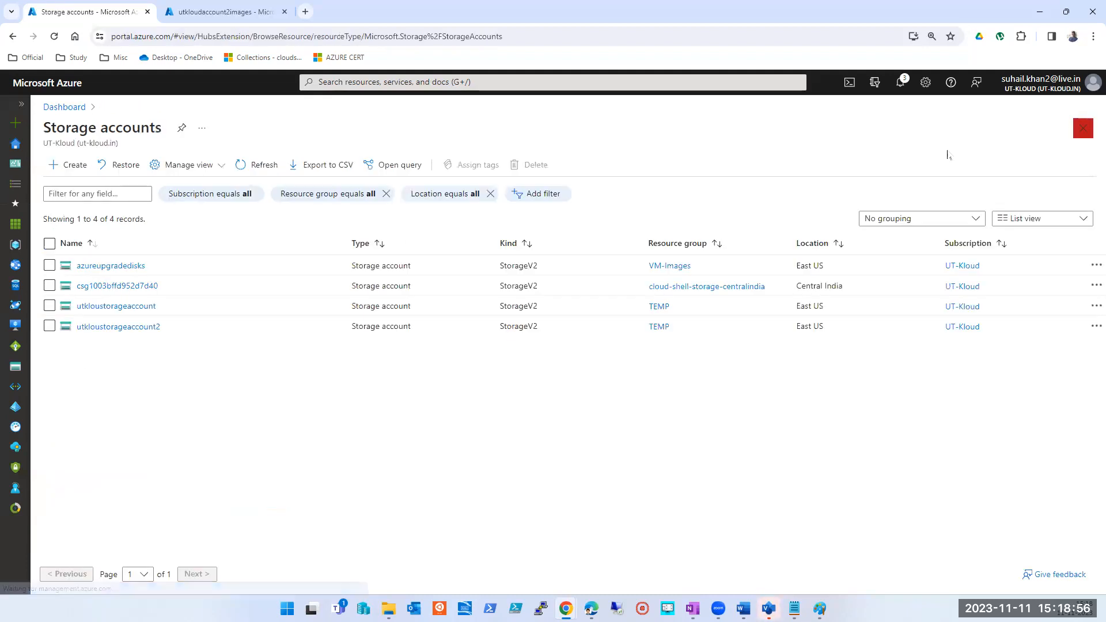
- Open the Configuration settings of utkloustorageaccount and collapse the storage accounts list to widen the view
click(117, 305)
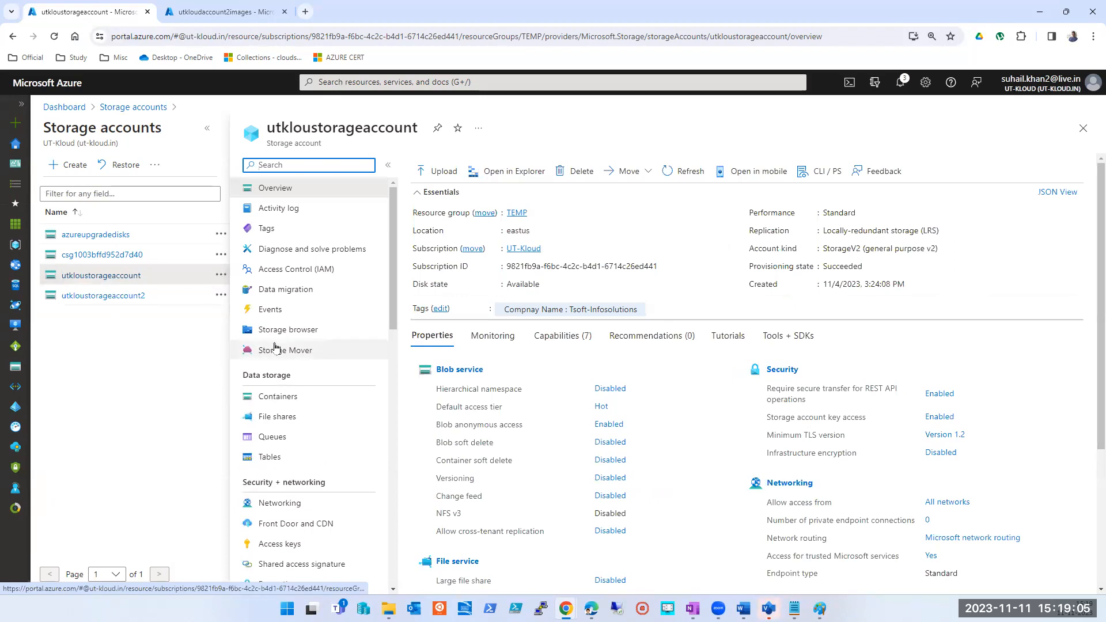
scroll(283, 345, down, 1)
scroll(283, 345, down, 4)
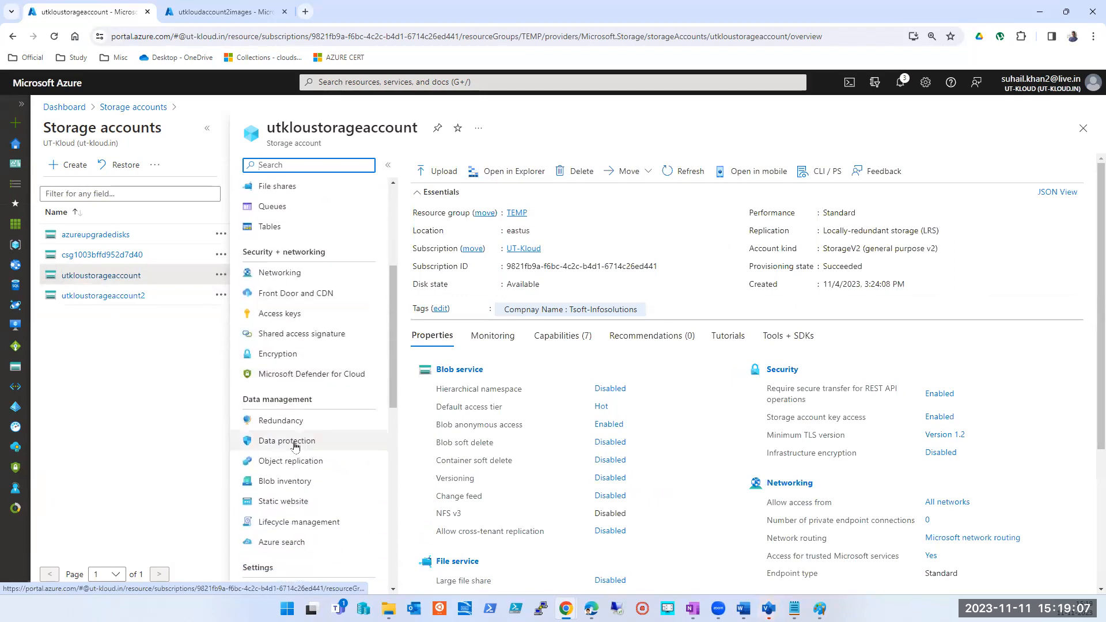
scroll(292, 478, down, 3)
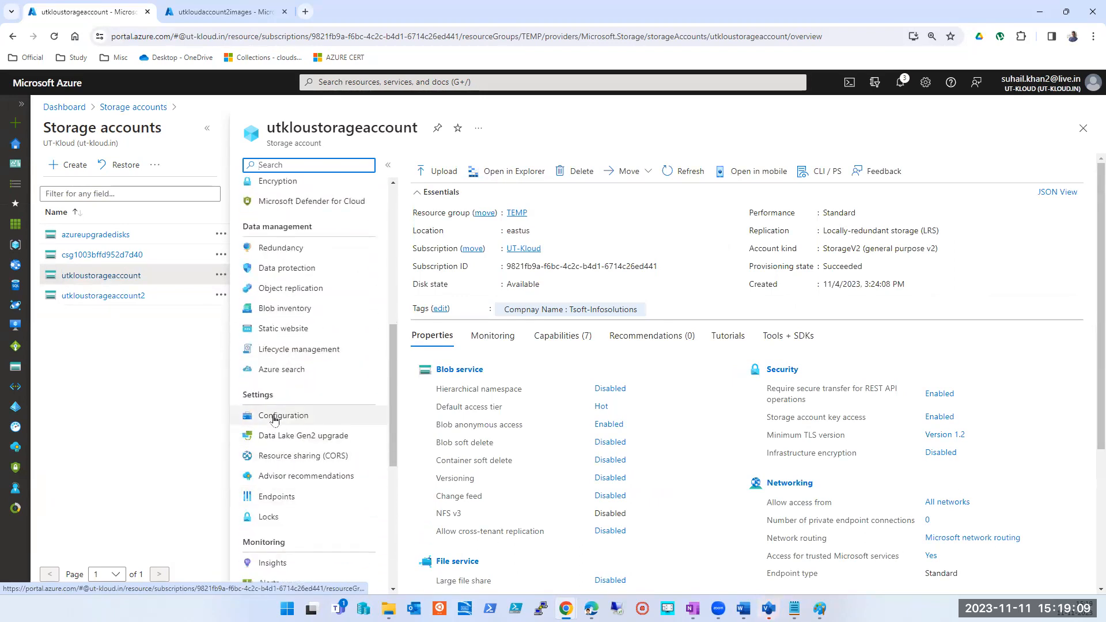
click(274, 417)
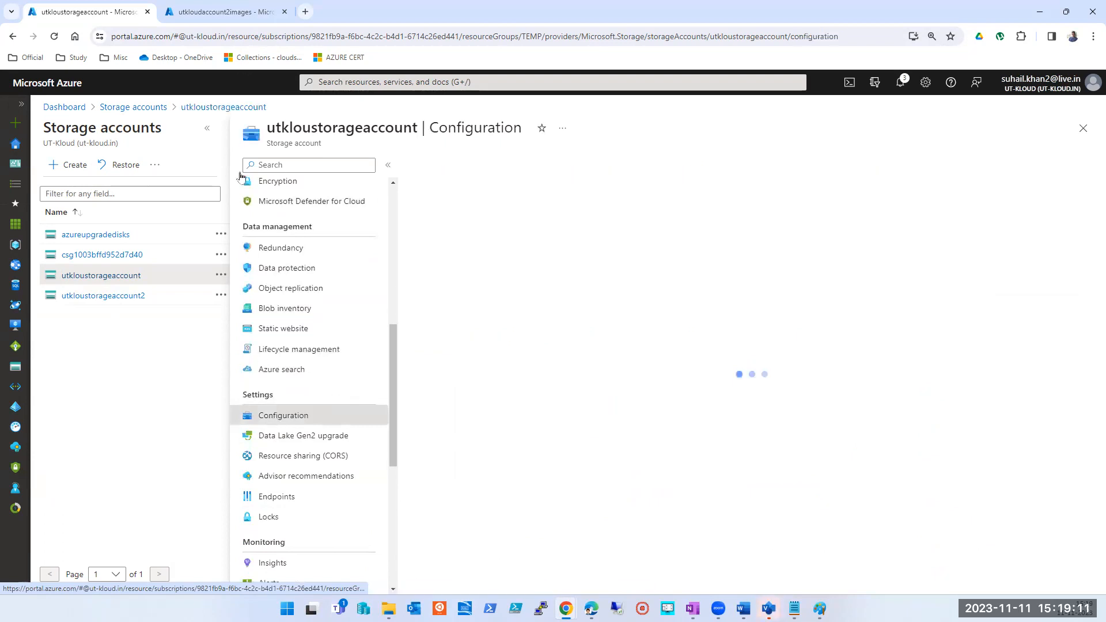
click(206, 129)
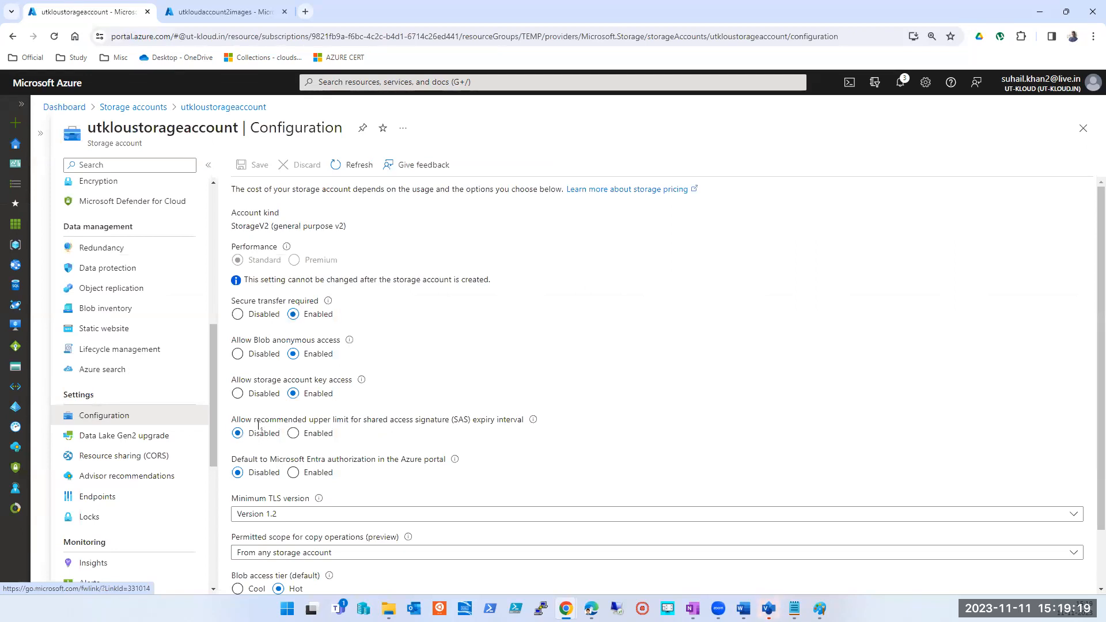
- Examine utkloustorageaccount's TLS version and Microsoft Entra authorization settings, and close the account
scroll(401, 422, down, 1)
scroll(400, 422, down, 1)
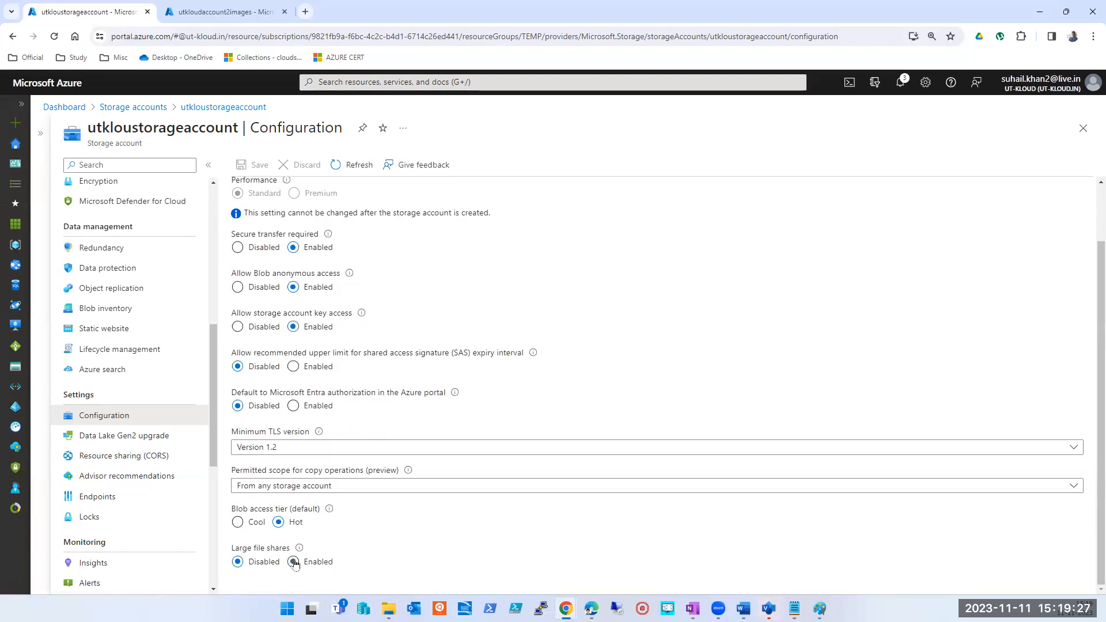
click(270, 450)
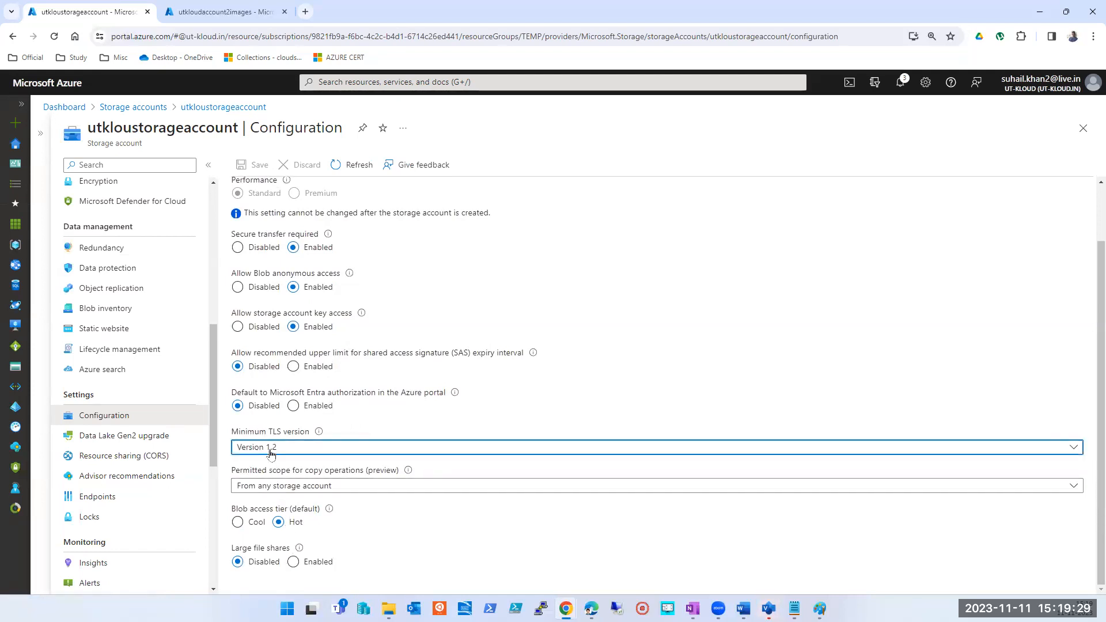
click(270, 453)
triple_click(405, 395)
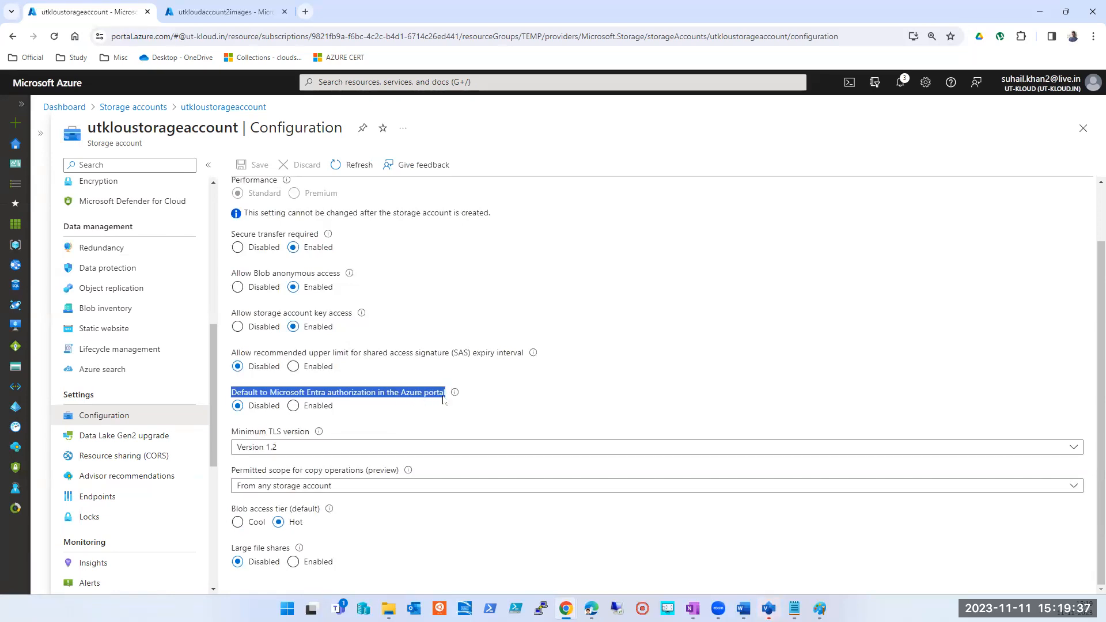
mouse_move(448, 399)
scroll(421, 336, up, 1)
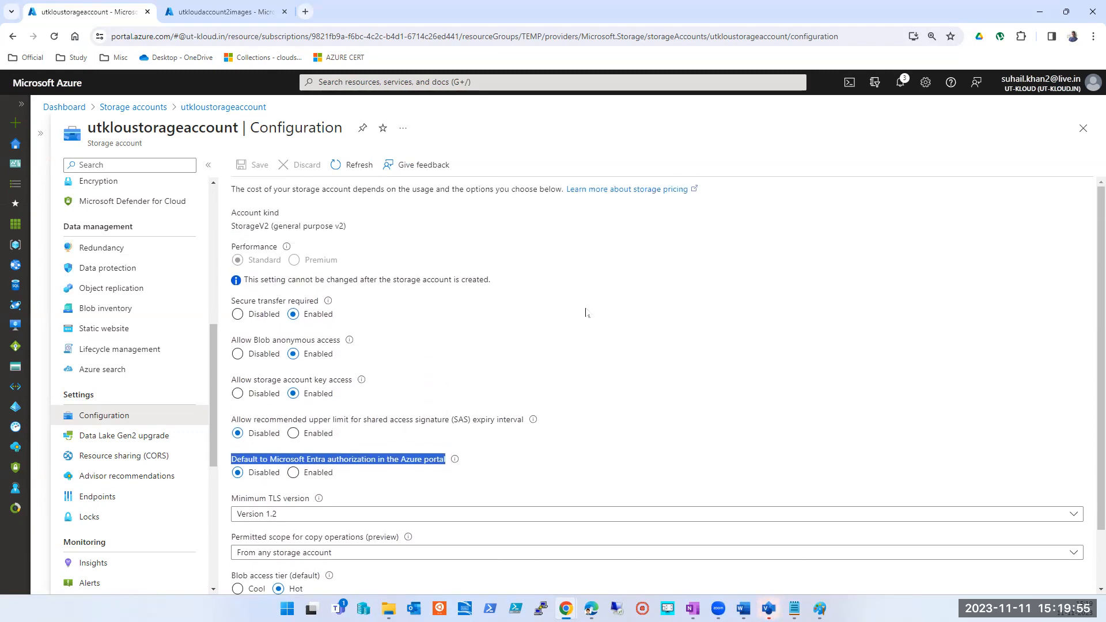
click(1075, 129)
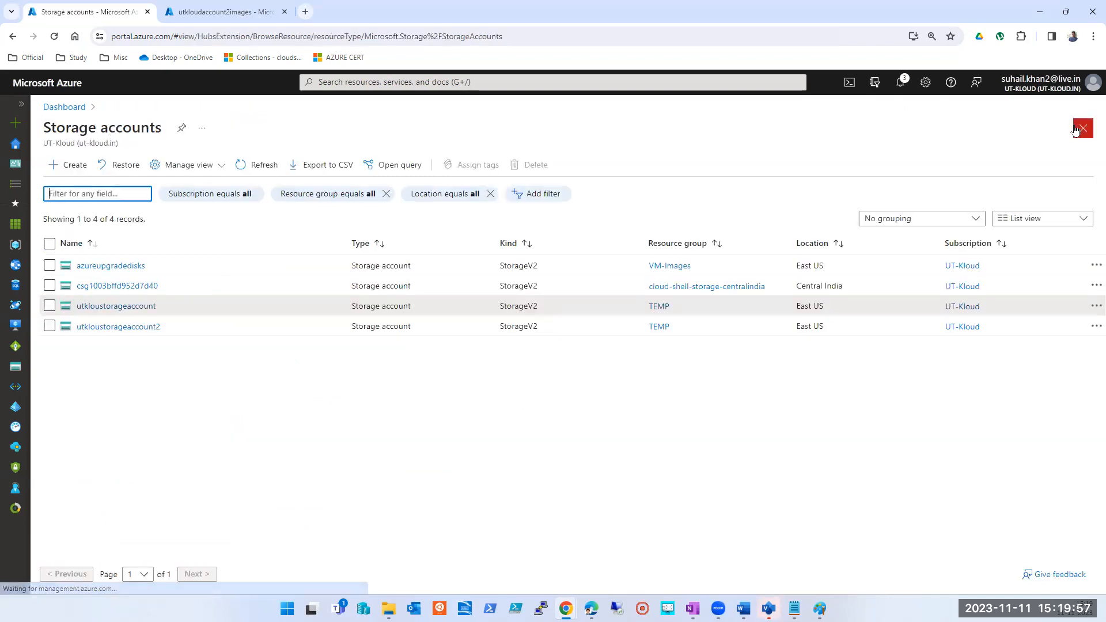
- Open the Configuration settings of utkloustorageaccount2 with the storage accounts list collapsed
click(118, 326)
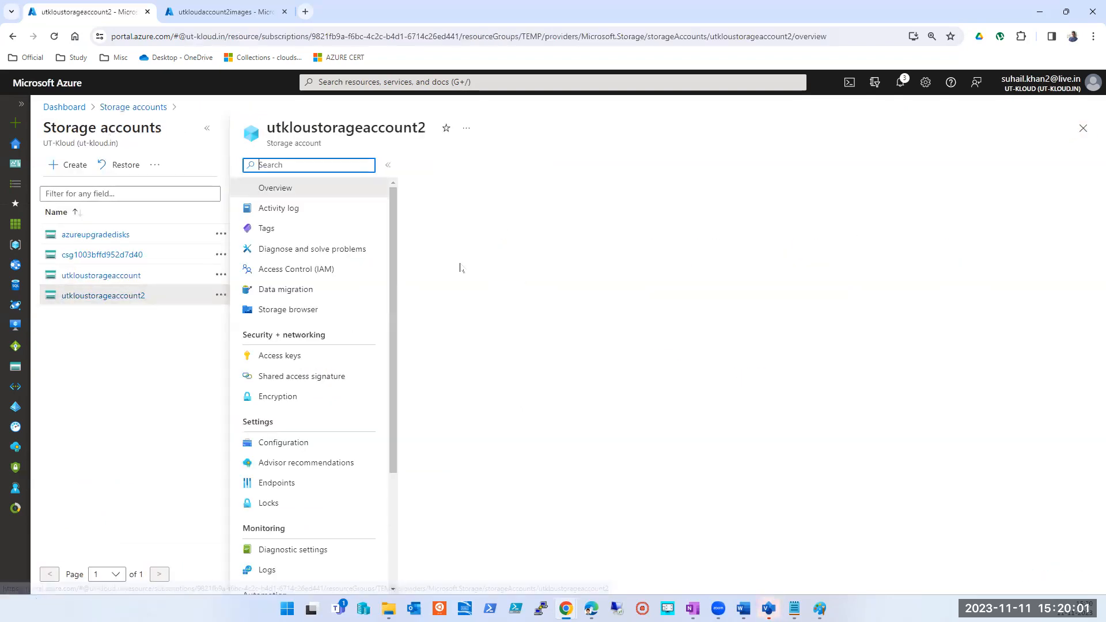
click(207, 128)
scroll(106, 460, down, 6)
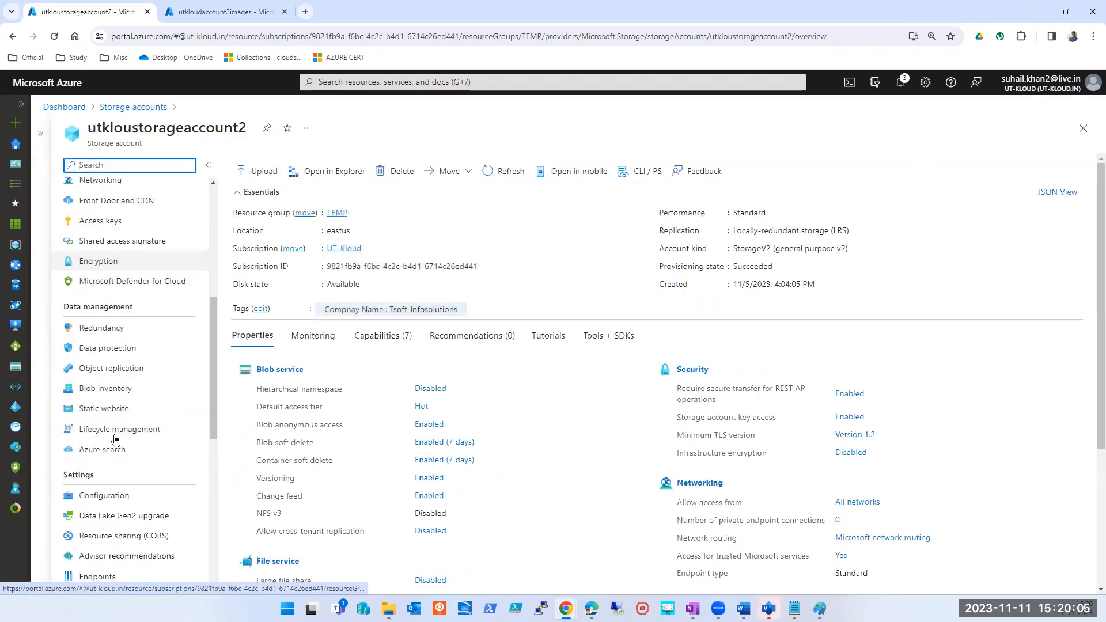
scroll(106, 483, down, 5)
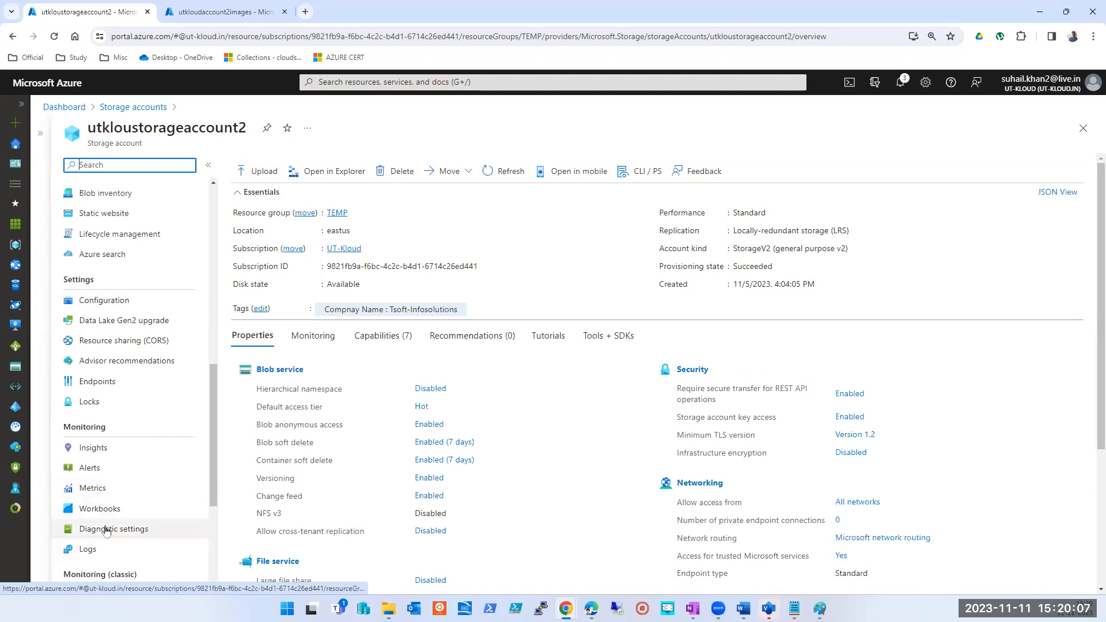
scroll(106, 530, up, 3)
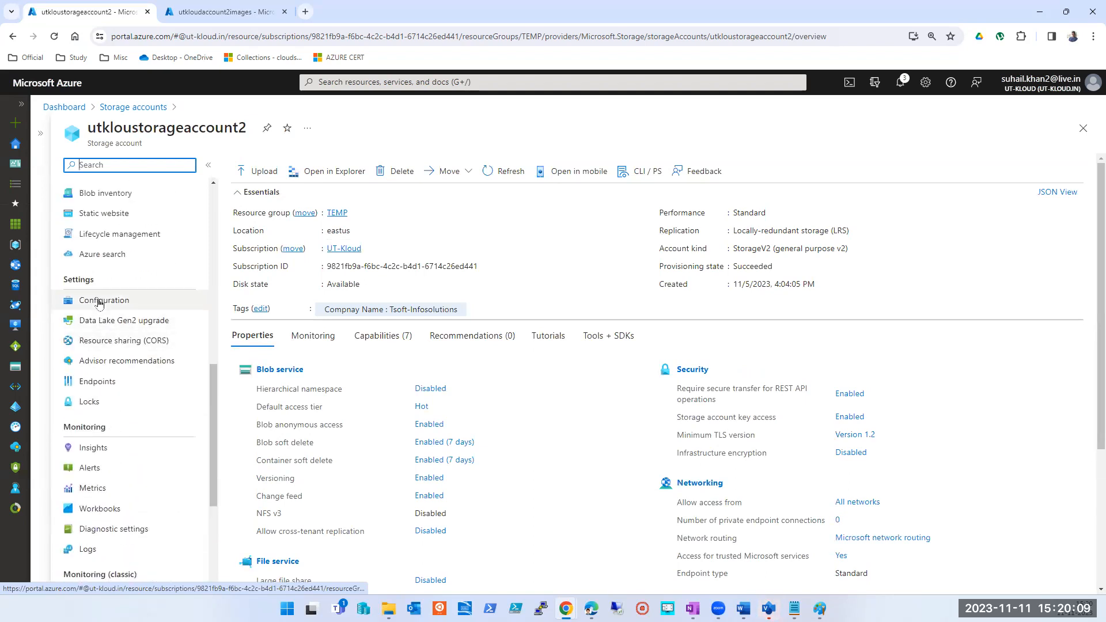
click(99, 302)
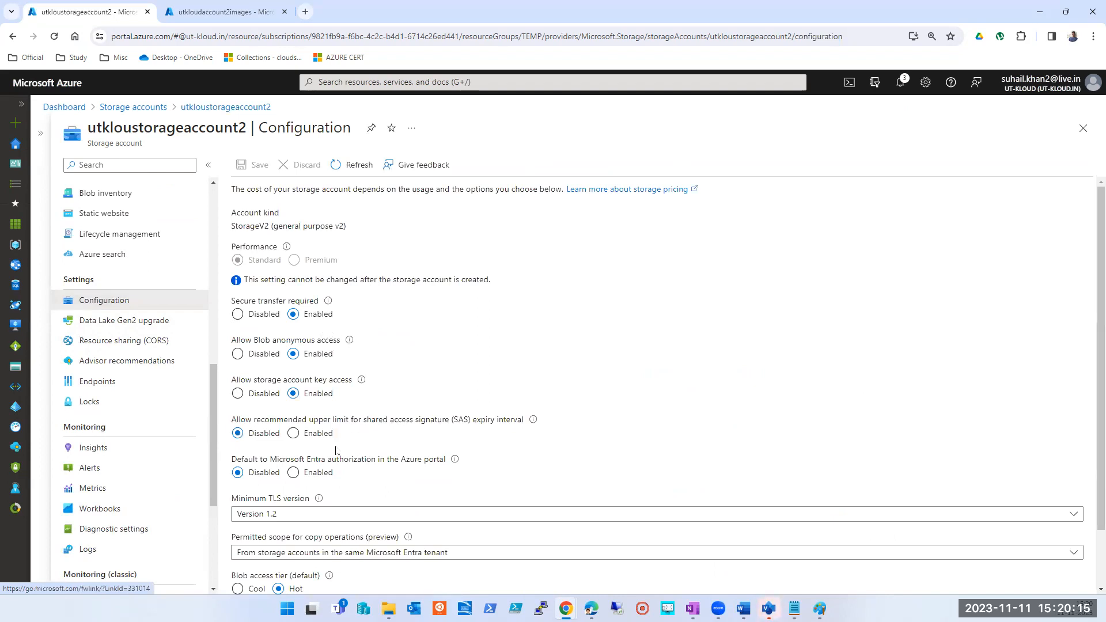
- Review utkloustorageaccount2's configuration options, including Secure transfer required, and return to the storage accounts list
scroll(434, 448, down, 1)
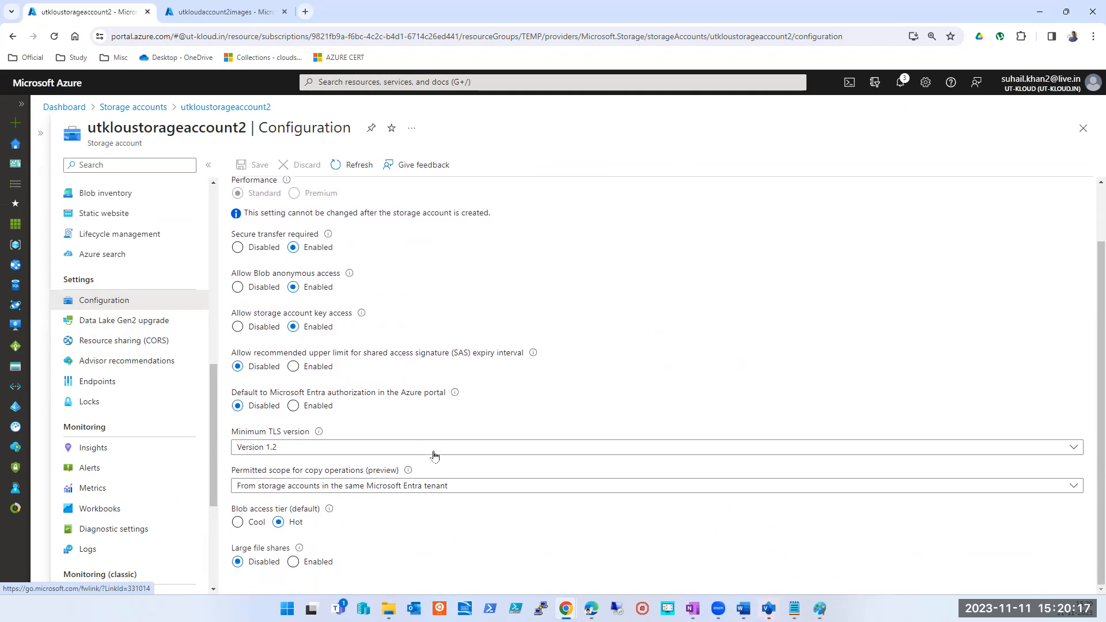
scroll(436, 461, up, 1)
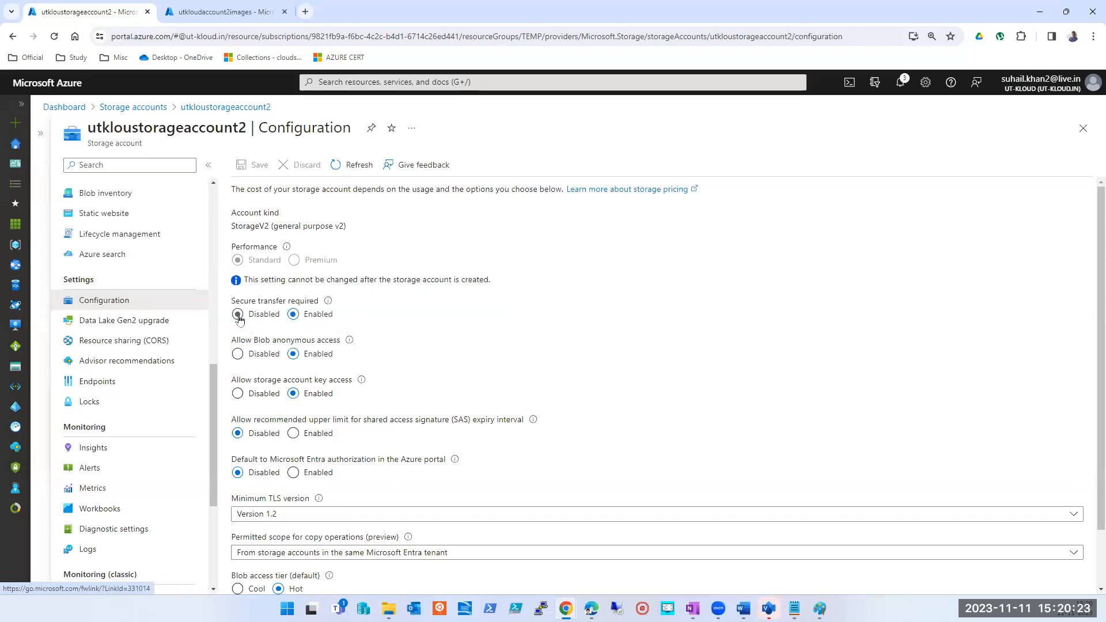
mouse_move(329, 302)
scroll(45, 421, down, 4)
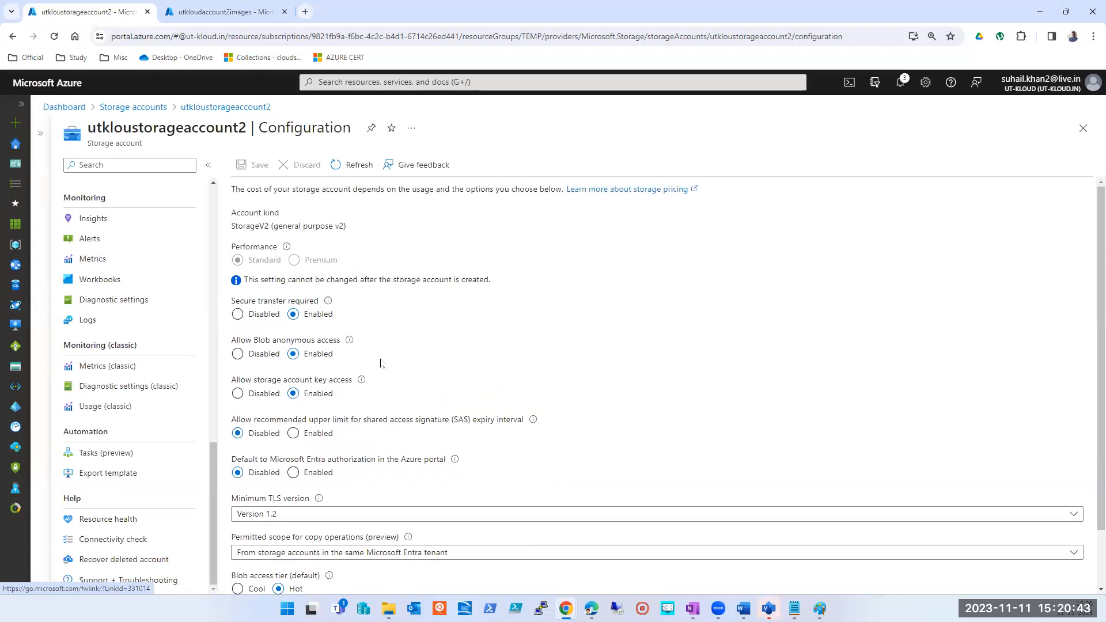
click(1083, 128)
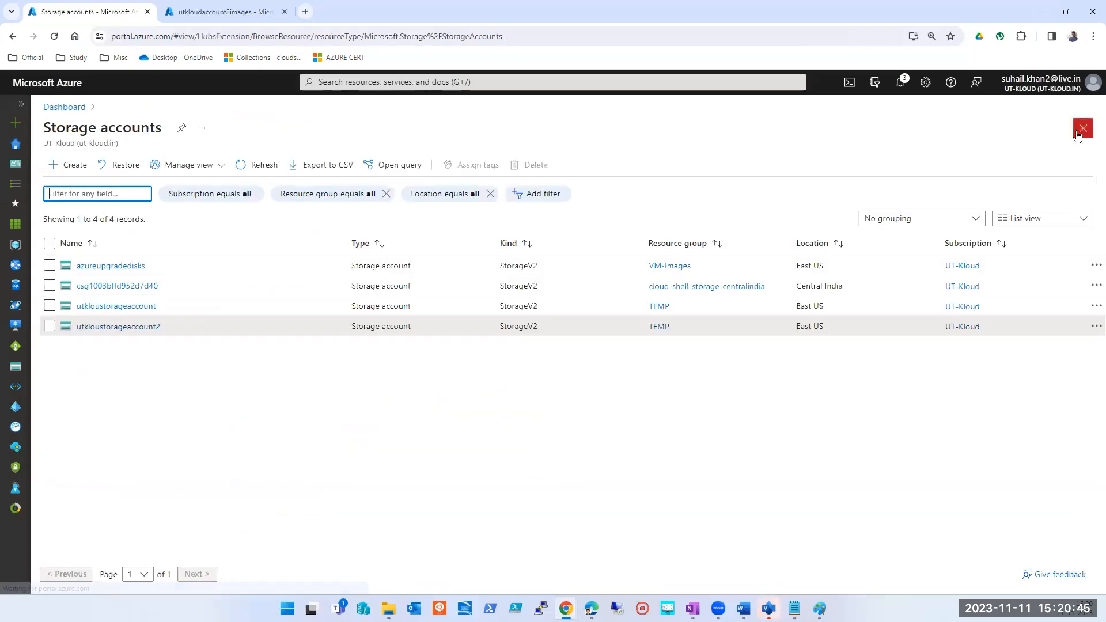
- Reopen utkloustorageaccount2 and open its utkloudaccount2images blob container
click(133, 326)
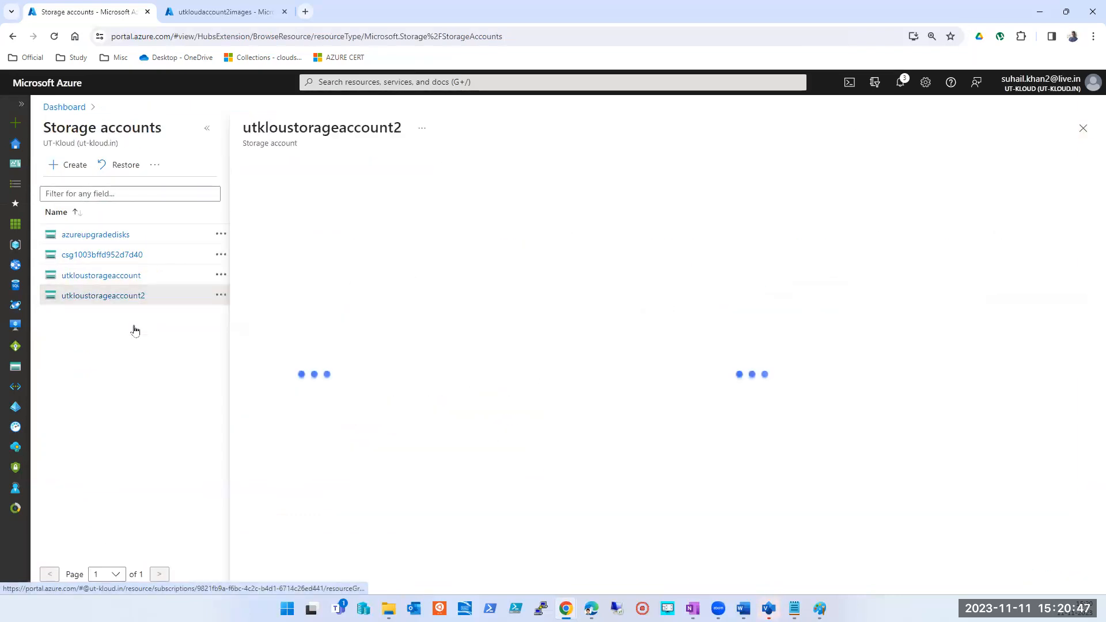
click(209, 135)
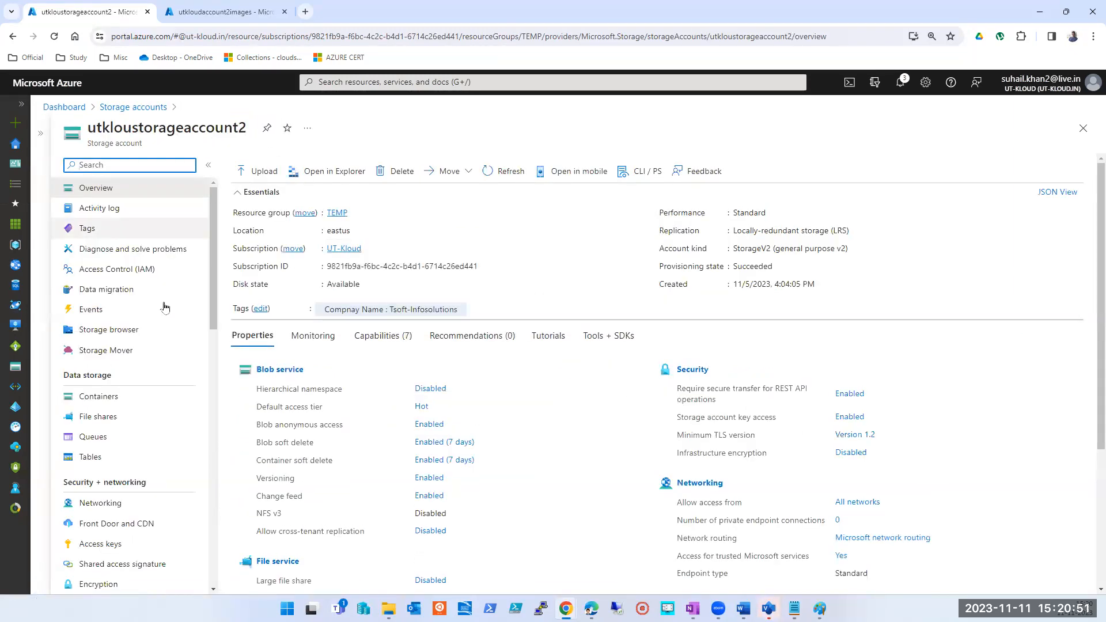
click(87, 397)
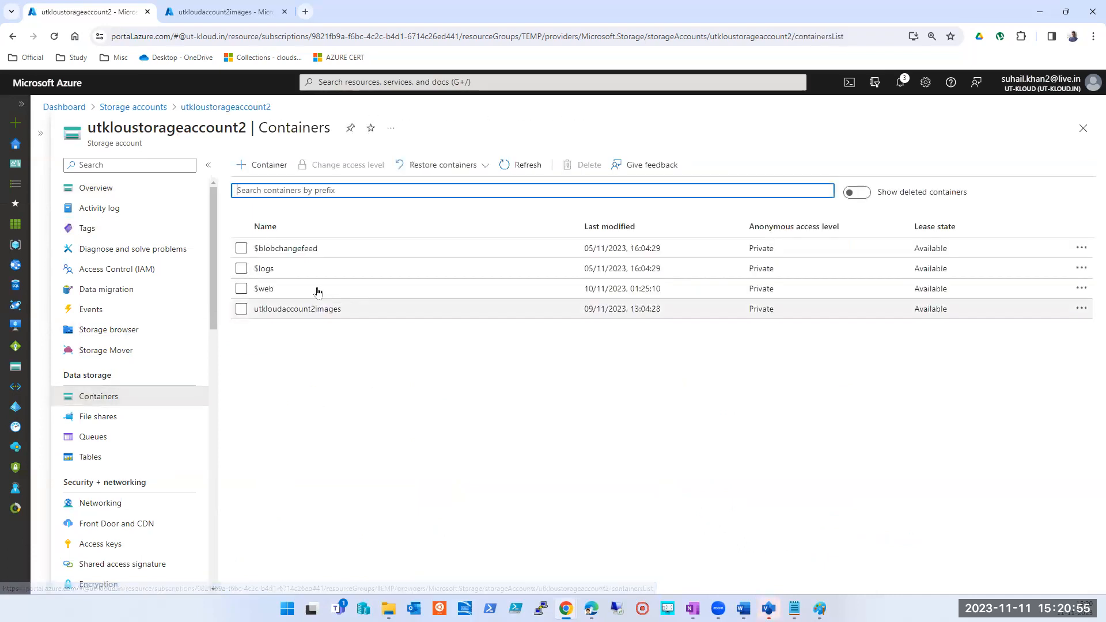
click(258, 309)
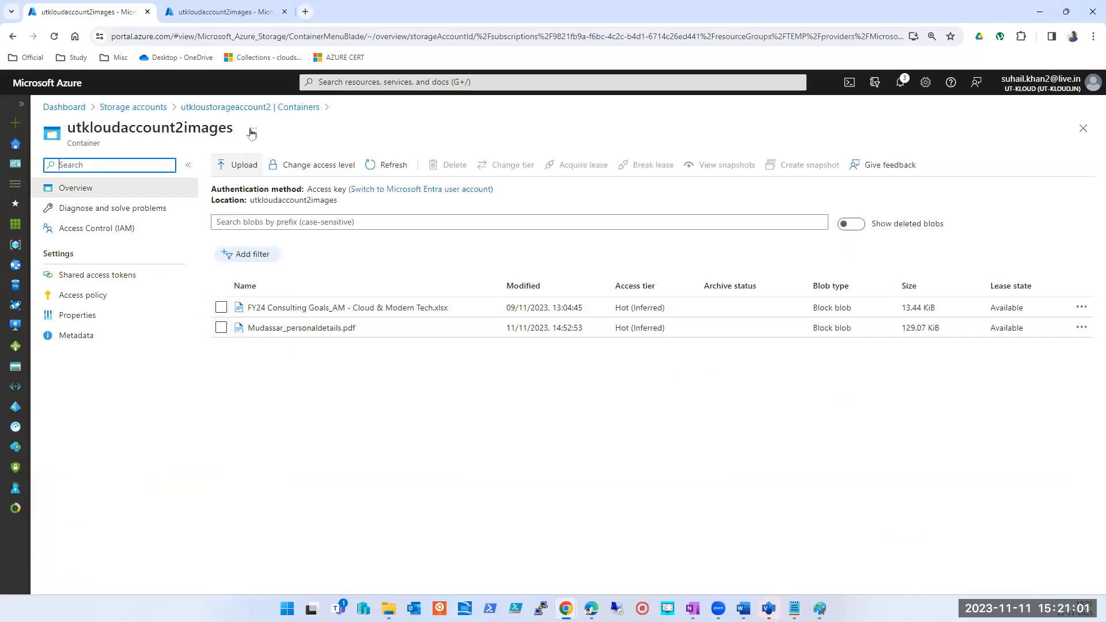
- Return to the storage accounts list and open utkloustorageaccount's testfolder blob container
click(384, 85)
click(338, 275)
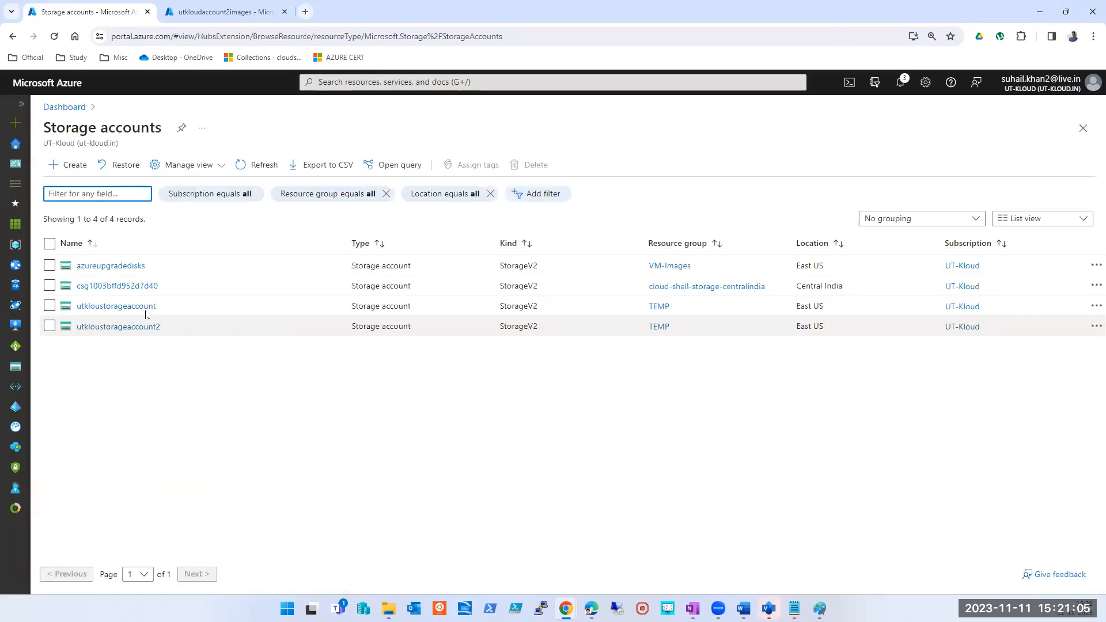
click(115, 306)
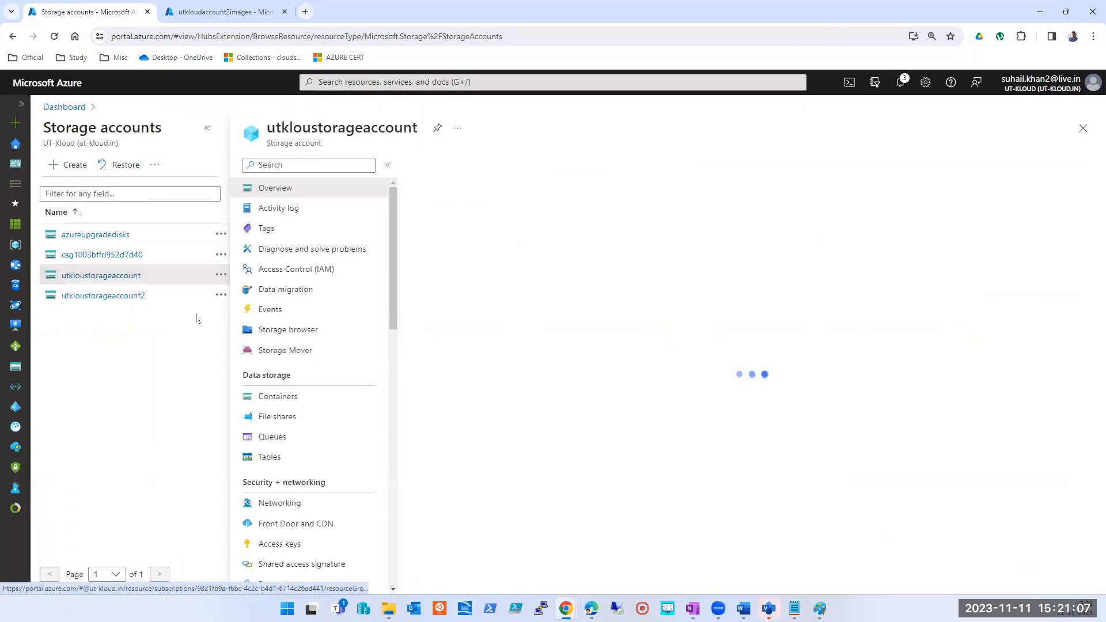
click(267, 397)
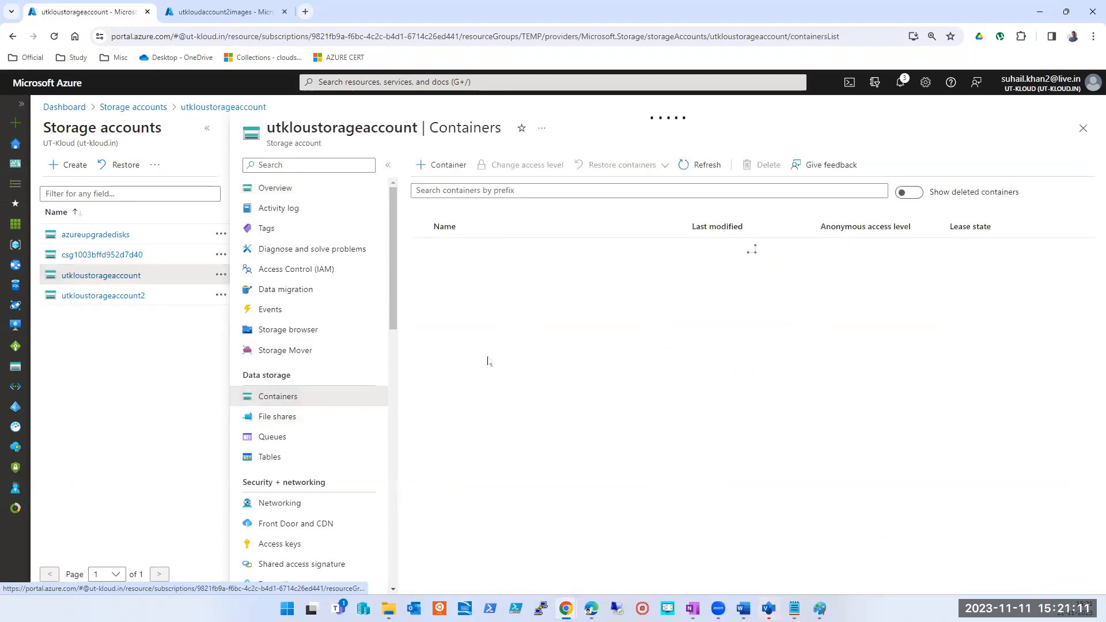
click(453, 293)
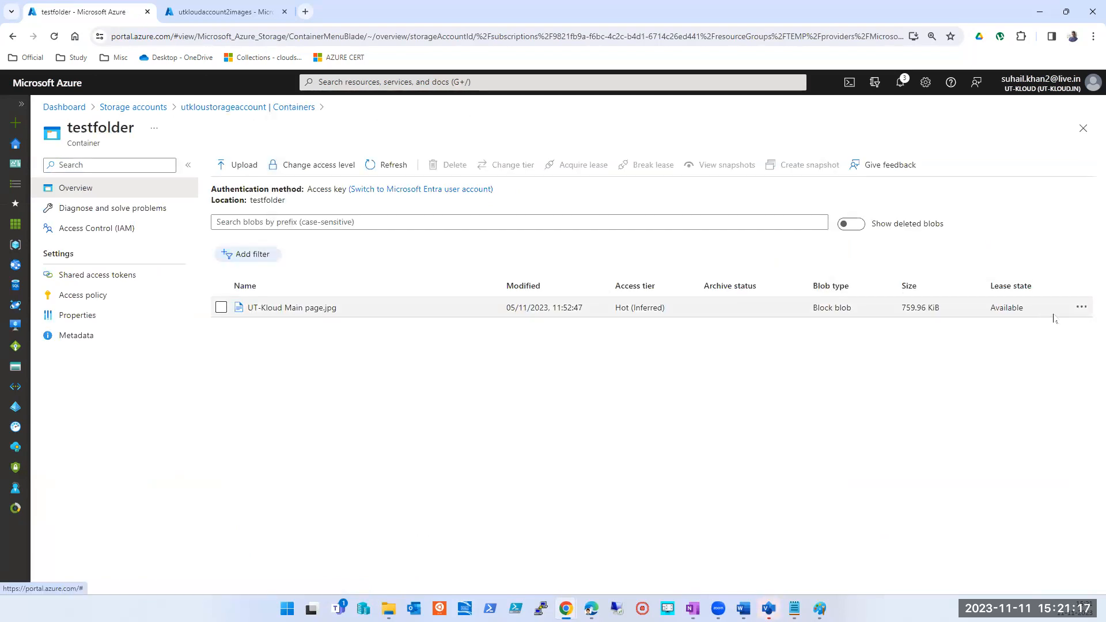
- Open the properties of the UT-Kloud Main page.jpg blob, copy its URL, and close the properties
click(1081, 308)
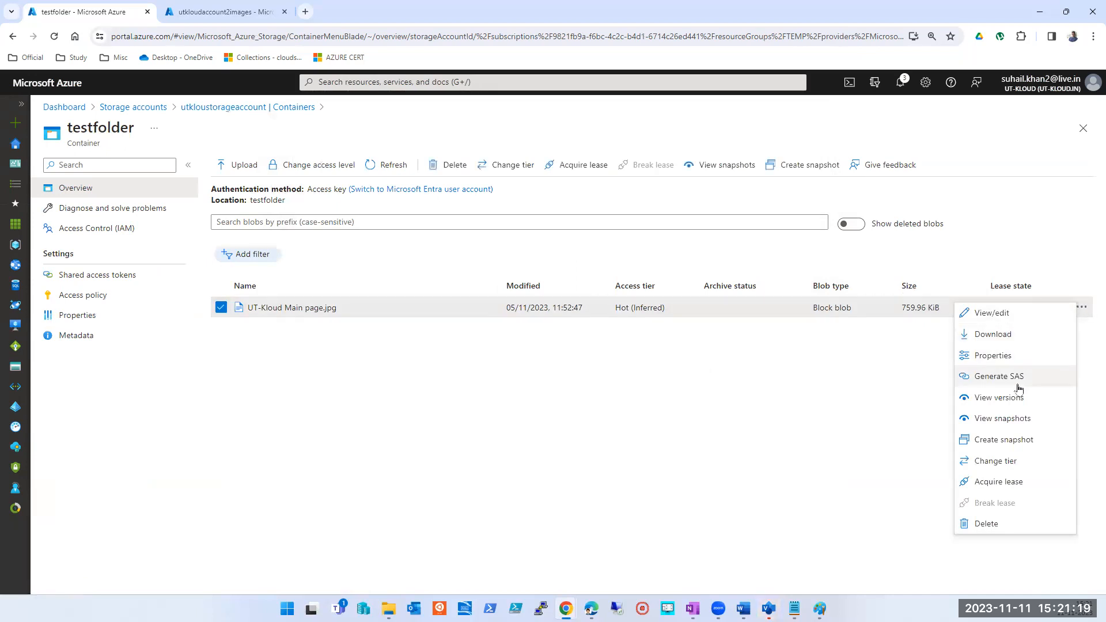
click(262, 308)
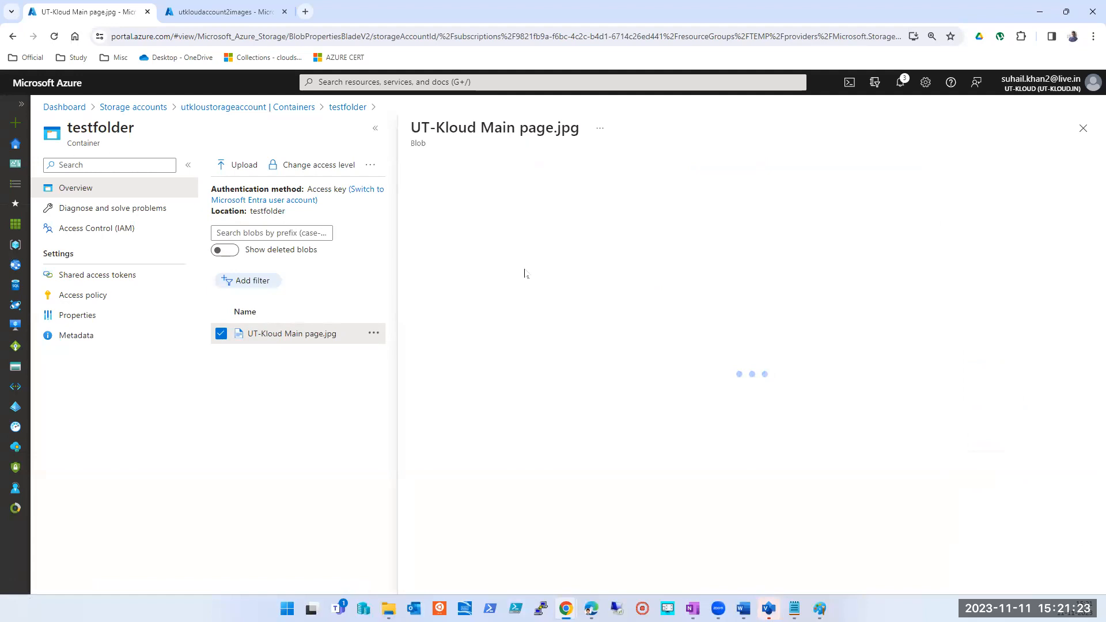
click(686, 237)
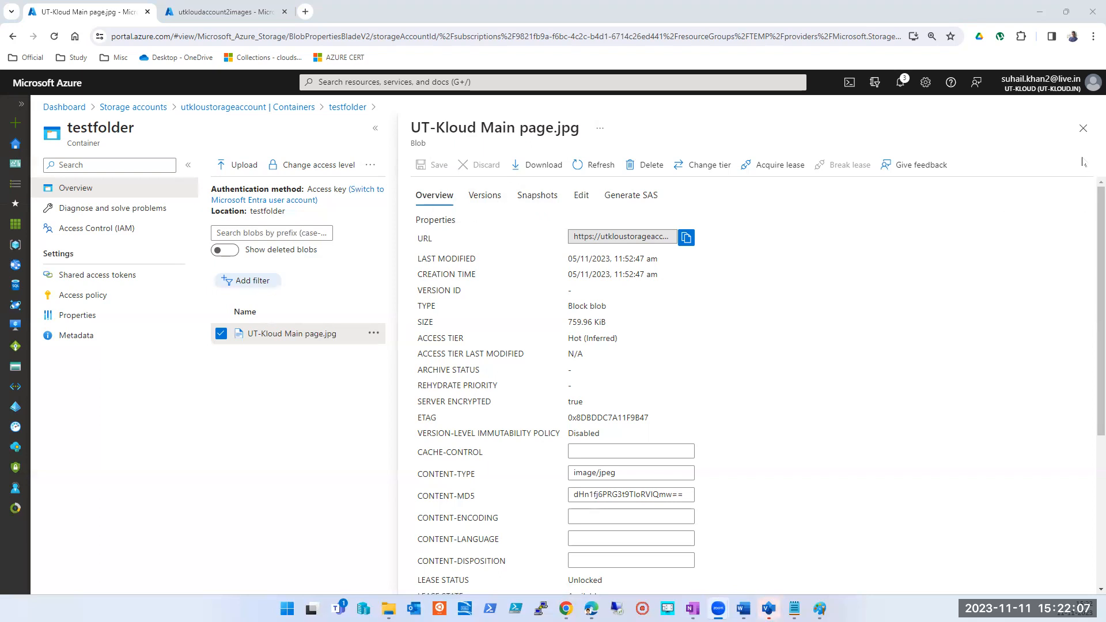
click(1083, 128)
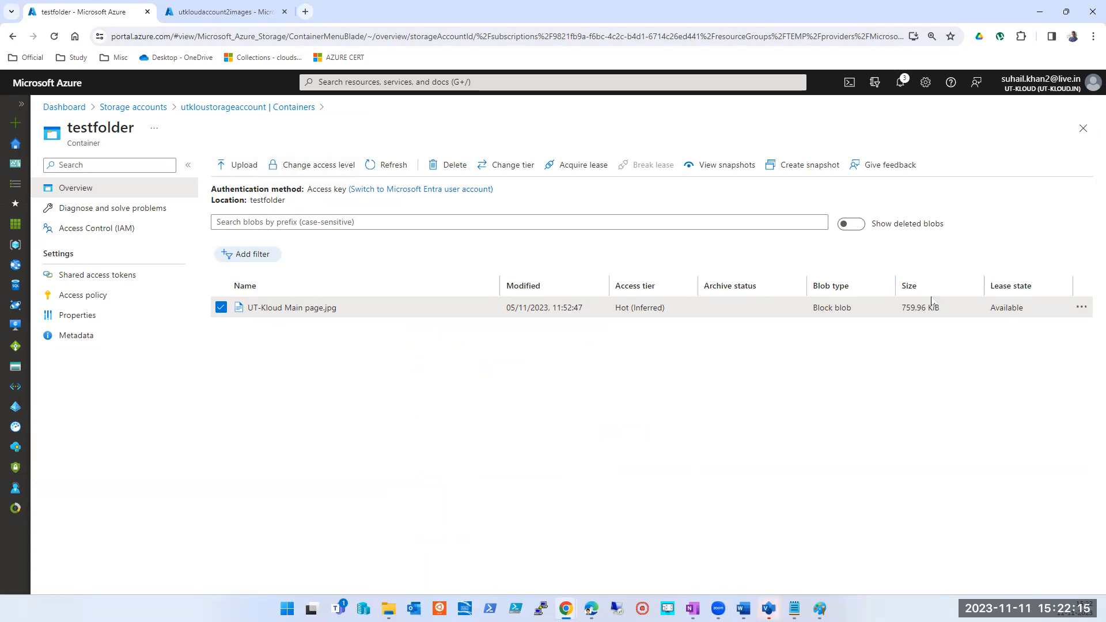
- Change testfolder's anonymous access level to Private (no anonymous access) and refresh the blob list
click(305, 165)
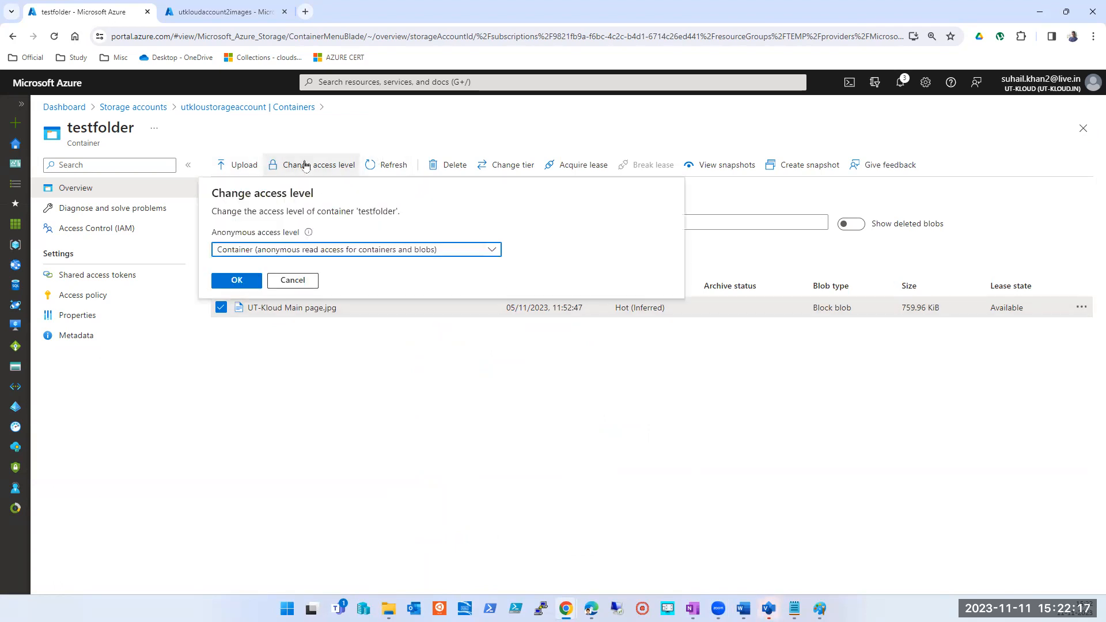
click(357, 251)
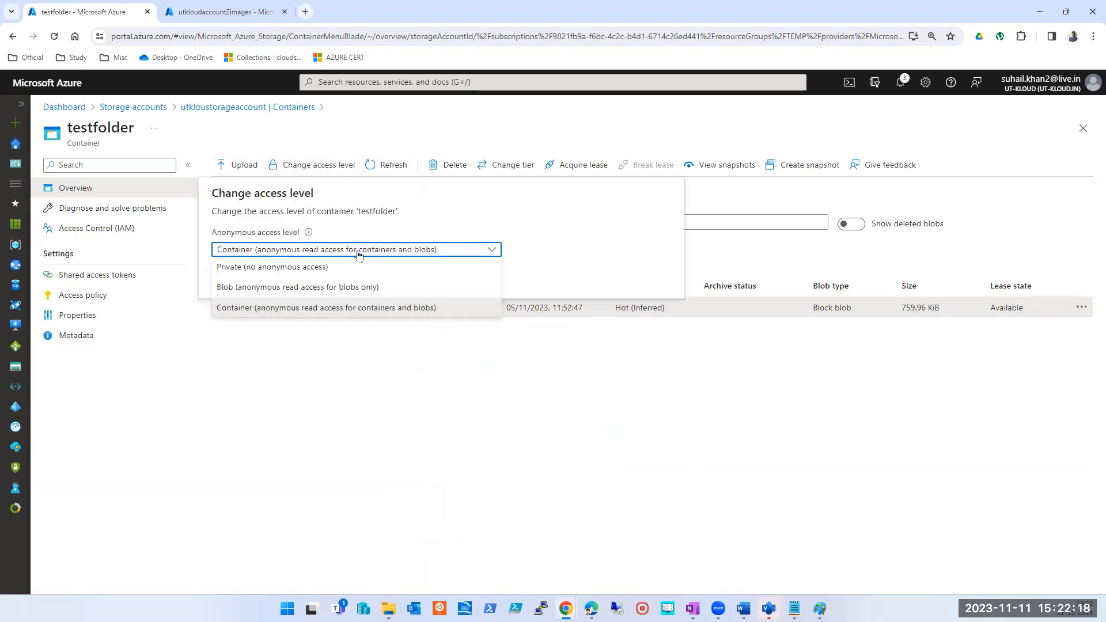
click(322, 269)
click(234, 278)
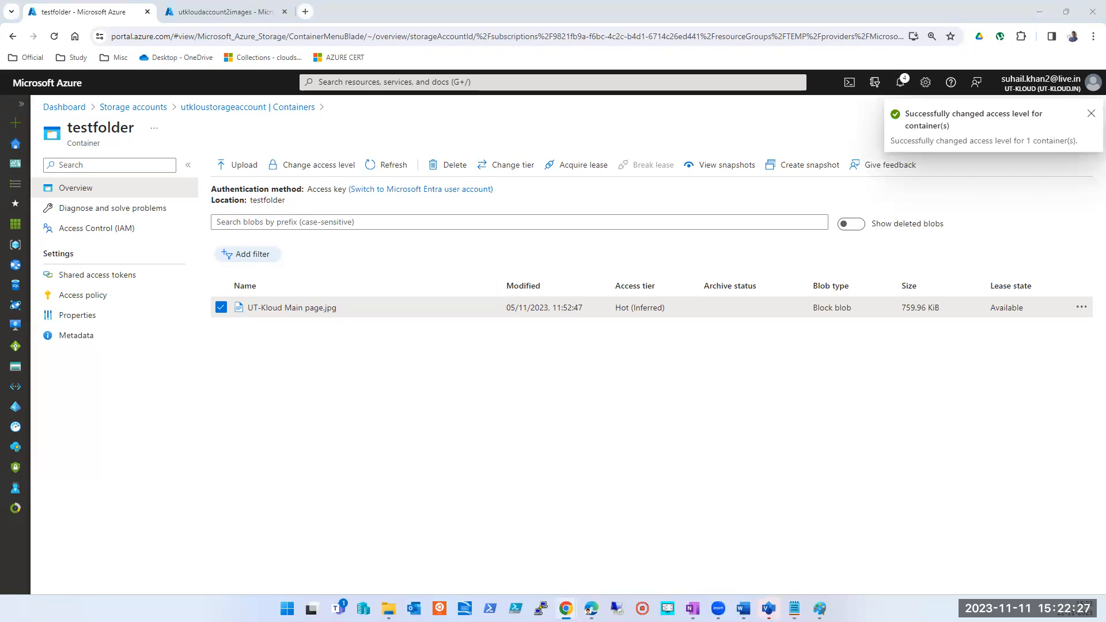
click(372, 165)
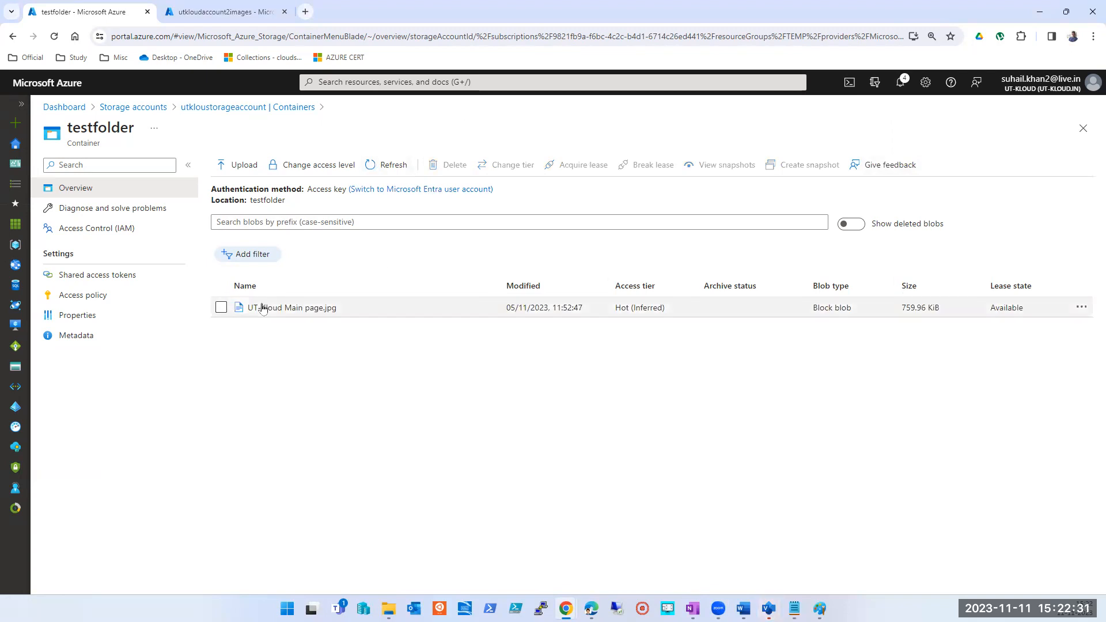
- Select UT-Kloud Main page.jpg, review the anonymous access level options for testfolder, and cancel without changing them
click(222, 307)
click(311, 166)
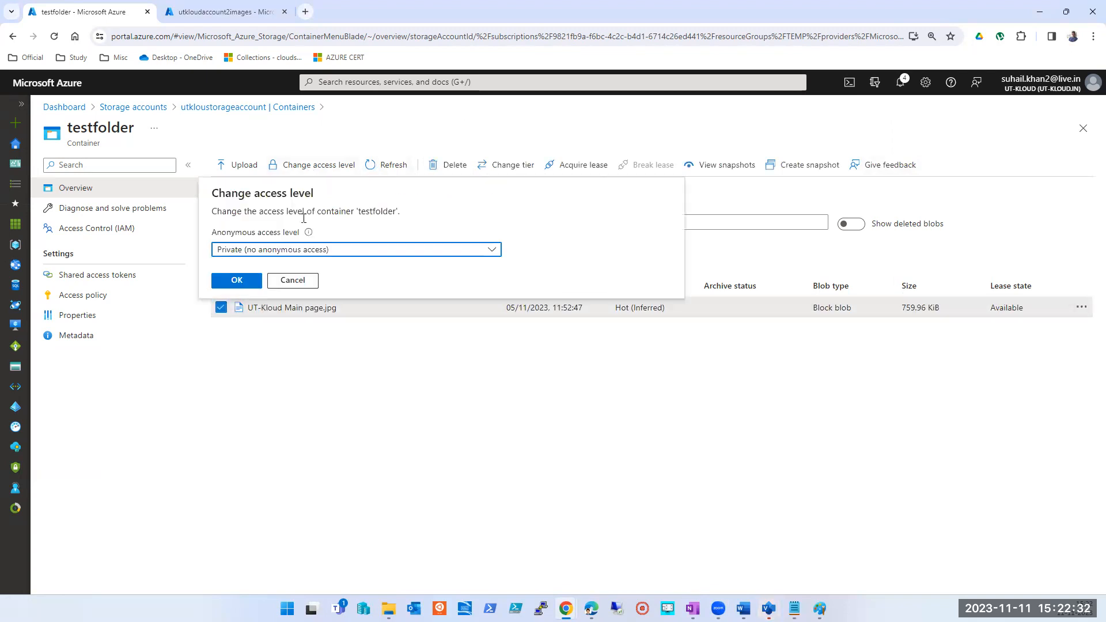
click(302, 253)
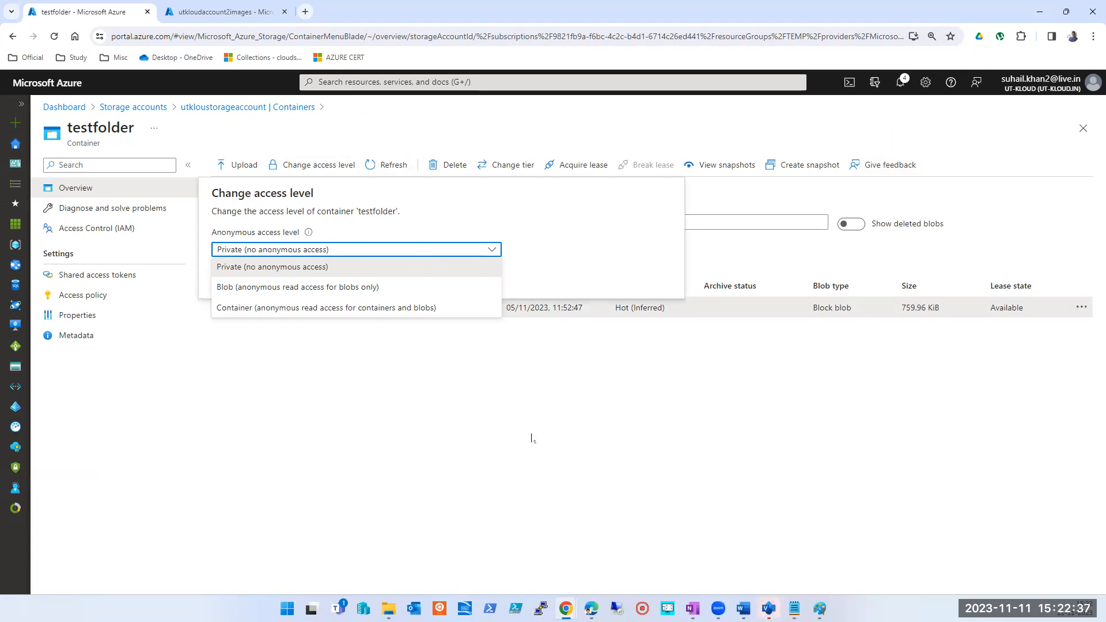
click(566, 499)
click(292, 280)
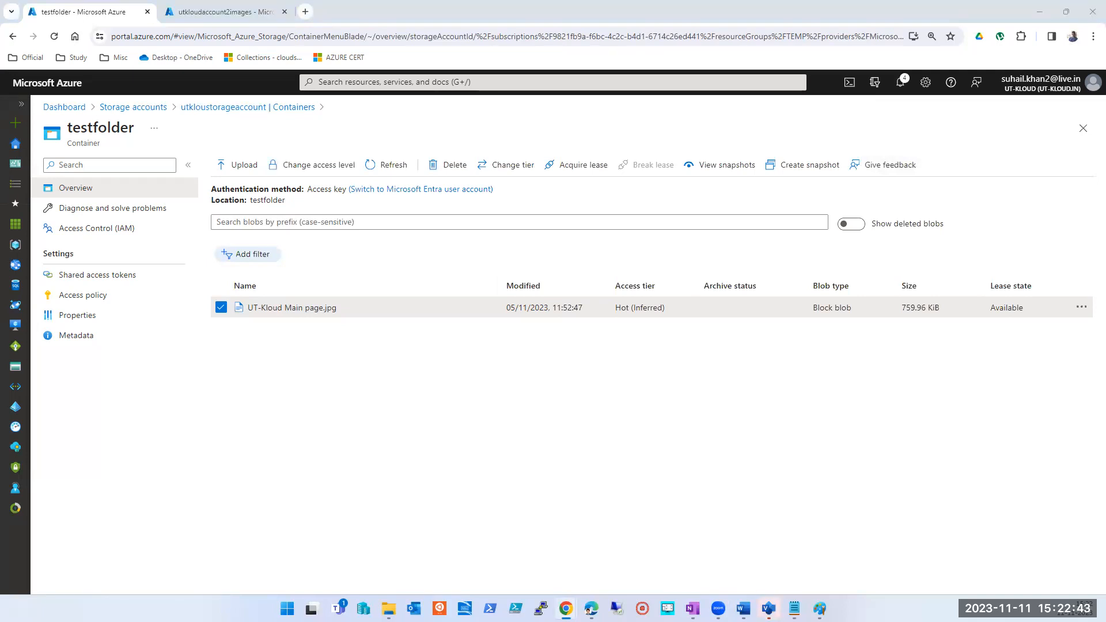
click(305, 11)
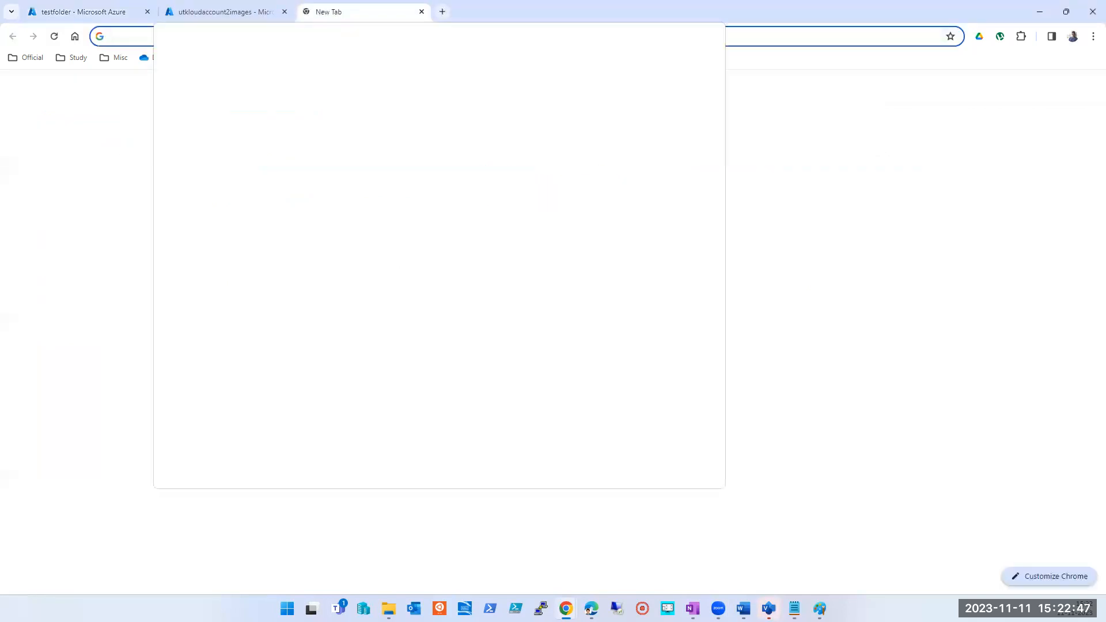
key(ctrl+w)
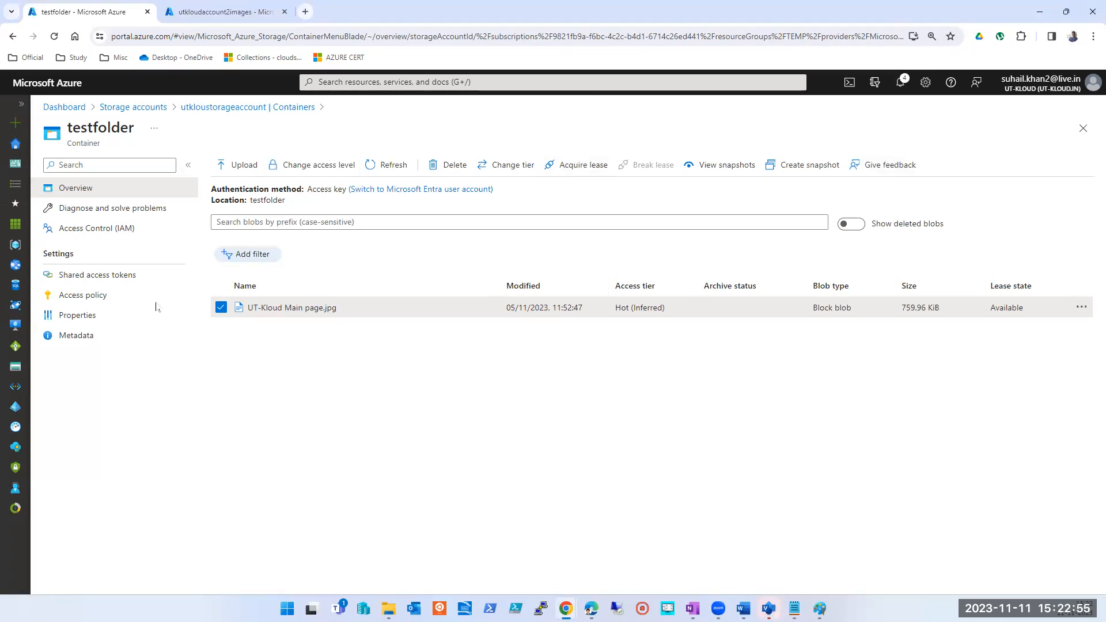
- Return to the containers list, select testfolder, review its access level options there, and cancel the change
click(1083, 128)
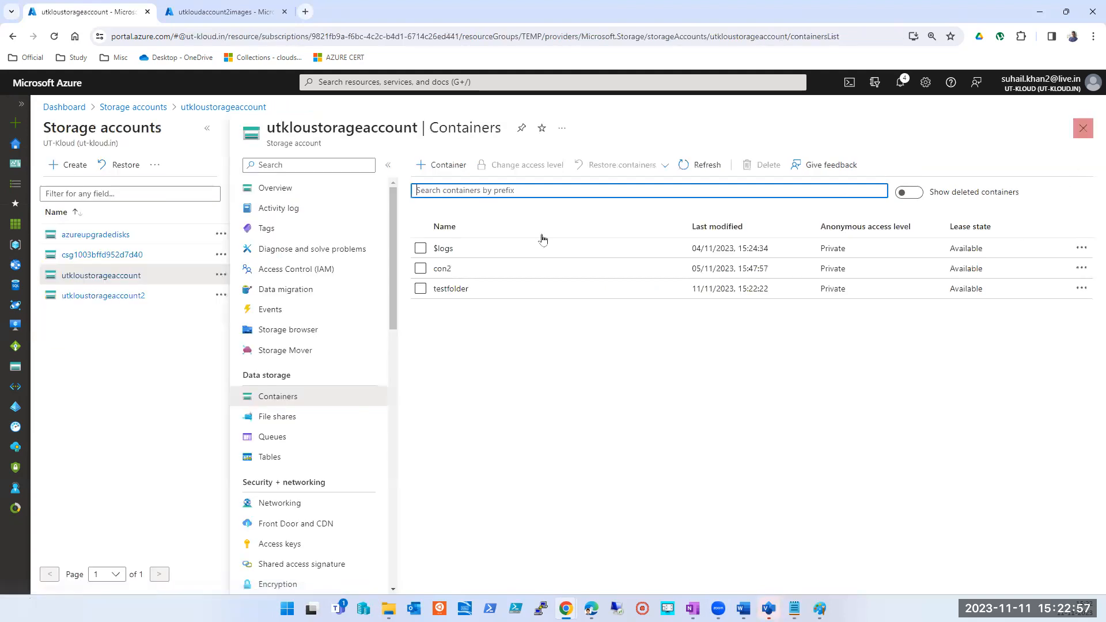
click(420, 288)
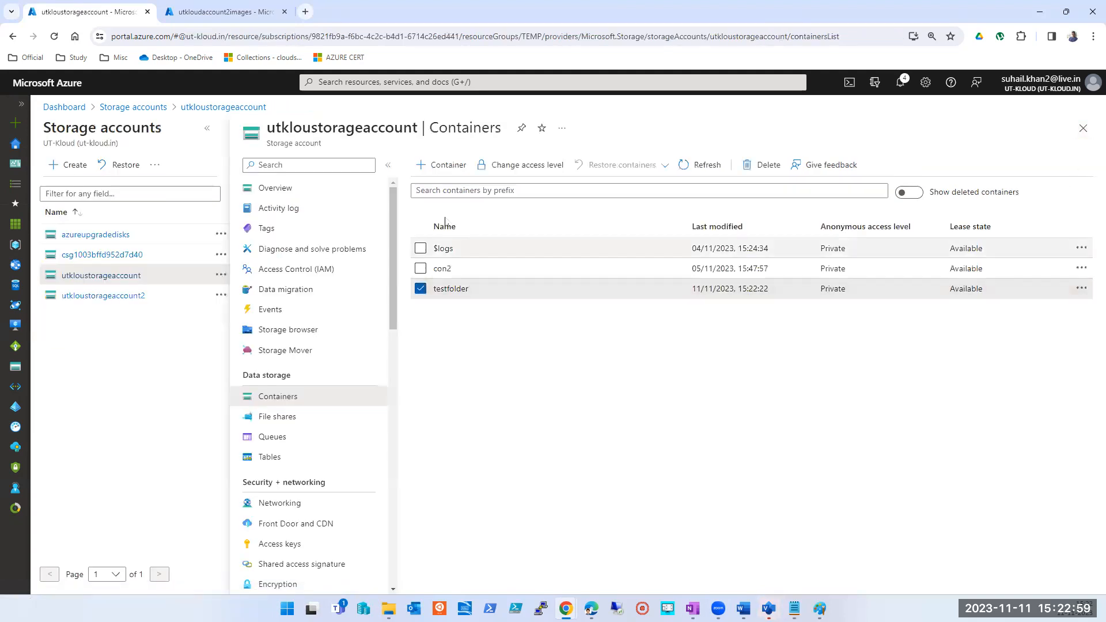
click(521, 165)
click(528, 252)
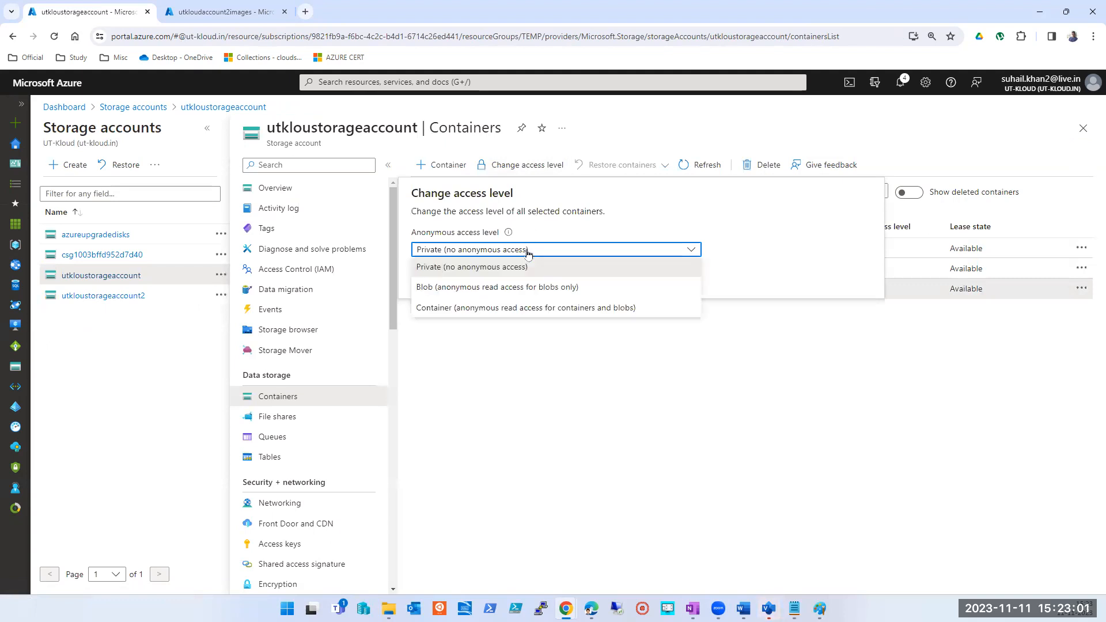
click(510, 424)
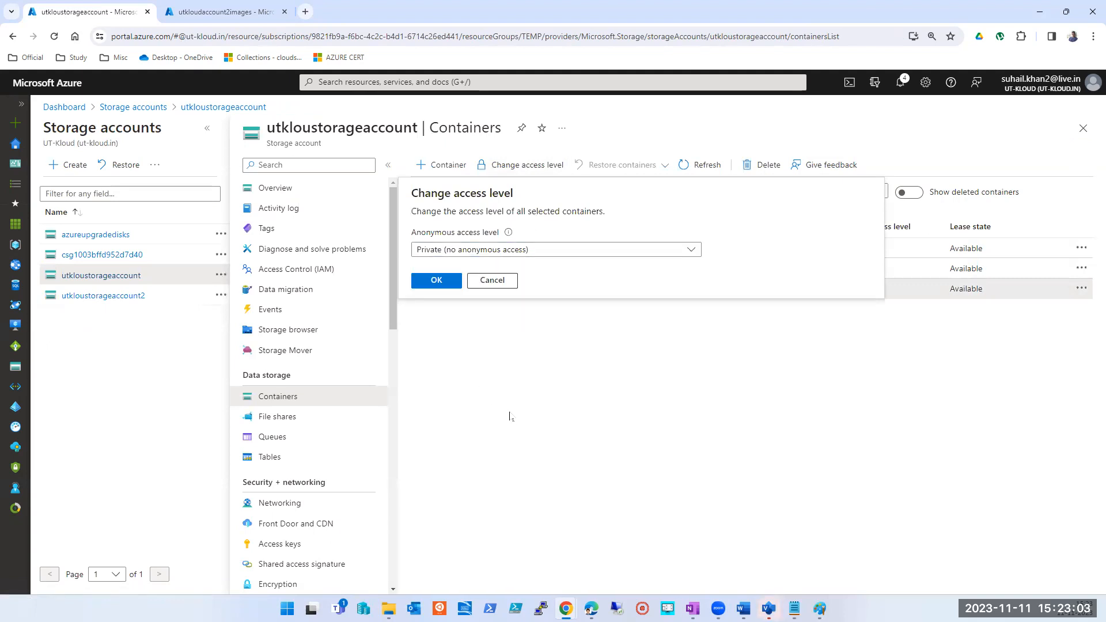
click(493, 282)
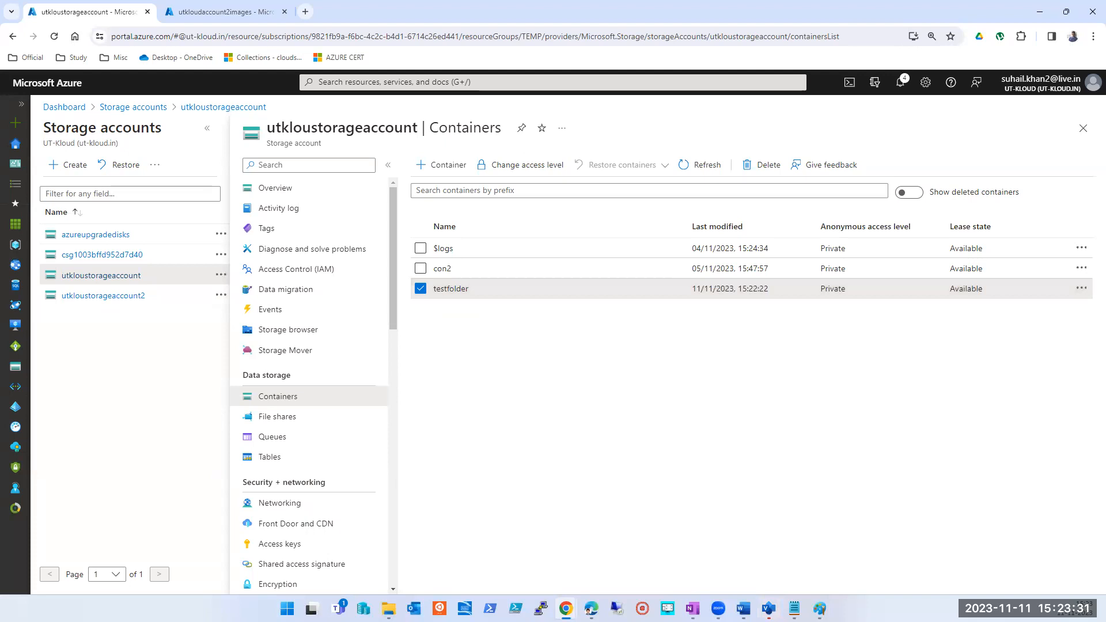
- Open the Configuration settings of utkloustorageaccount
key(alt+Tab)
click(93, 278)
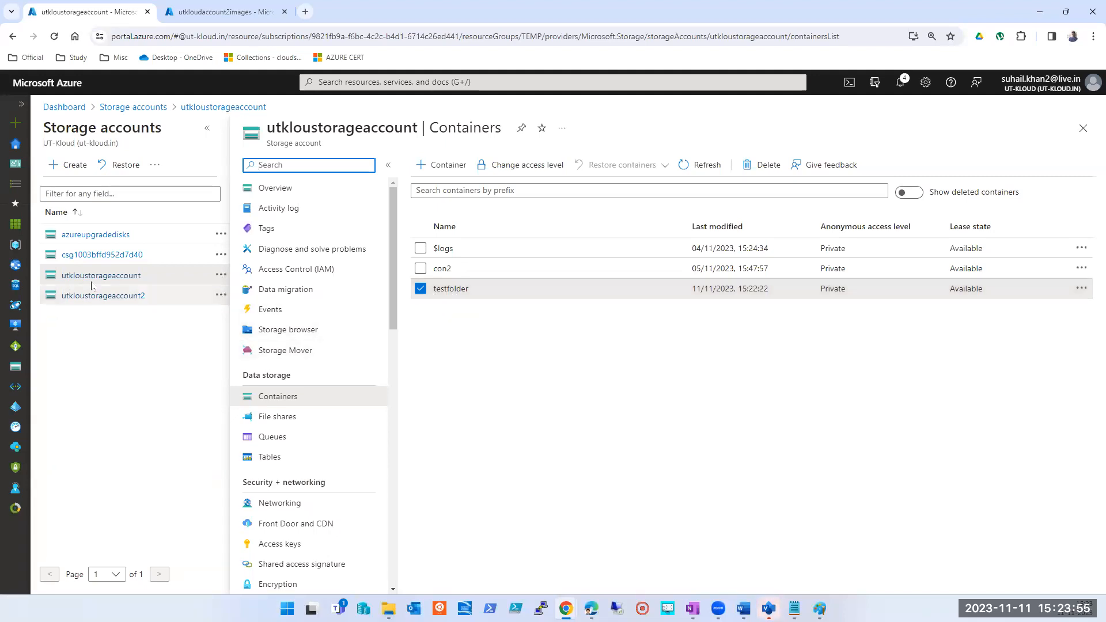
scroll(259, 507, down, 10)
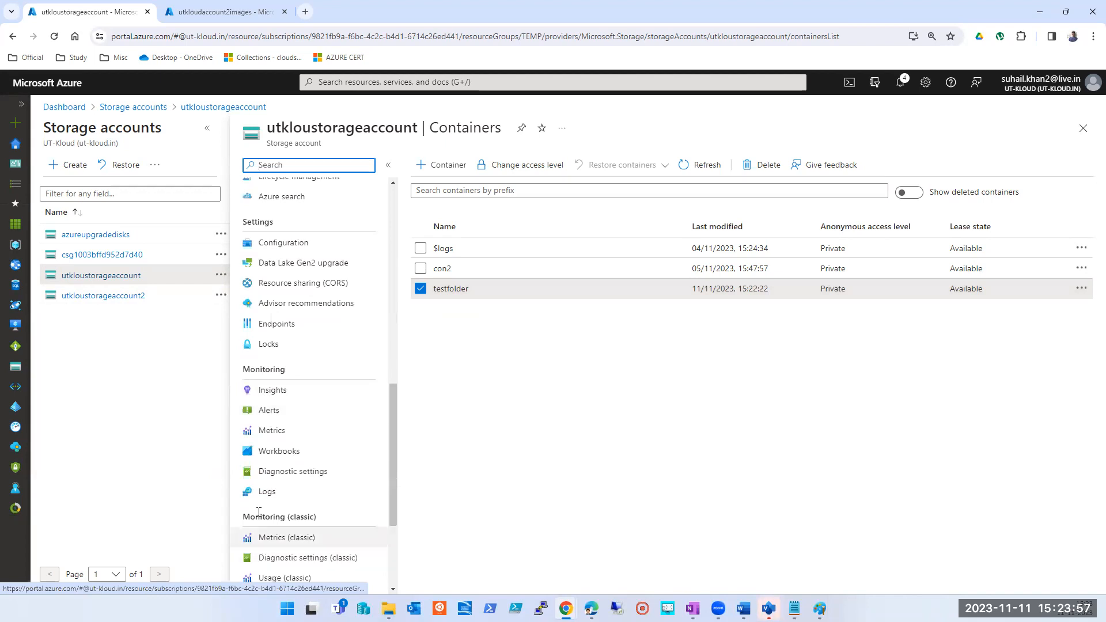
click(275, 247)
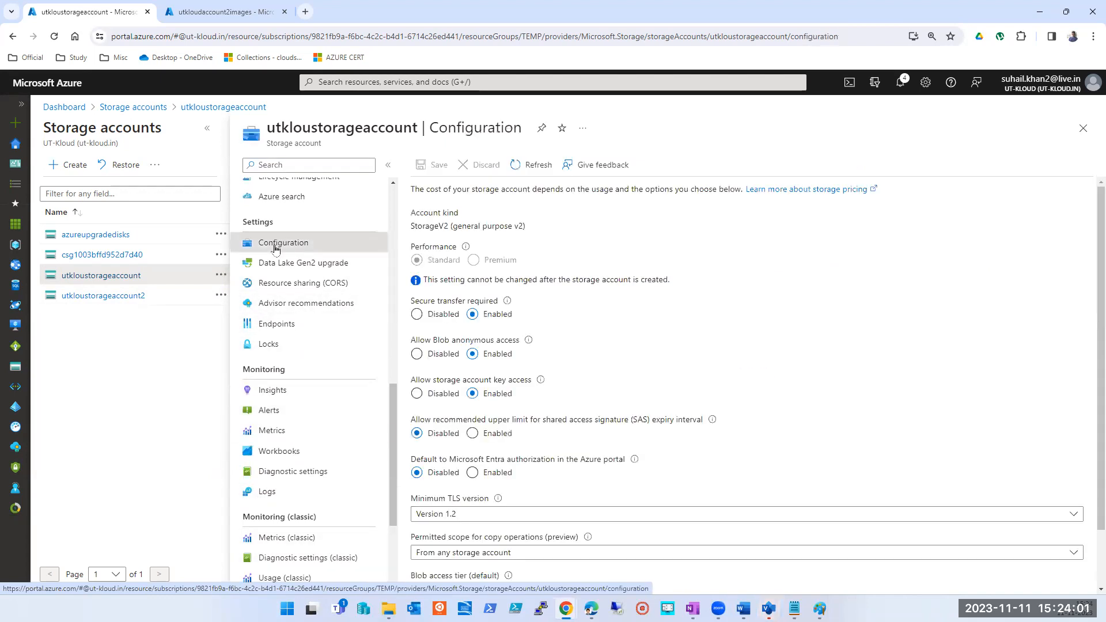
- Try setting Allow Blob anonymous access to Disabled and set it back to Enabled without saving
click(416, 354)
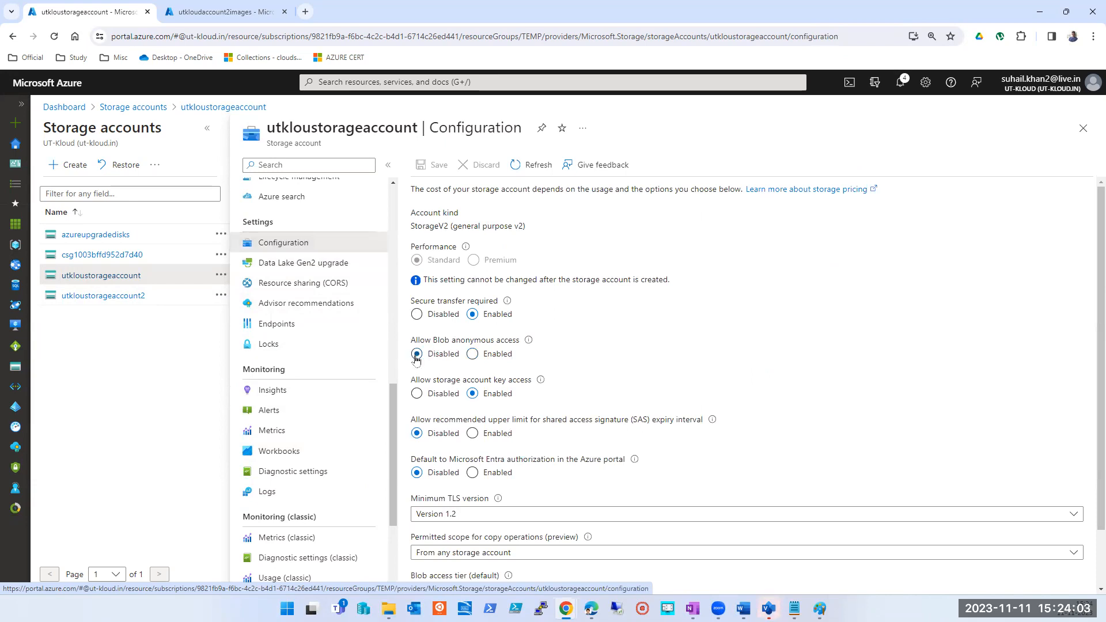
click(470, 357)
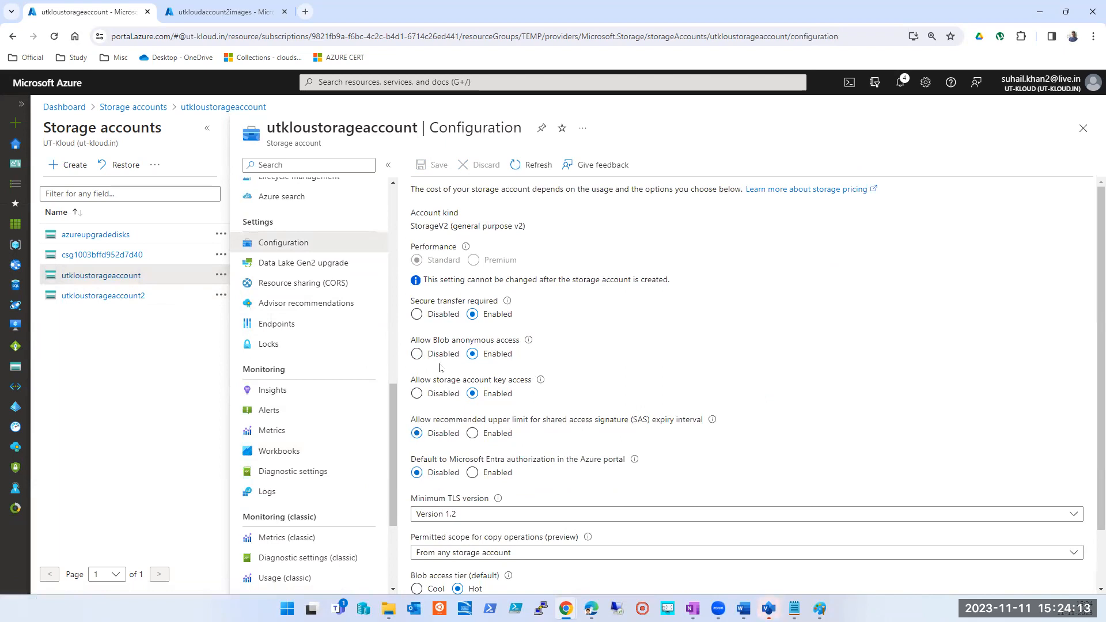
click(417, 353)
click(472, 354)
click(417, 353)
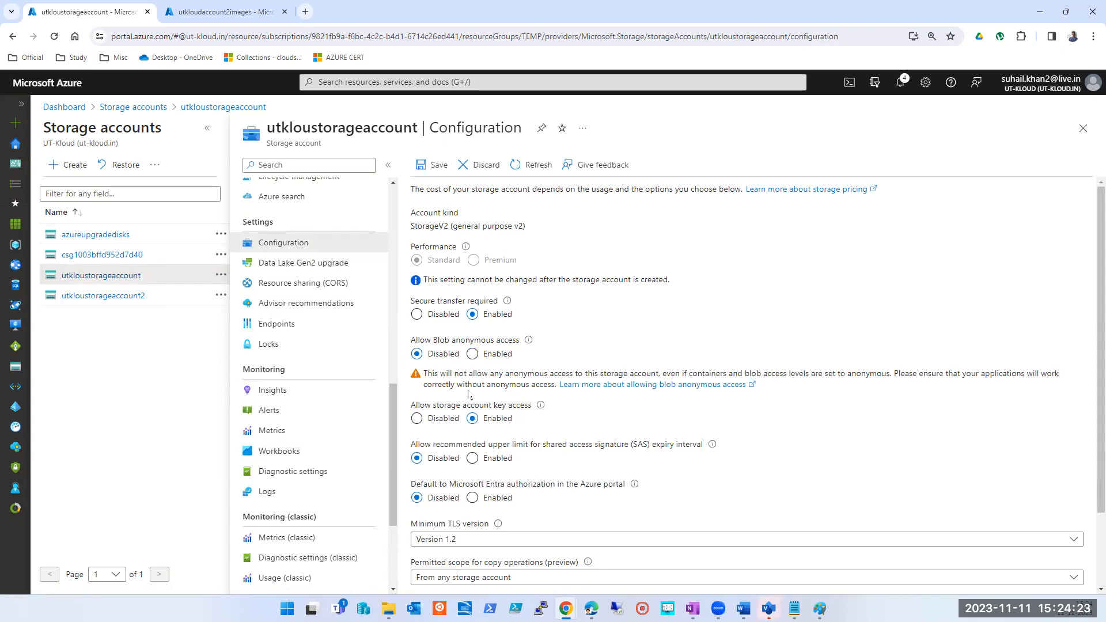
click(472, 353)
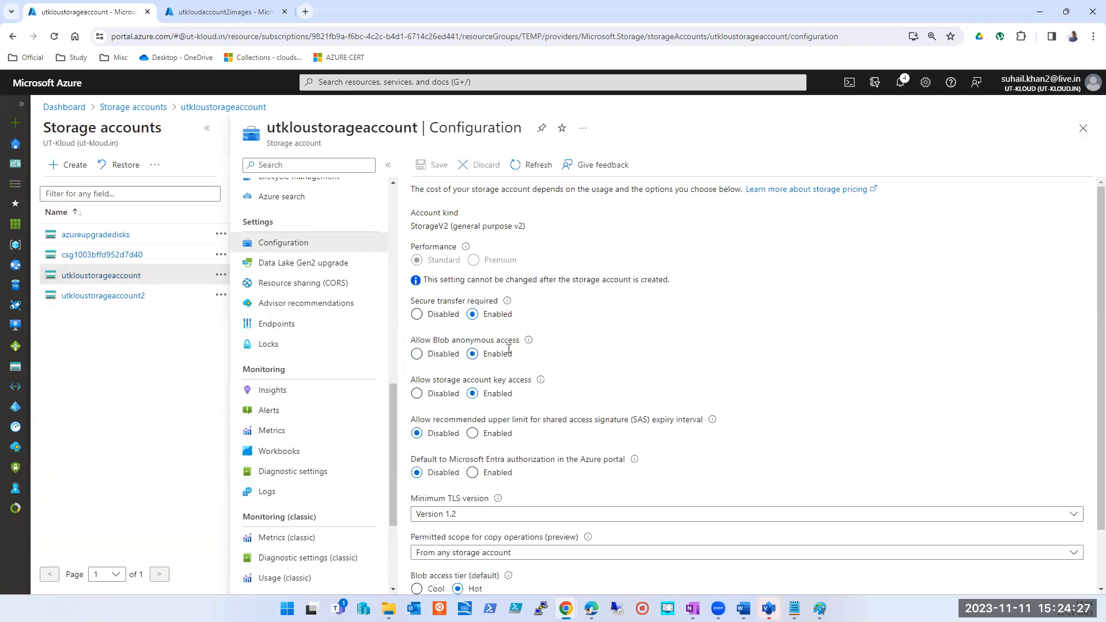
- Look over the remaining configuration settings and close utkloustorageaccount to return to the storage accounts list
scroll(516, 422, down, 2)
scroll(516, 422, up, 2)
click(1081, 129)
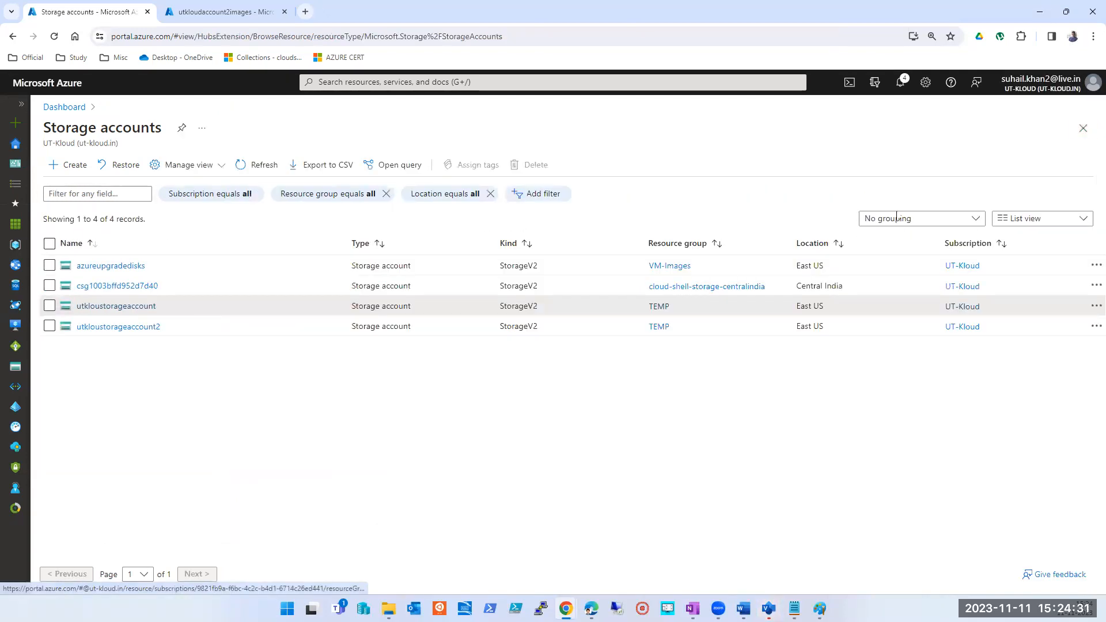
click(794, 608)
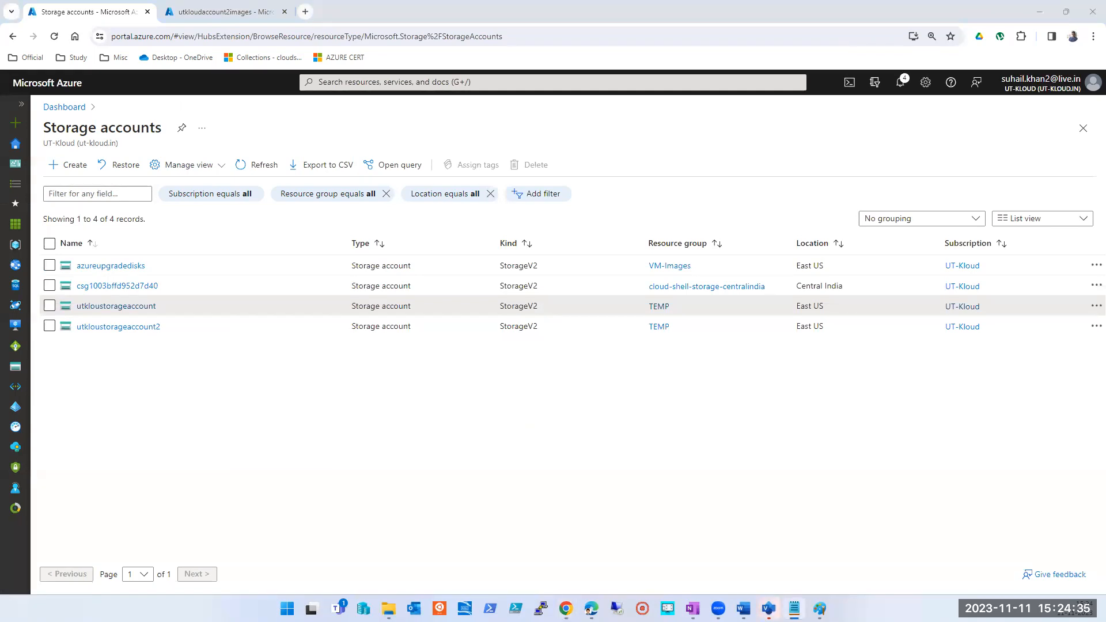